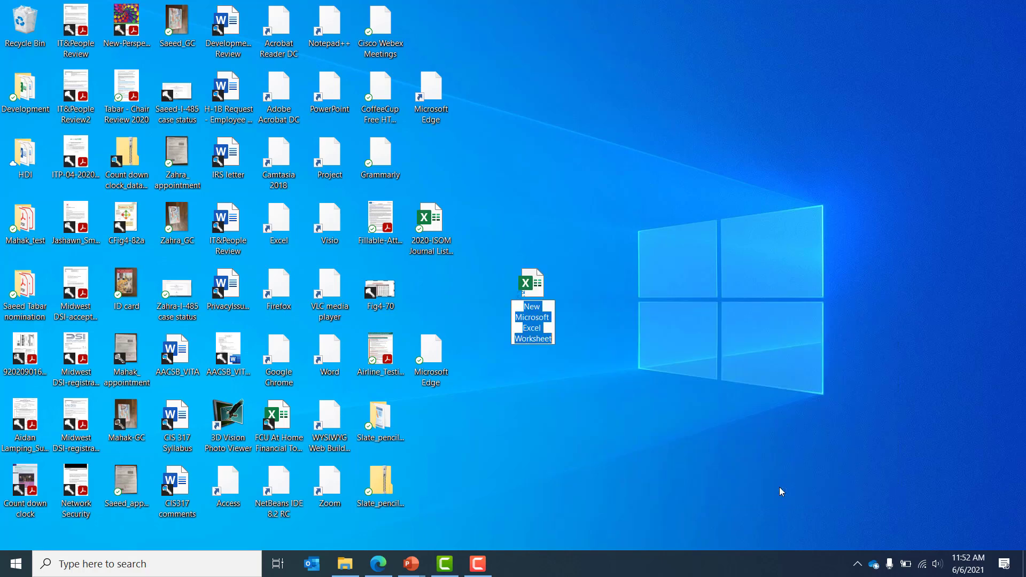
Step: Keep the default name 'New Microsoft Excel Worksheet' and open it as a blank workbook
key("Return")
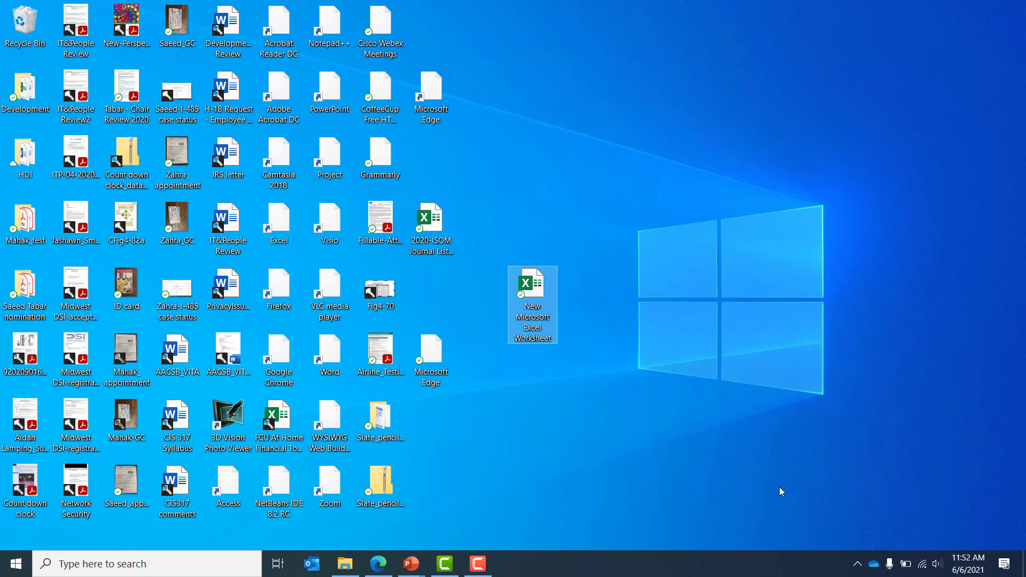
key("Return")
key("Down")
Step: Enter the title 'Customer Information' in cell B2
key("Right")
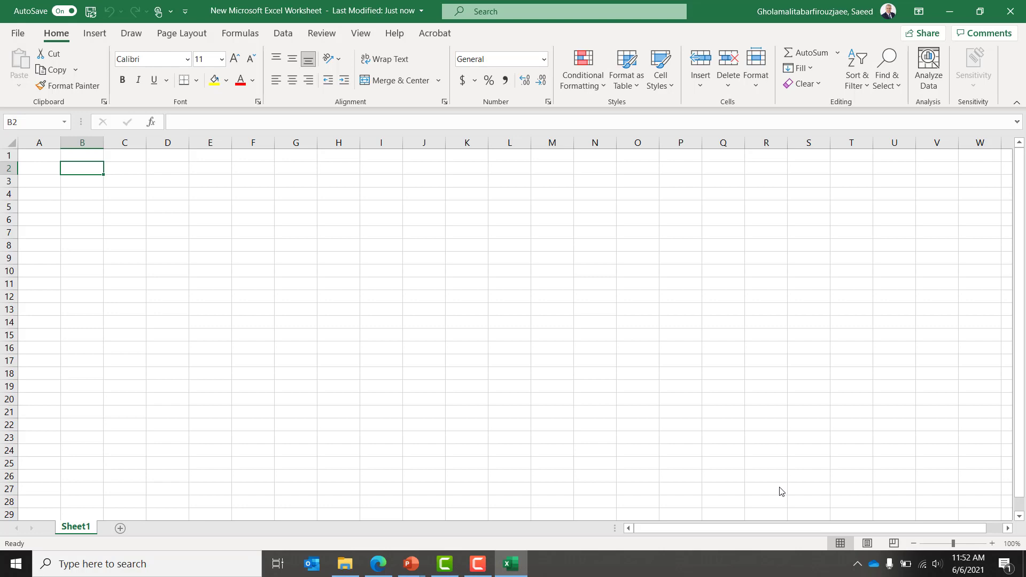
key("Right")
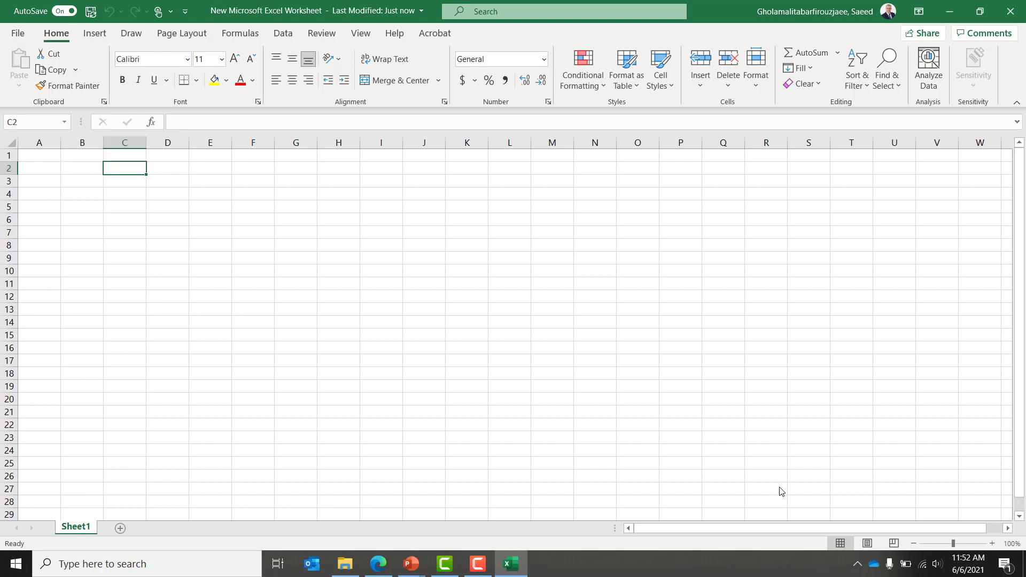
key("Left")
type("Cu")
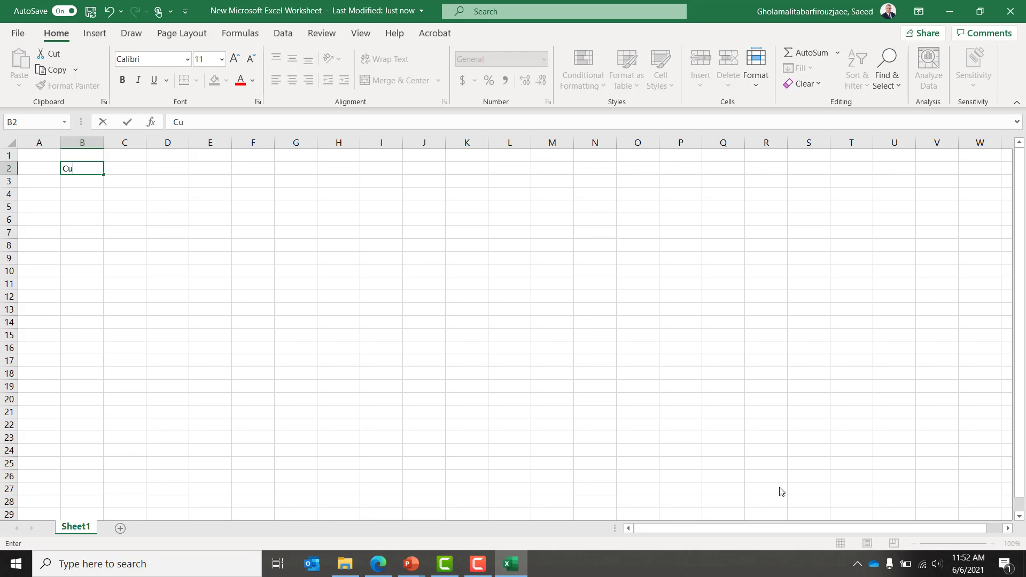
type("stomer Information")
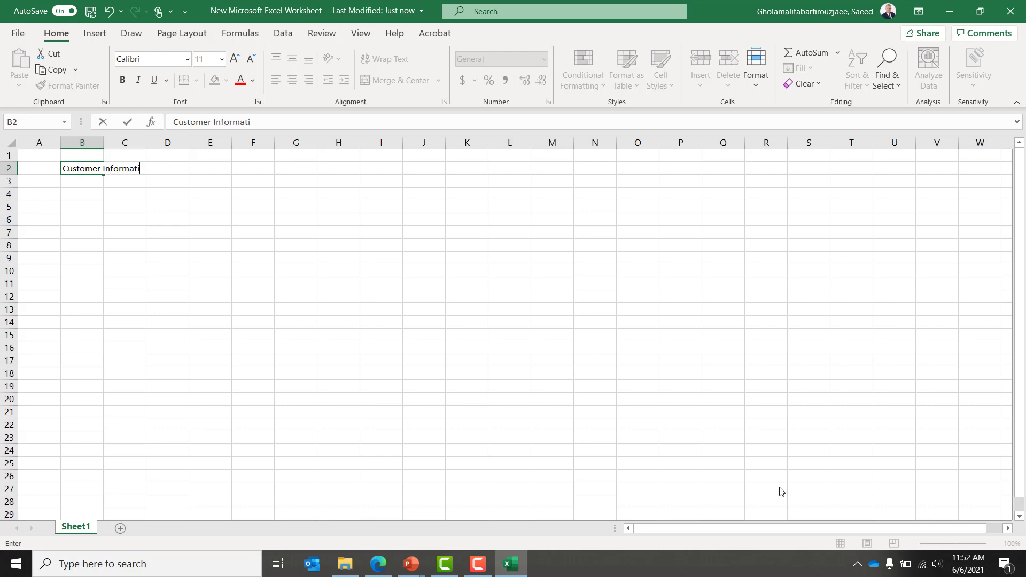
key("Return")
Step: Merge and center the title across B2:C2 and make it bold
key("Up")
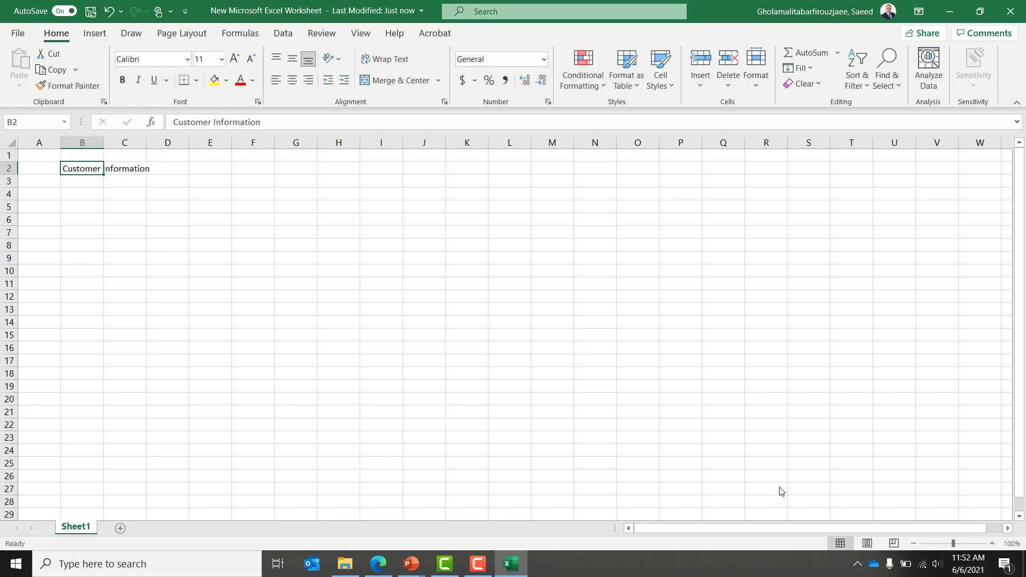
key("shift+Right")
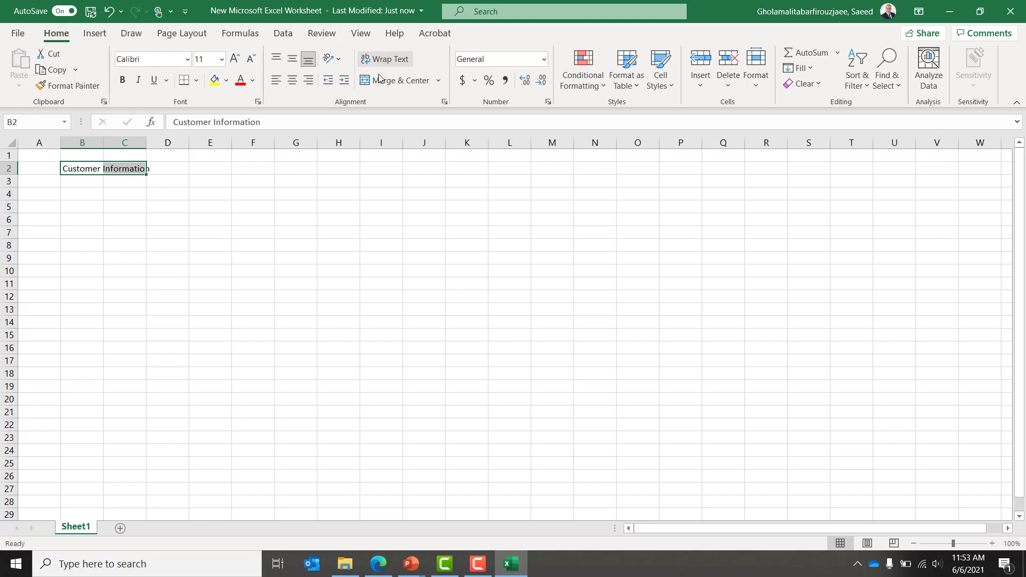
left_click(380, 81)
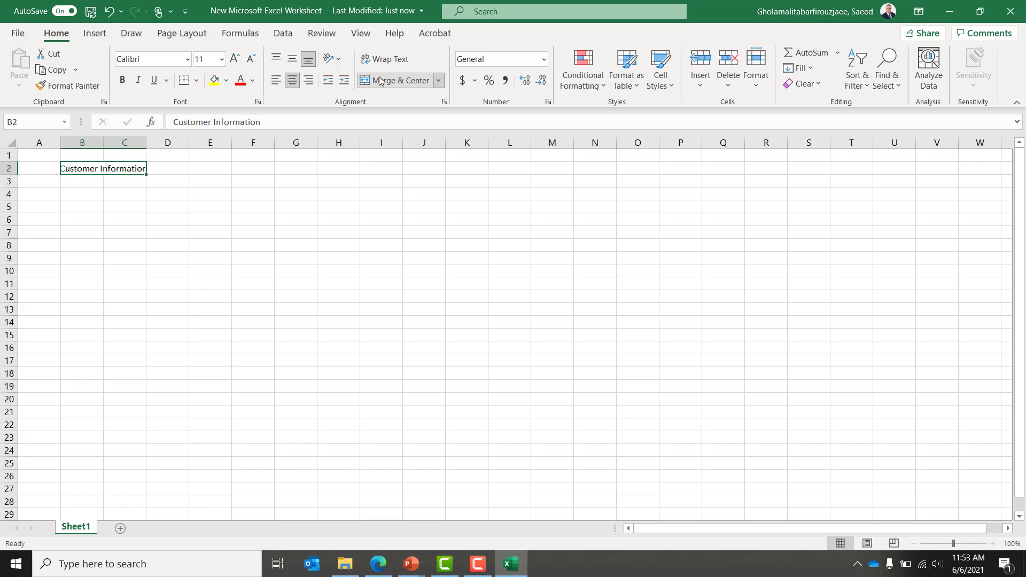
key("ctrl+b")
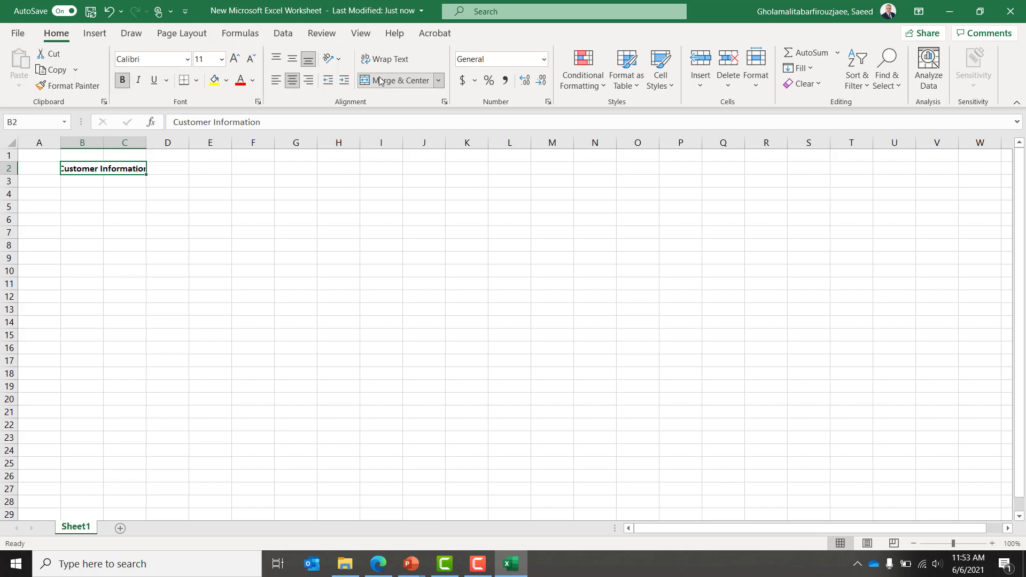
key("Down")
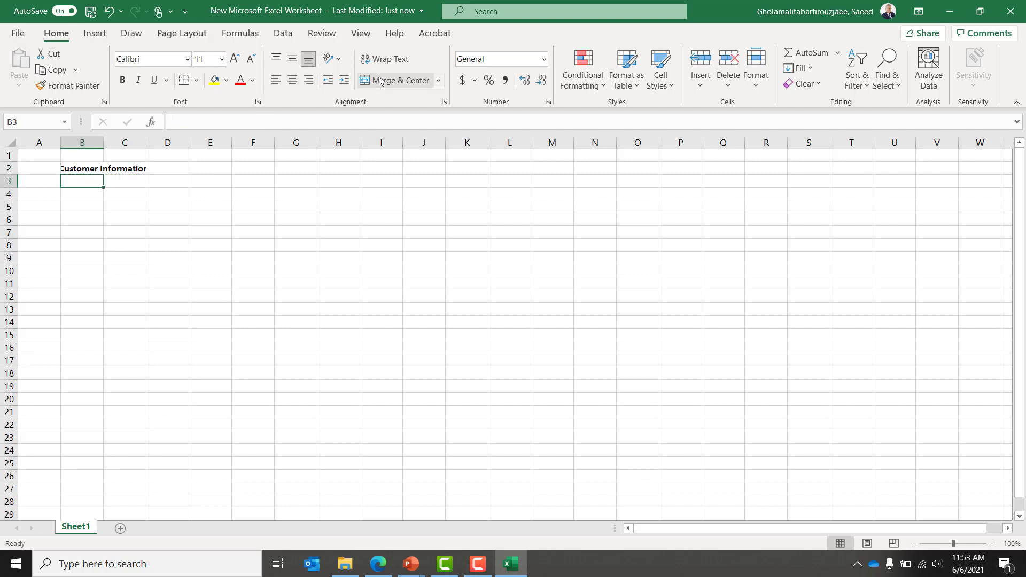
Step: Enter the first header 'F_name' in cell B3
type("Nam")
key("BackSpace")
key("BackSpace")
key("BackSpace")
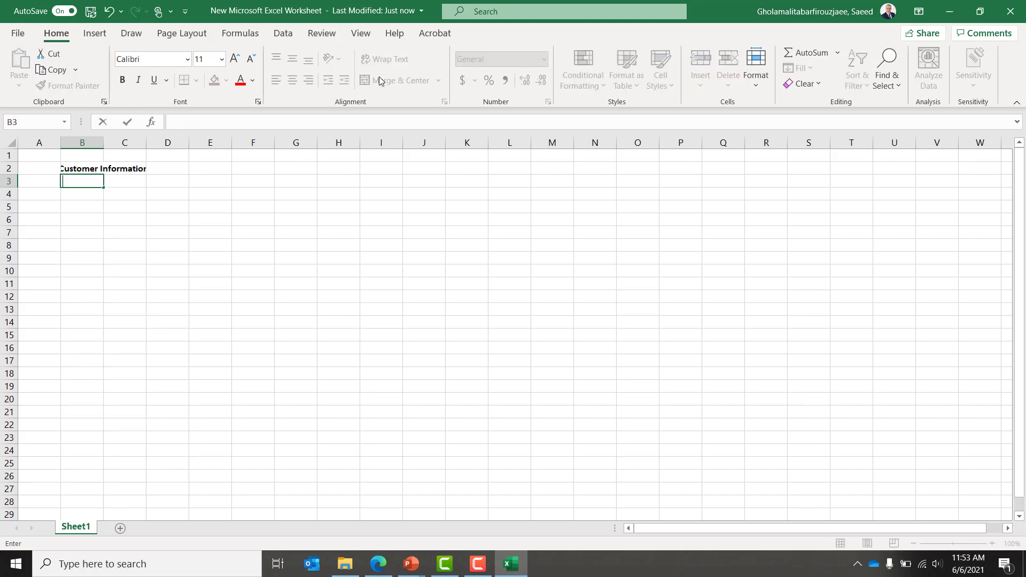
type("f_name")
key("Page_Down")
key("Up")
key("Up")
key("Up")
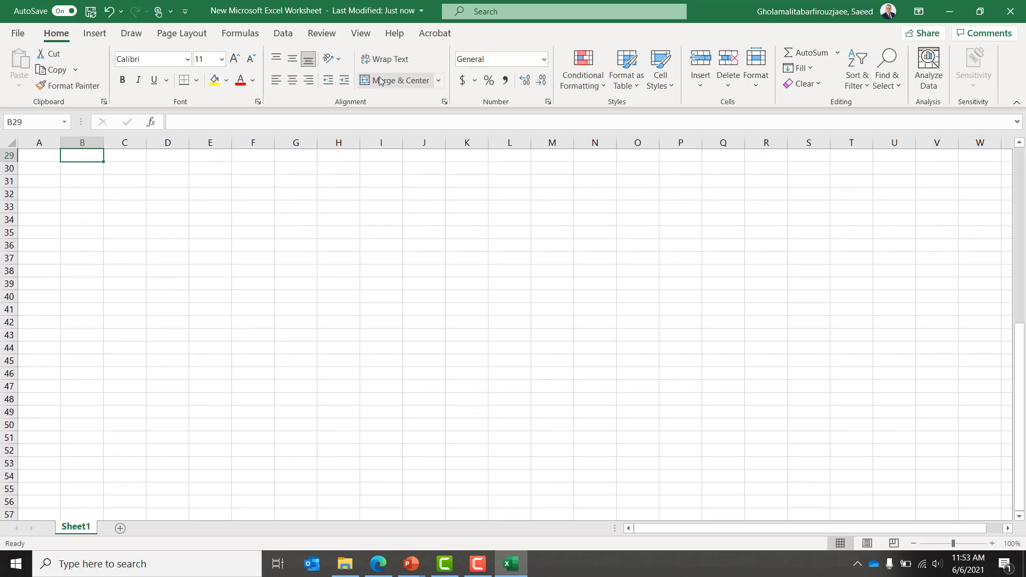
key("Page_Up")
key("Up")
key("Up")
key("Up")
key("Up")
key("Up")
key("Up")
key("Up")
key("Up")
key("Up")
key("Up")
key("Up")
key("Up")
key("Up")
key("Up")
key("Up")
key("Up")
key("Up")
key("Up")
key("Up")
key("Up")
key("Up")
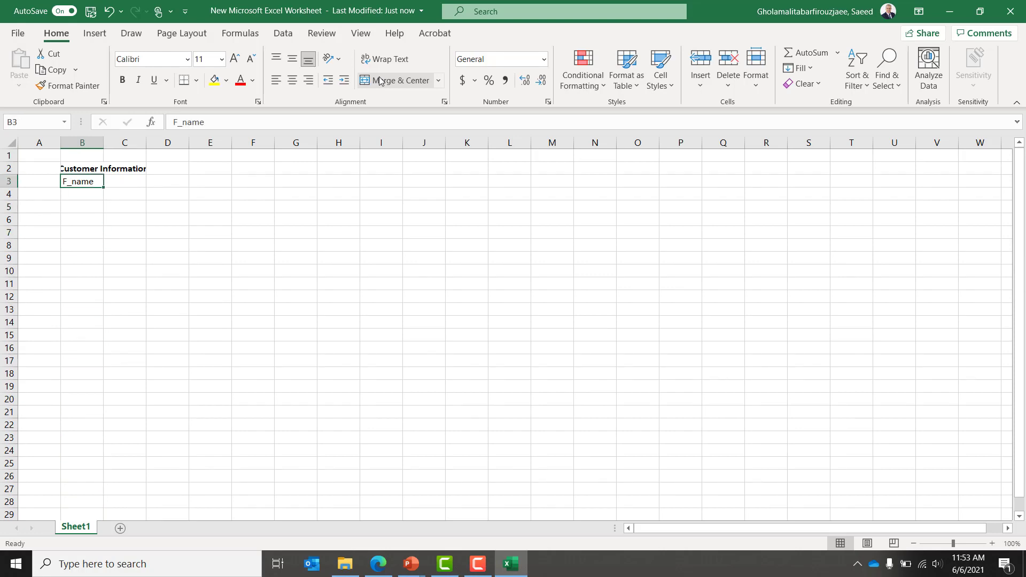
Step: Add headers 'L-Name', 'Addresss', 'Tel#' and 'Puchased Item' in C3 through F3
key("Right")
type("L-Name")
key("Right")
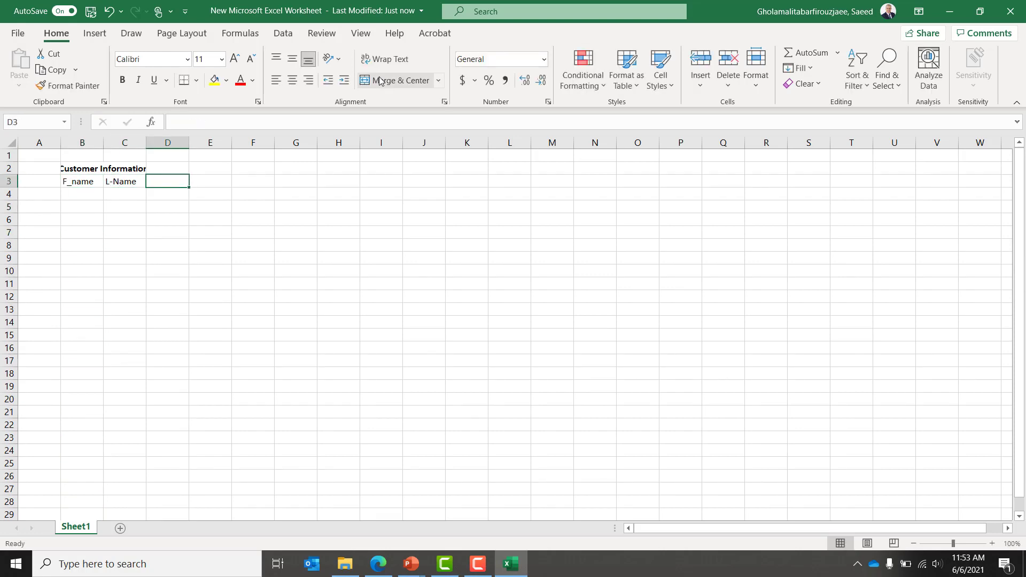
type("Add")
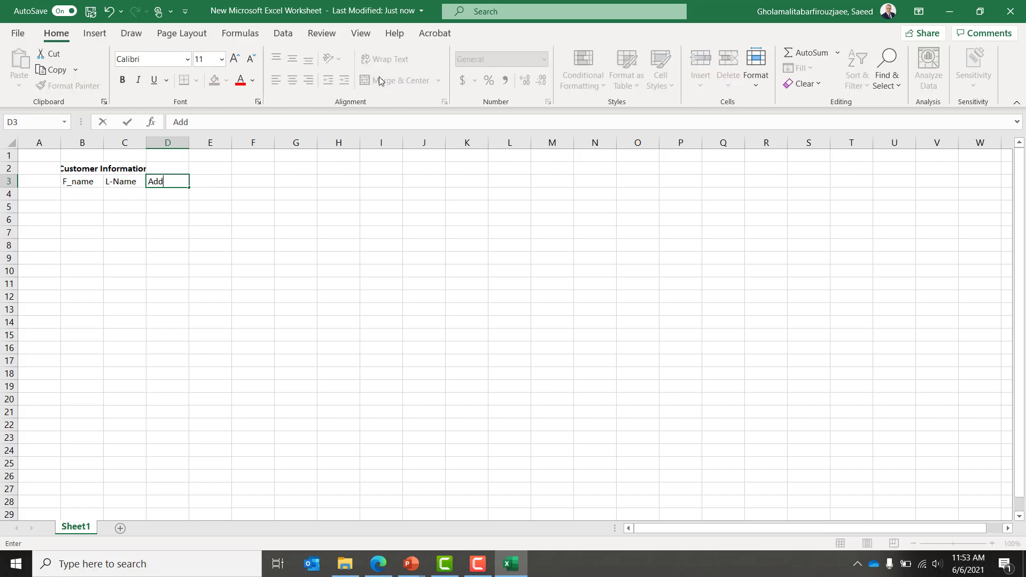
type("resss")
key("Right")
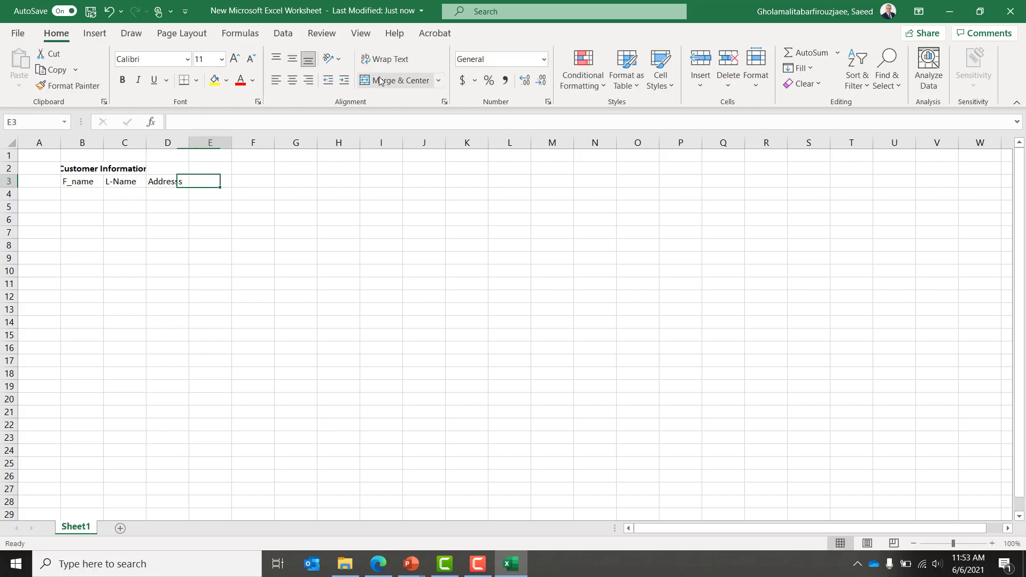
type("T")
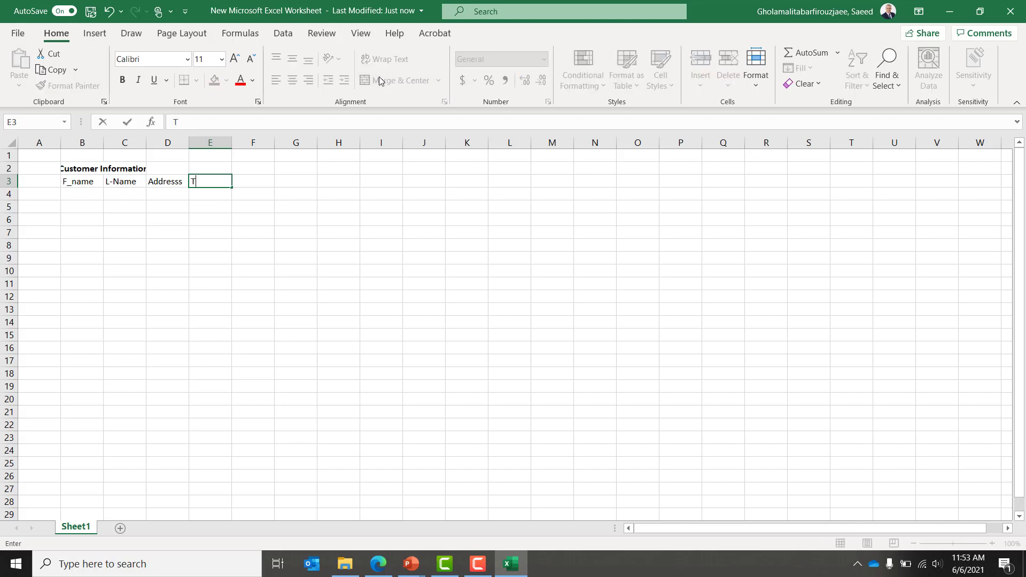
type("el#")
key("Right")
type("Puchas")
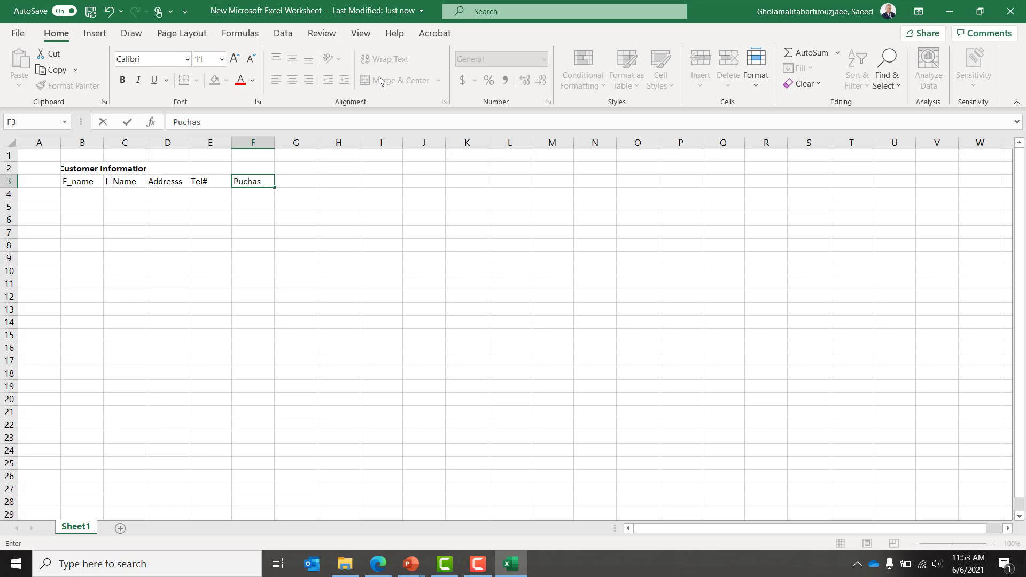
type("ed Item")
key("Return")
key("Left")
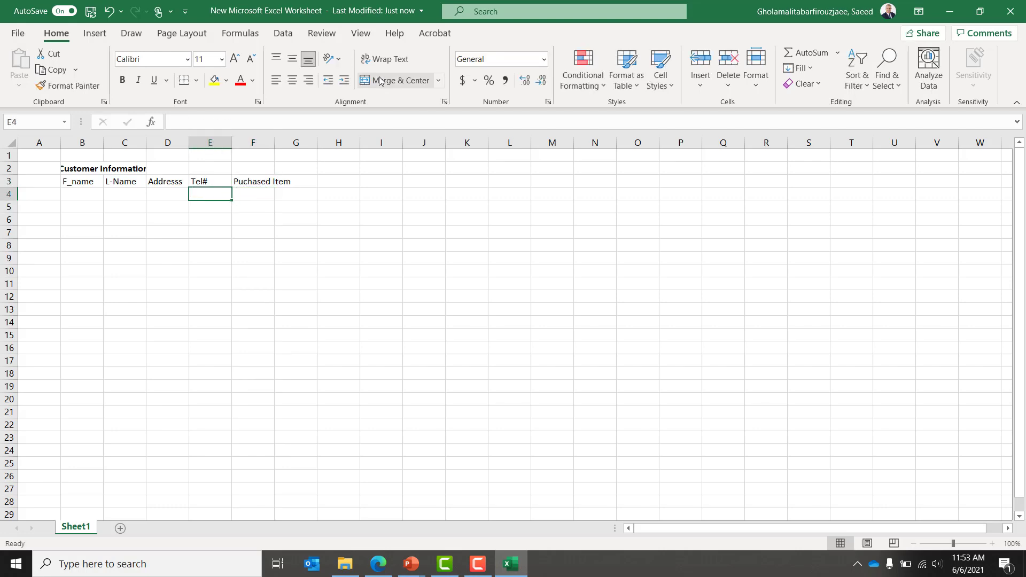
key("Left")
key("Left")
key("Left")
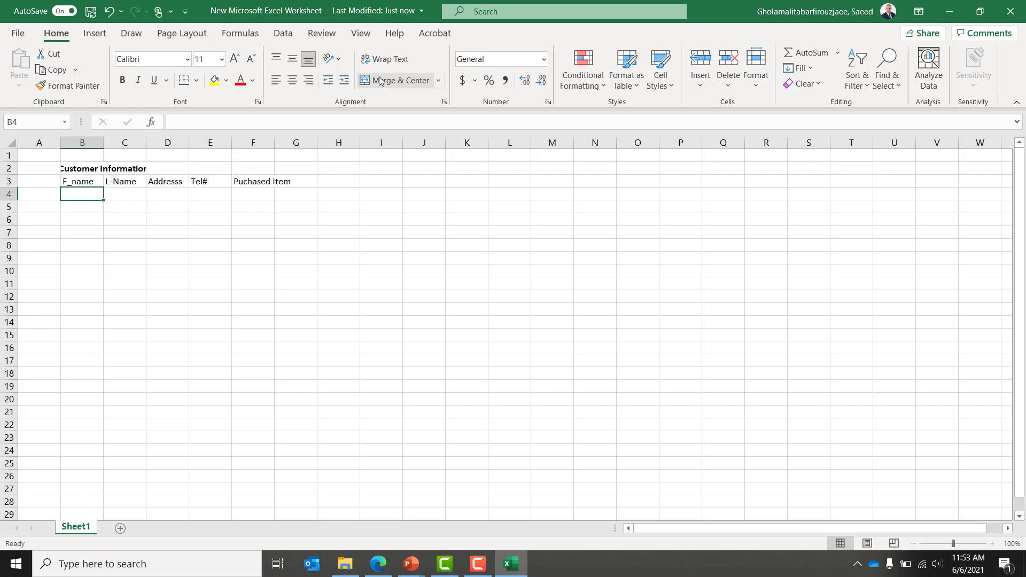
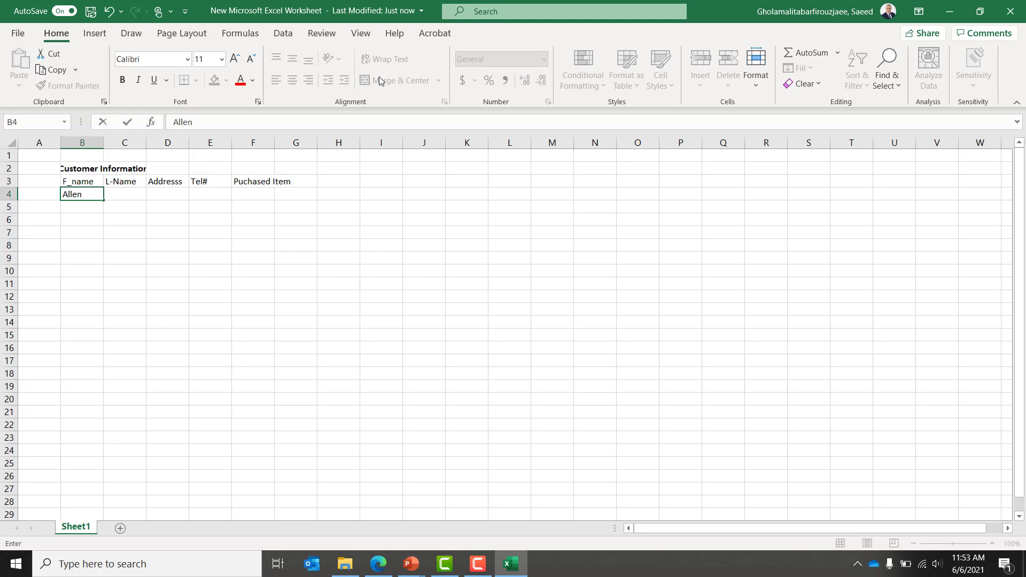
Step: Enter the customer's first and last name in B4 and C4
key("Tab")
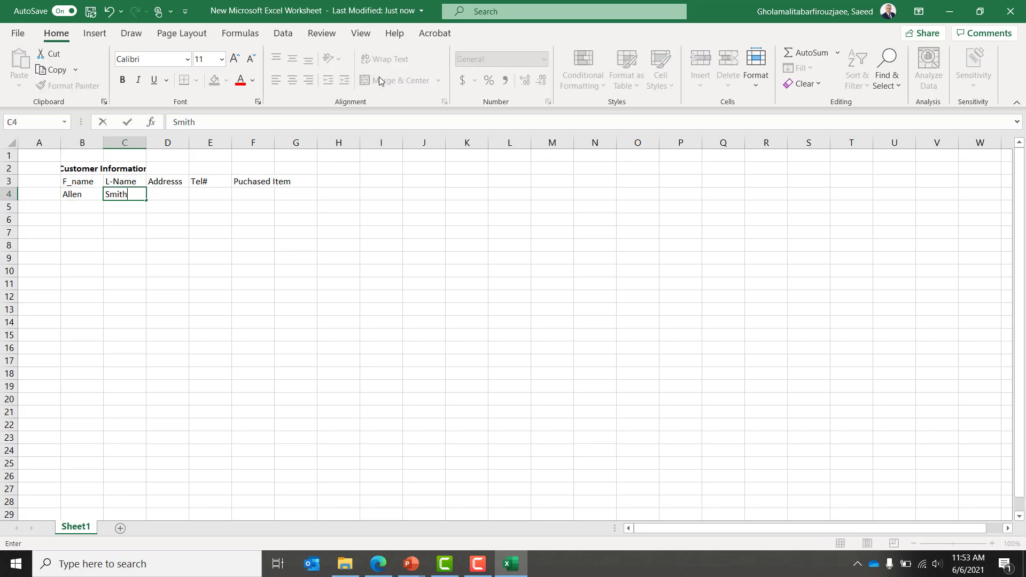
key("Tab")
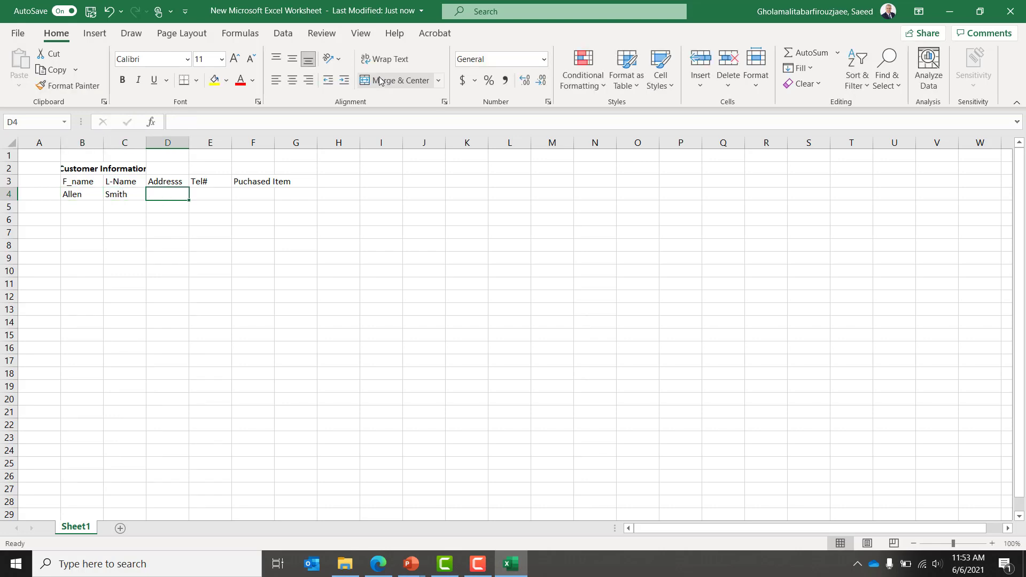
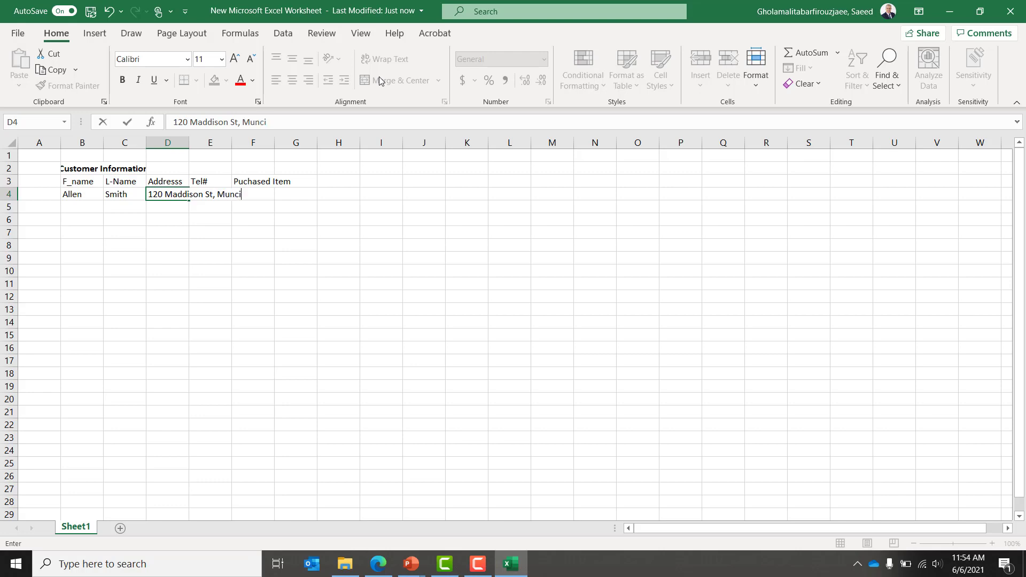
Step: Fill in the customer's address and phone number, then 'Lay's chip' as the purchased item
key("Tab")
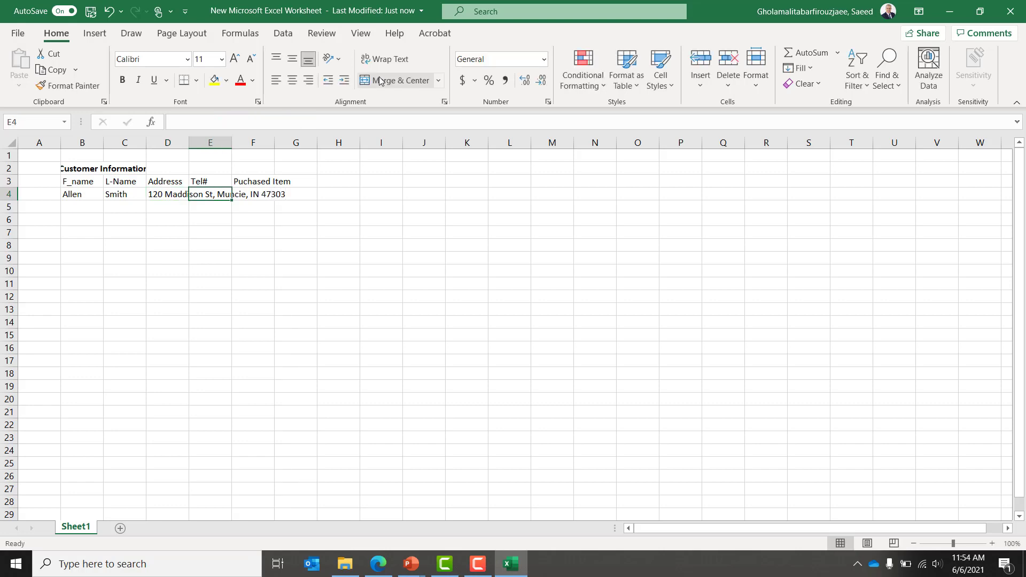
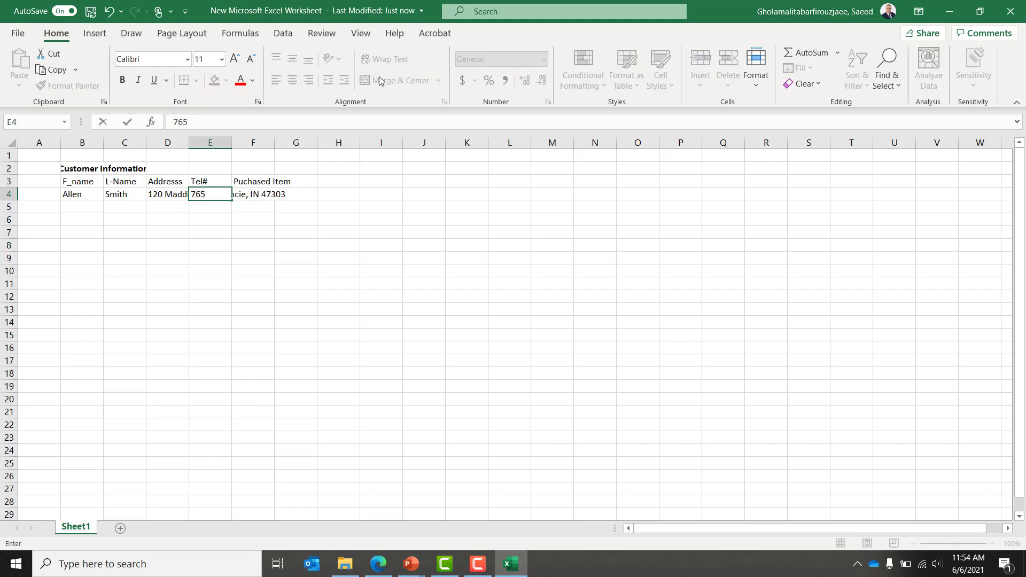
key("Tab")
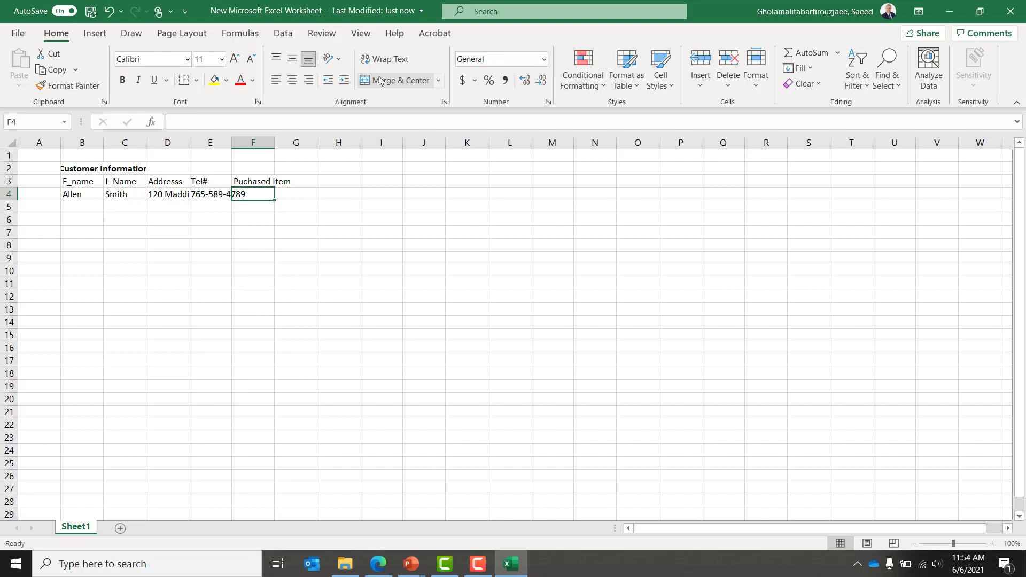
type("Chi")
key("BackSpace")
key("BackSpace")
key("BackSpace")
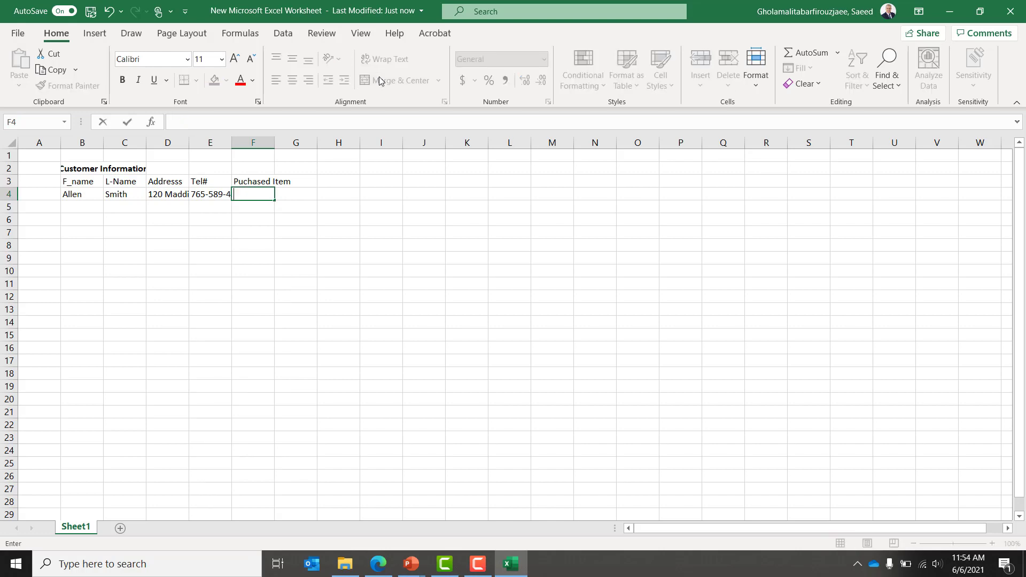
type("Lay's chip")
key("Return")
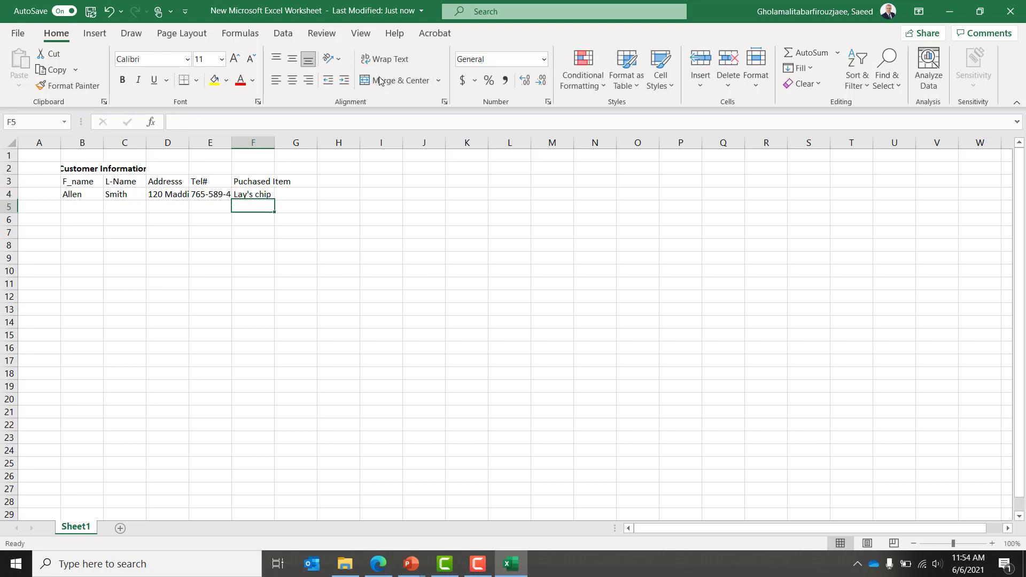
Step: Select the table range B3:F4 and drag a column border to widen columns B through F
key("Up")
key("Up")
key("Left")
key("Left")
key("Left")
key("Left")
key("Up")
key("shift+Down")
key("Down")
key("shift+Down")
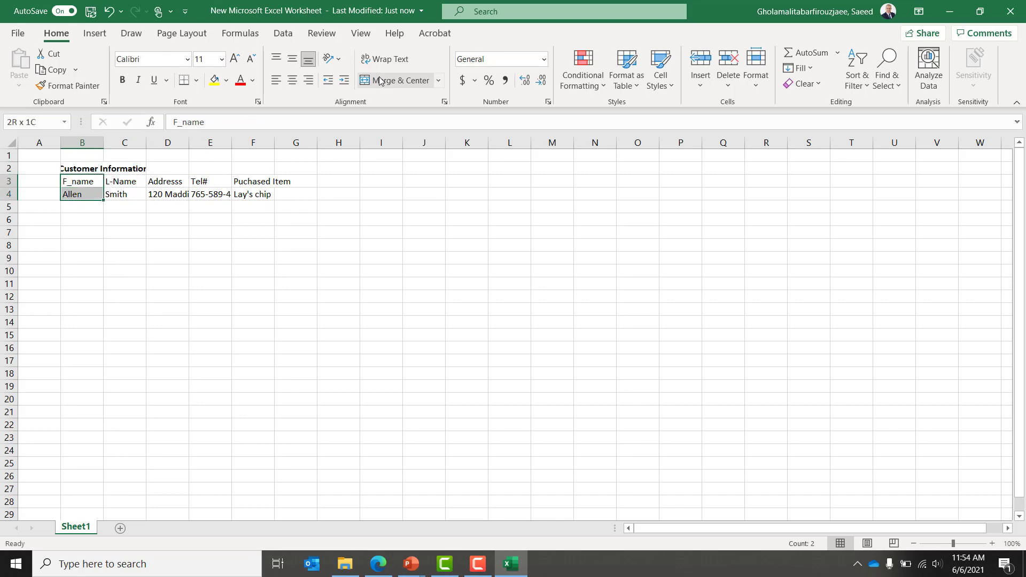
key("shift+Right")
key("shift+Right")
key("shift+Right")
key("shift+Right")
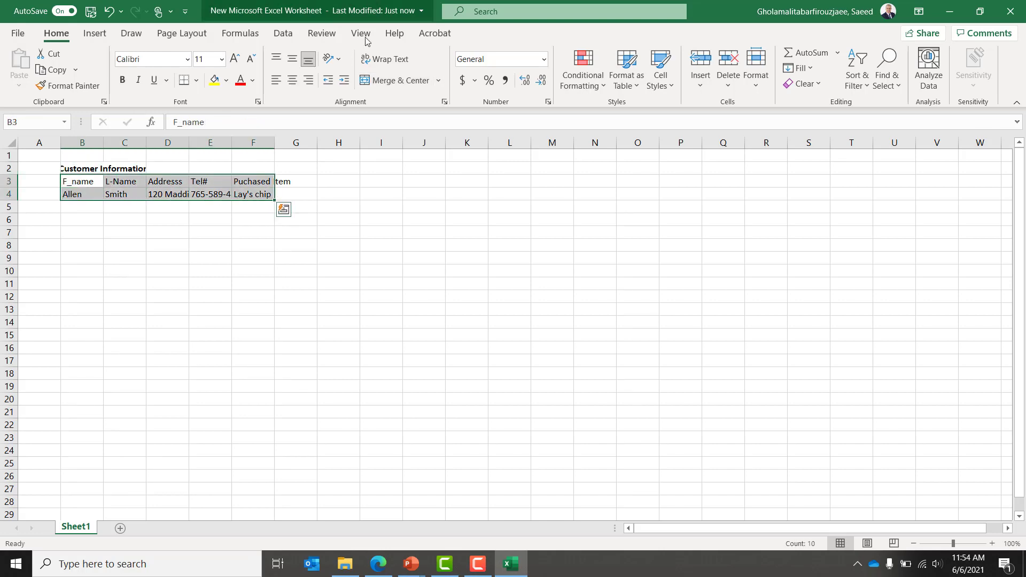
left_click_drag(105, 142, 351, 144)
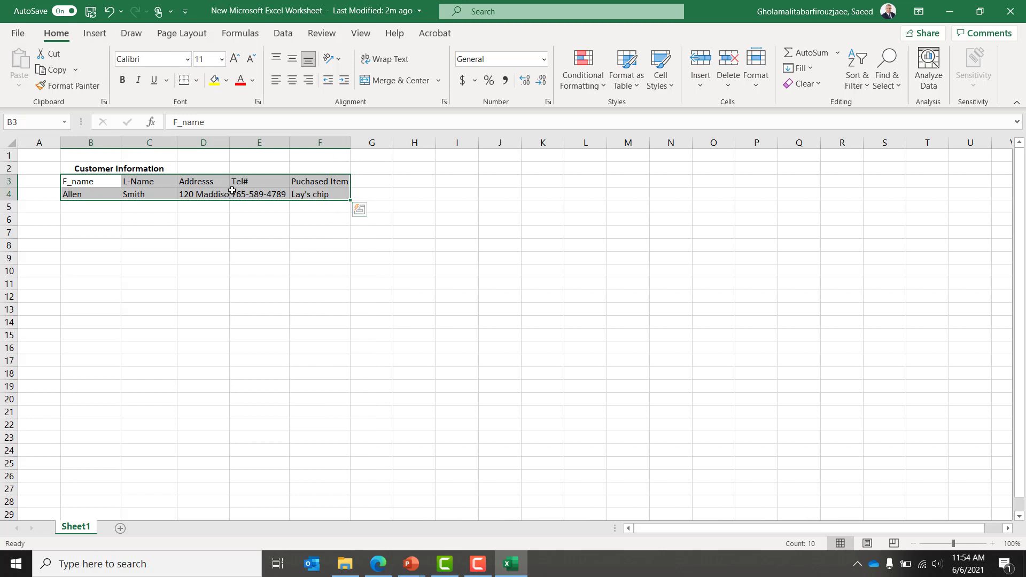
left_click(85, 213)
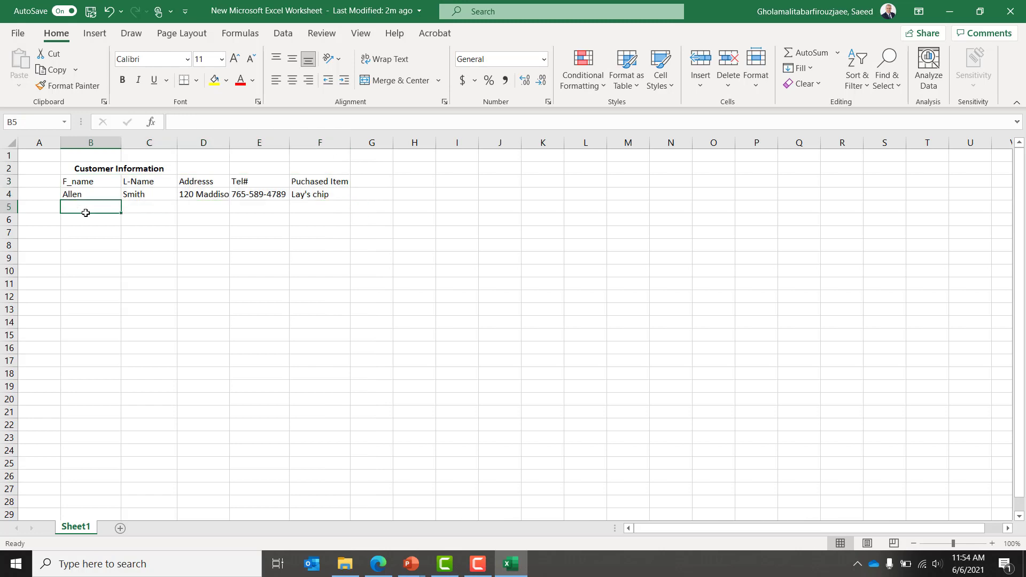
key("Up")
key("Up")
key("Up")
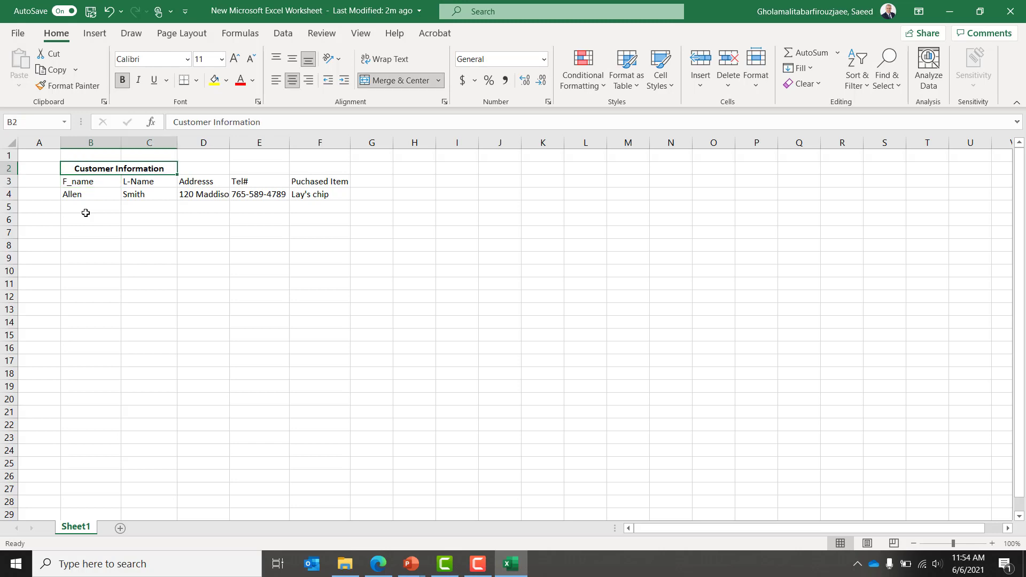
key("Down")
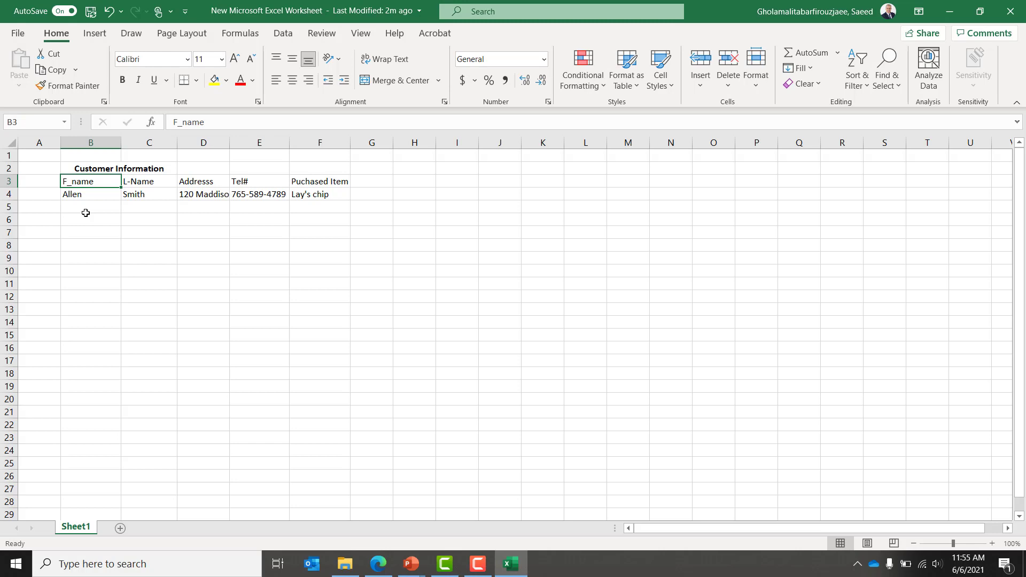
Step: Save the workbook with Ctrl+S and review the customer data row
key("Right")
key("Right")
key("Right")
key("Right")
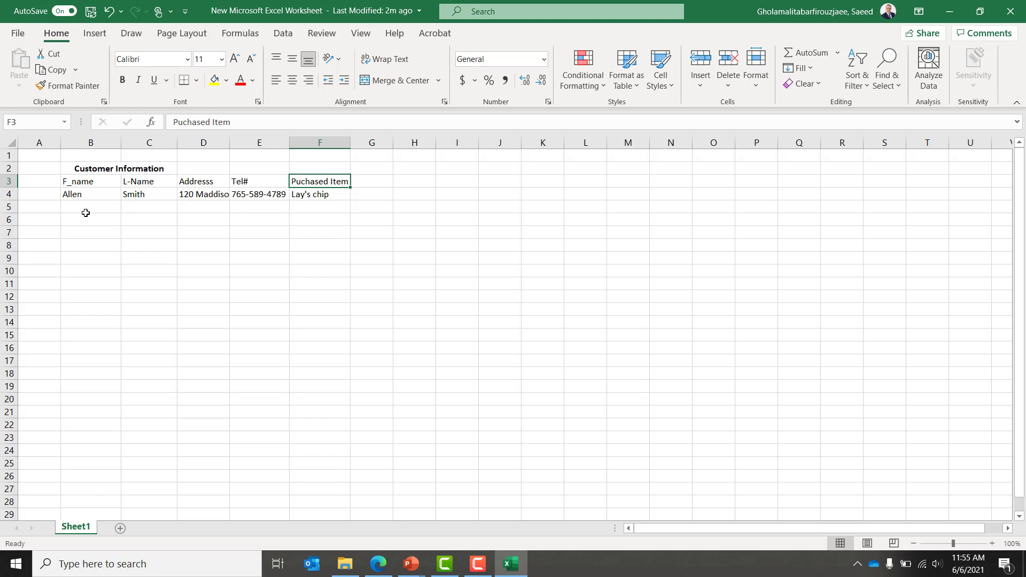
key("ctrl+s")
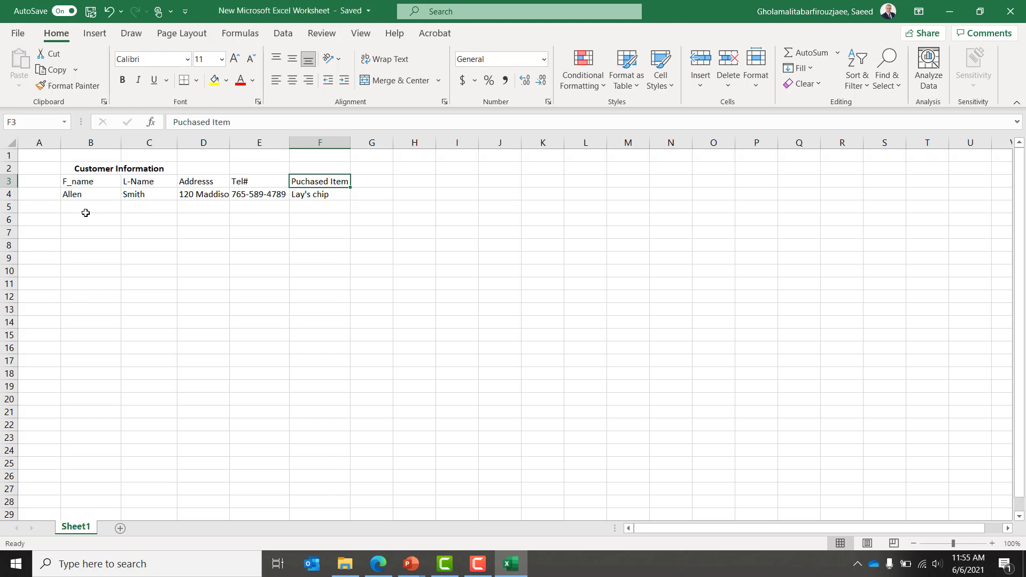
key("Left")
key("Left")
key("Left")
key("Left")
key("Left")
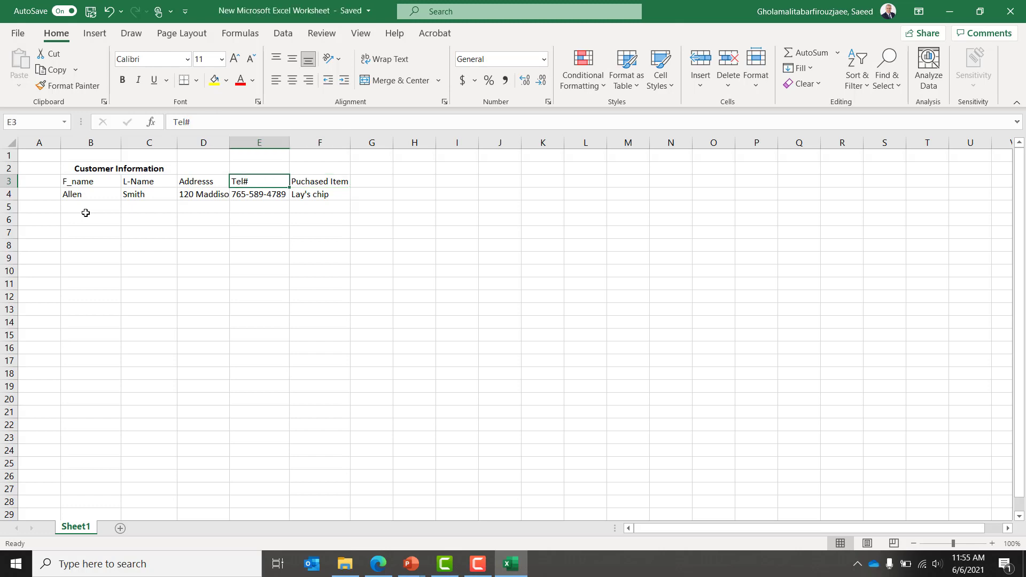
key("Down")
key("Right")
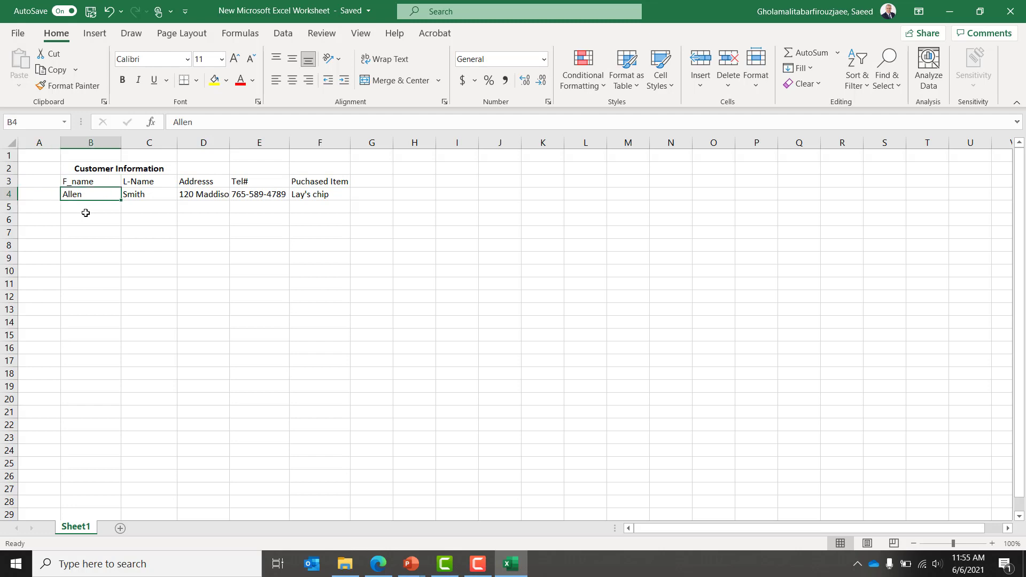
key("shift+Right")
key("shift+Right")
key("shift+Right")
key("shift+Right")
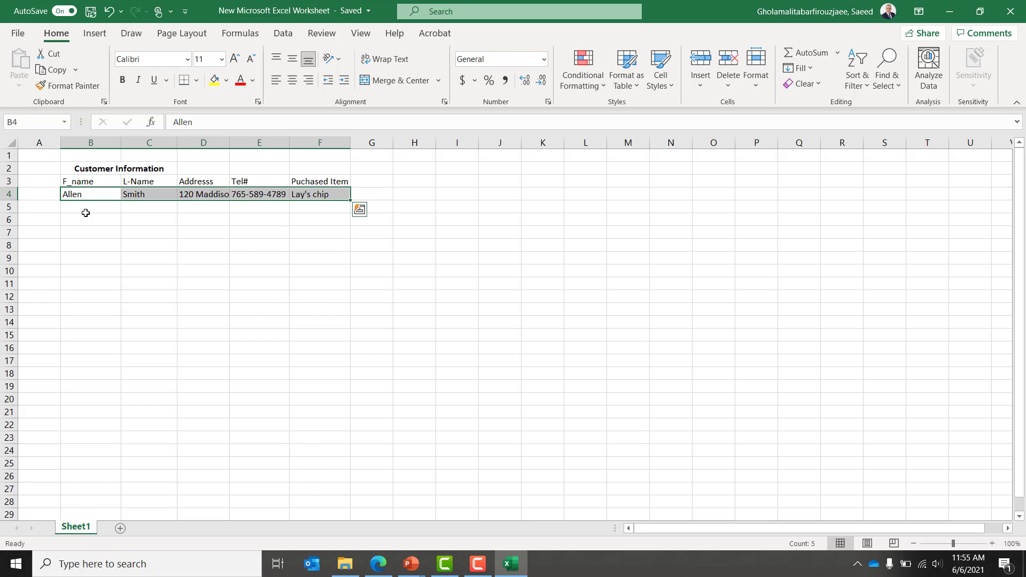
key("Down")
key("Up")
key("shift+Right")
key("shift+Right")
key("shift+Right")
key("shift+Right")
key("Down")
key("Up")
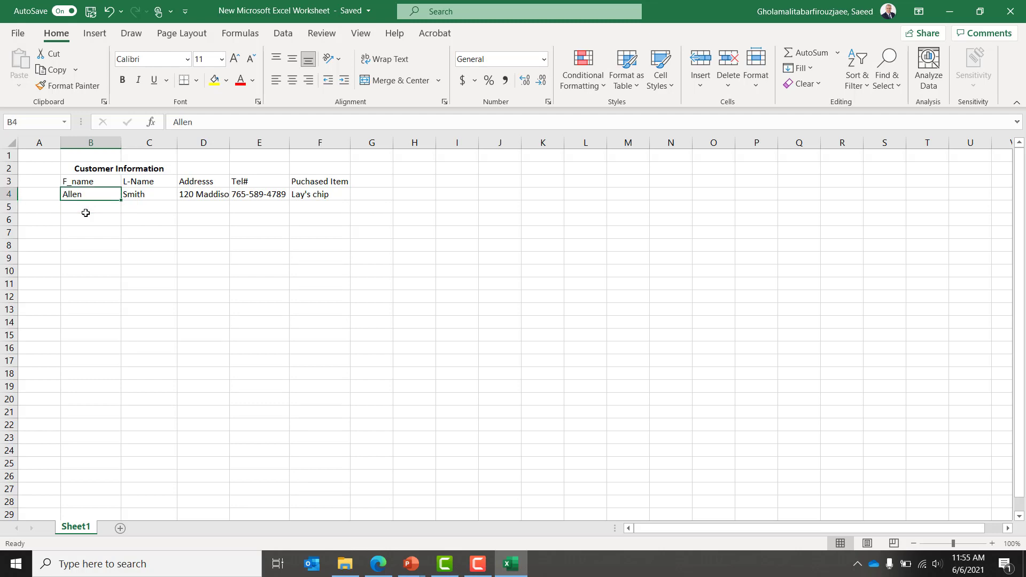
Step: Check the headers and record through the Tel# column, then switch to the PowerPoint slide show
key("Up")
key("Right")
key("Right")
key("Right")
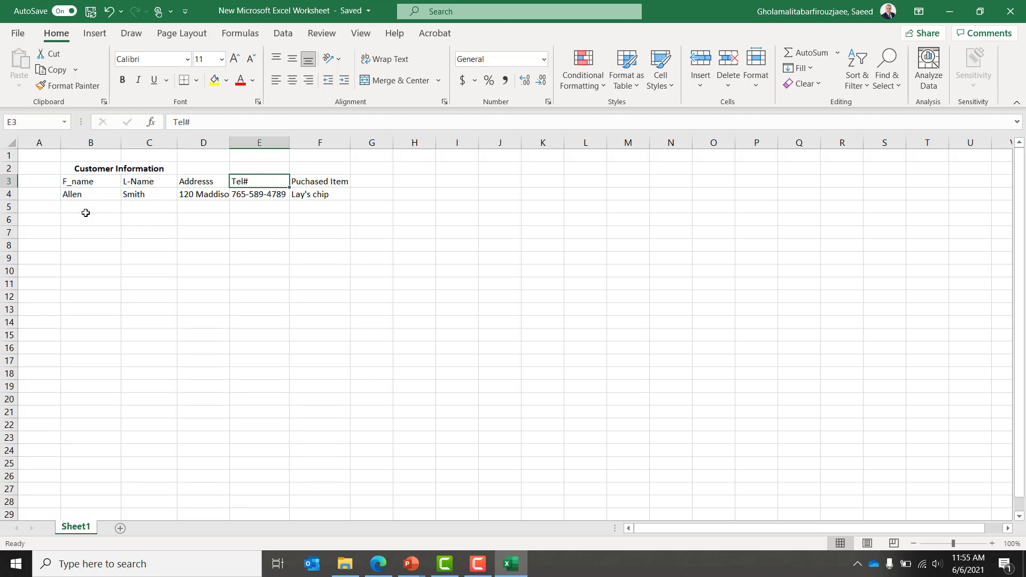
key("Down")
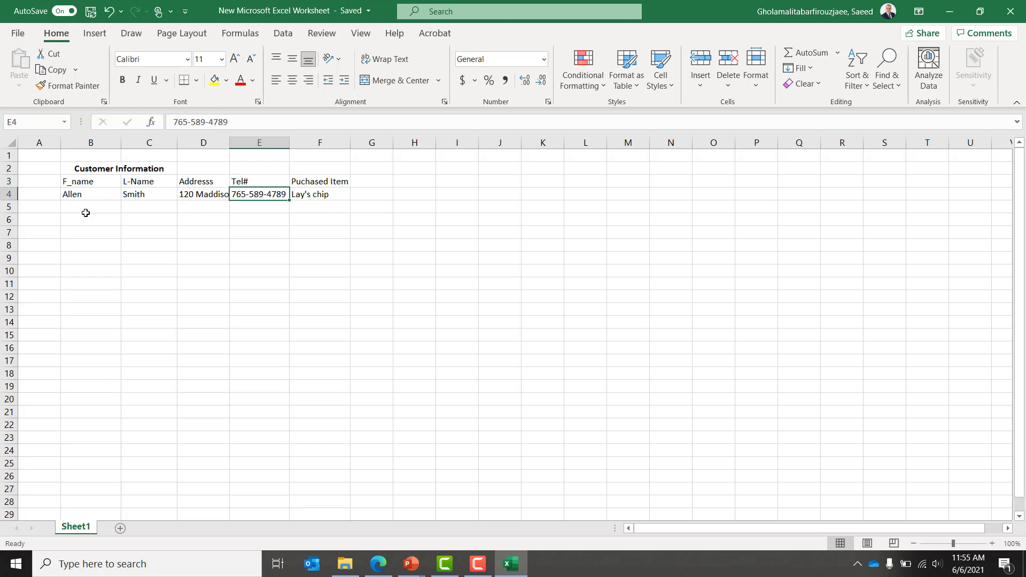
key("Left")
key("Left")
key("Left")
key("Up")
key("shift+Down")
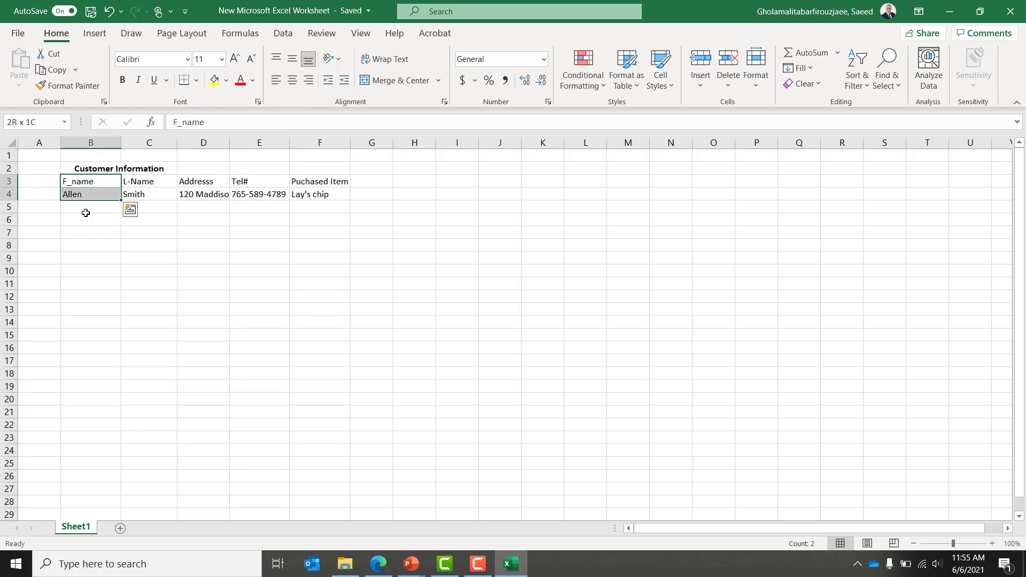
key("shift+Right")
key("shift+Right")
key("shift+Right")
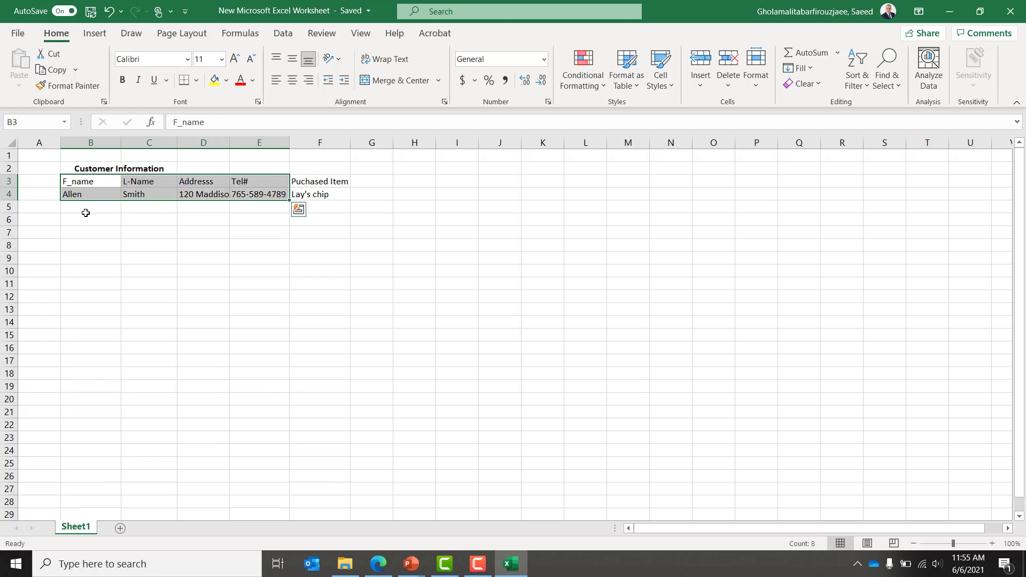
key("Down")
key("Up")
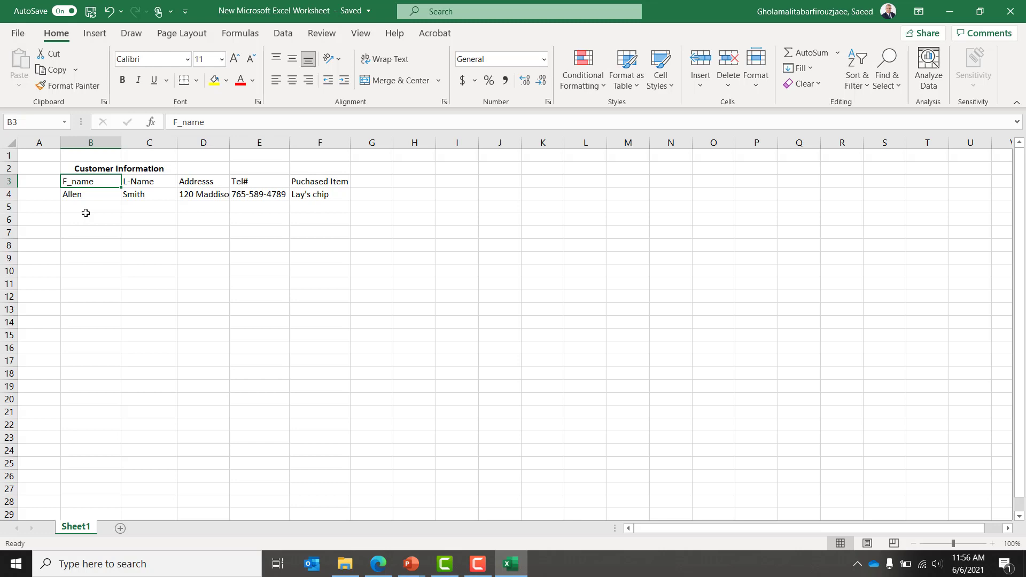
key("Down")
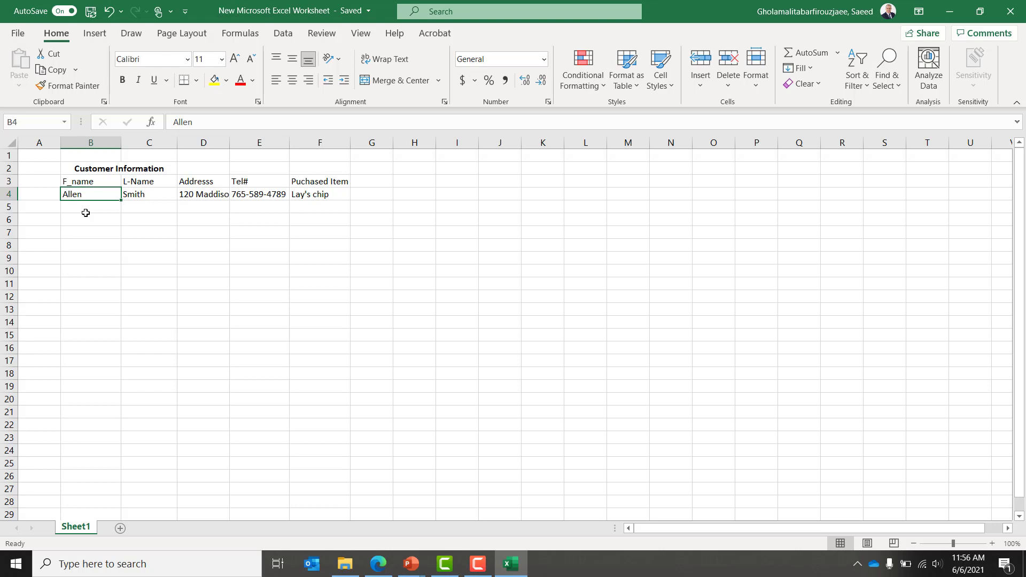
key("alt+Tab")
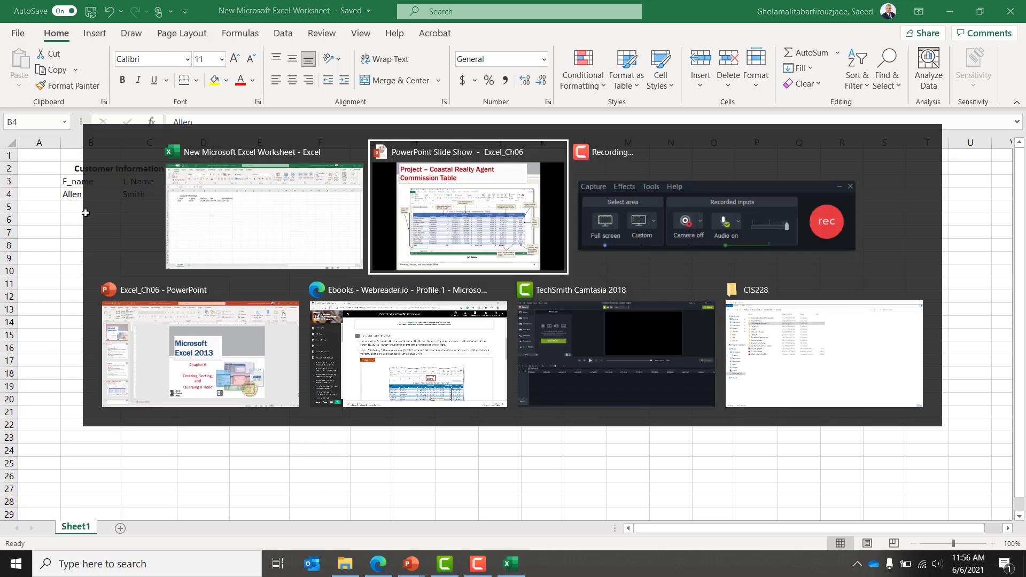
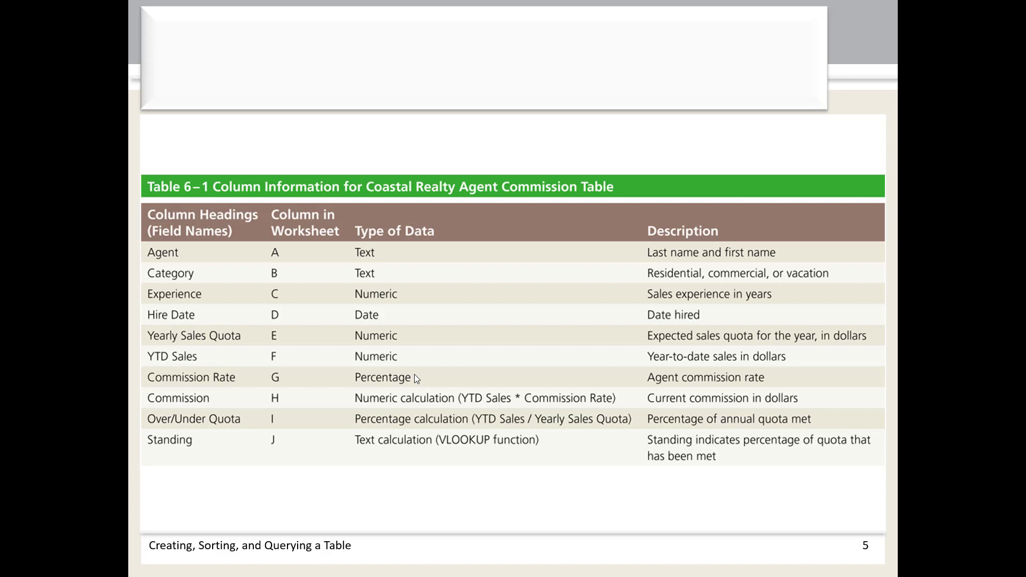
Step: Switch to the CIS228 folder window and open the Data Files for Students folder
key("alt+Tab")
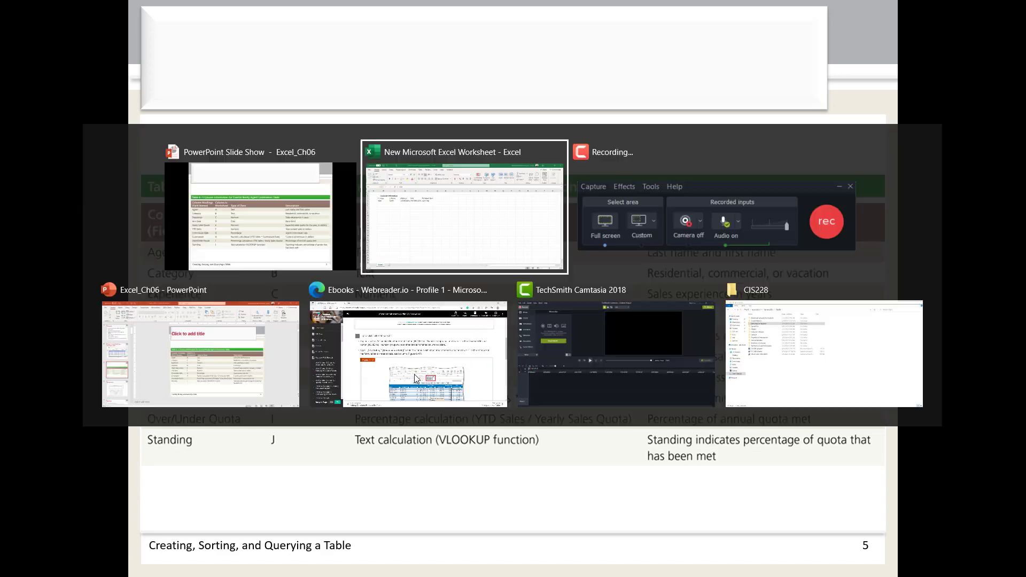
key("alt+Tab")
key("alt+Tab")
key("alt+Tab")
key("alt+shift+Tab")
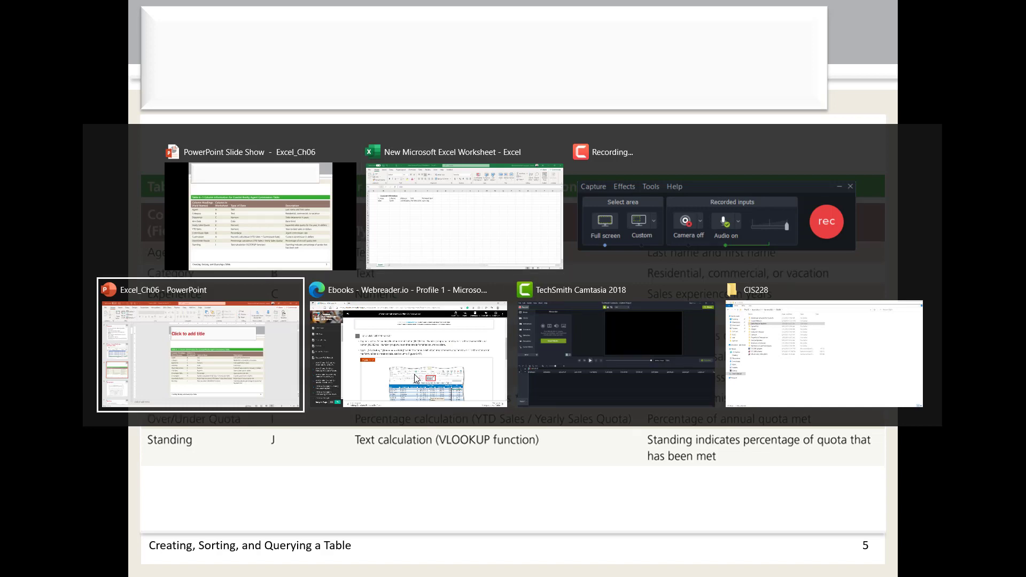
key("alt+Tab")
key("alt+Tab")
key("alt+Tab")
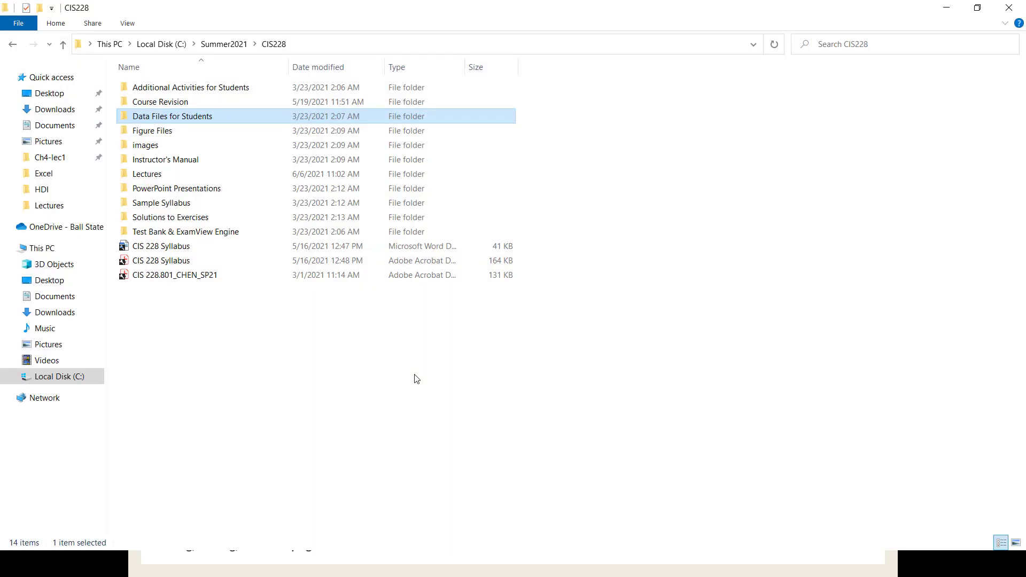
key("Down")
key("Up")
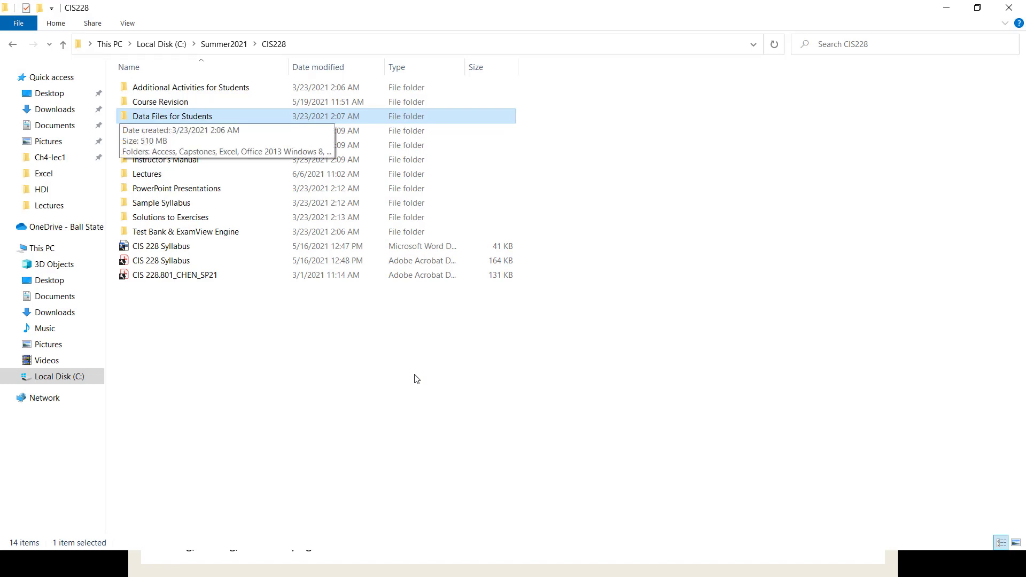
key("Return")
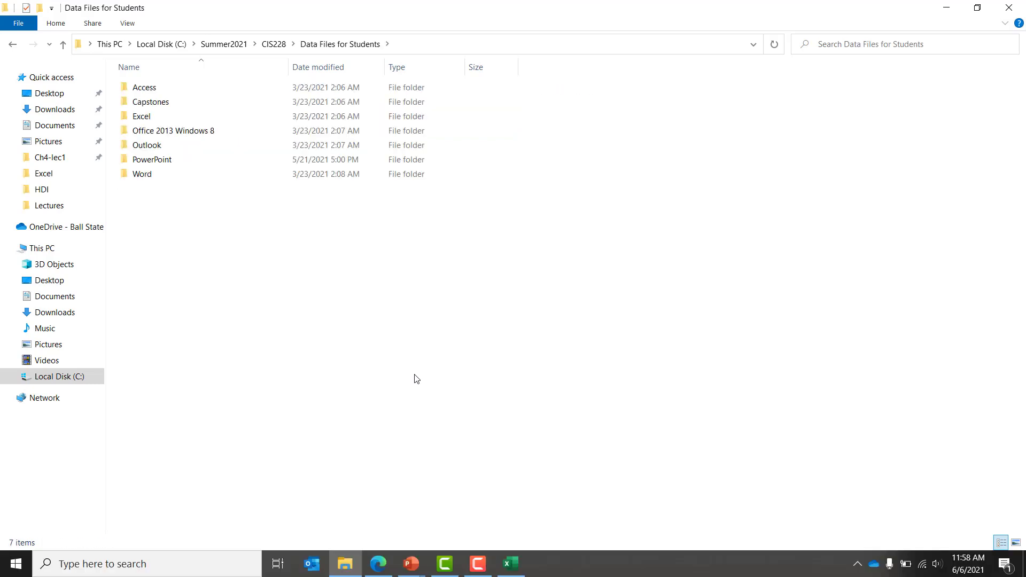
Step: Open the Excel data files folder and browse into the Chapter 05 archive's Chapter05 folder
key("Down")
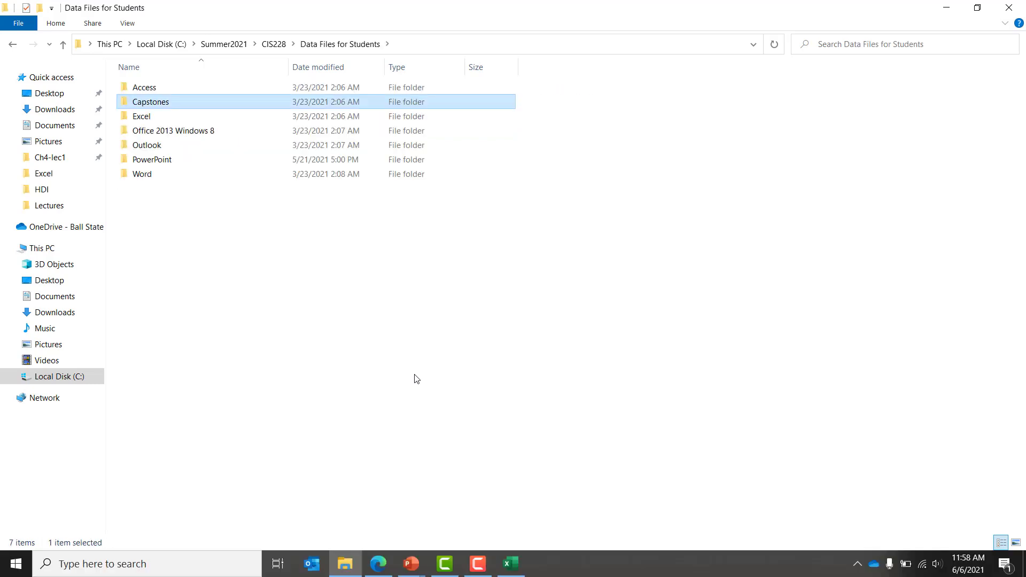
key("Down")
key("Down")
key("Down")
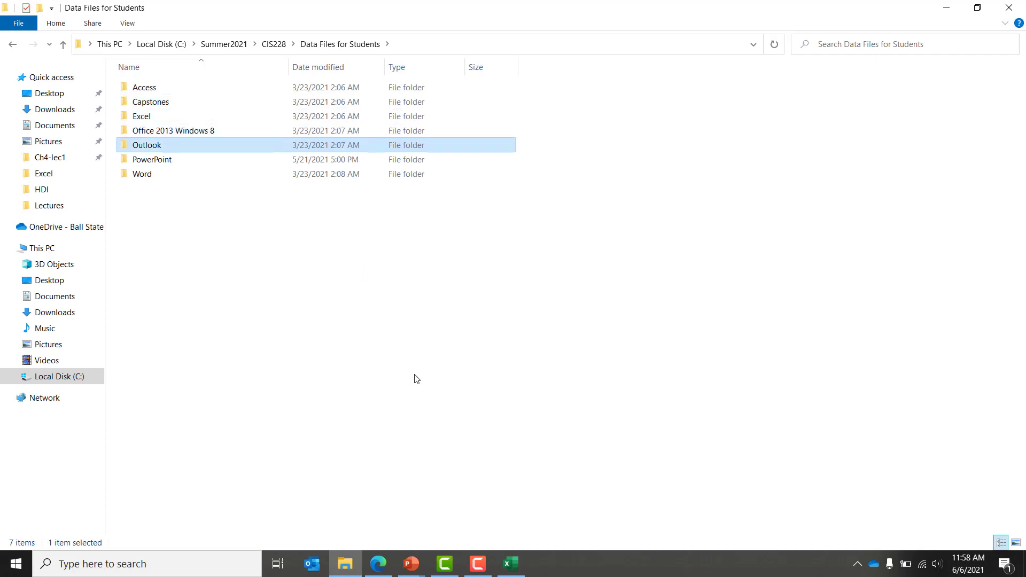
key("Up")
key("Up")
key("Return")
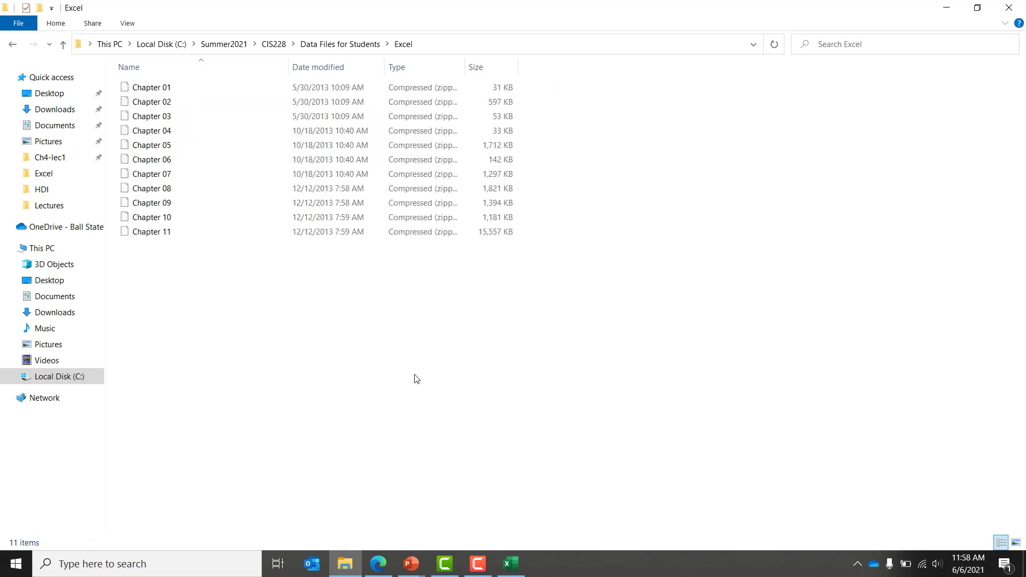
key("Down")
key("Down")
key("Down")
key("Down")
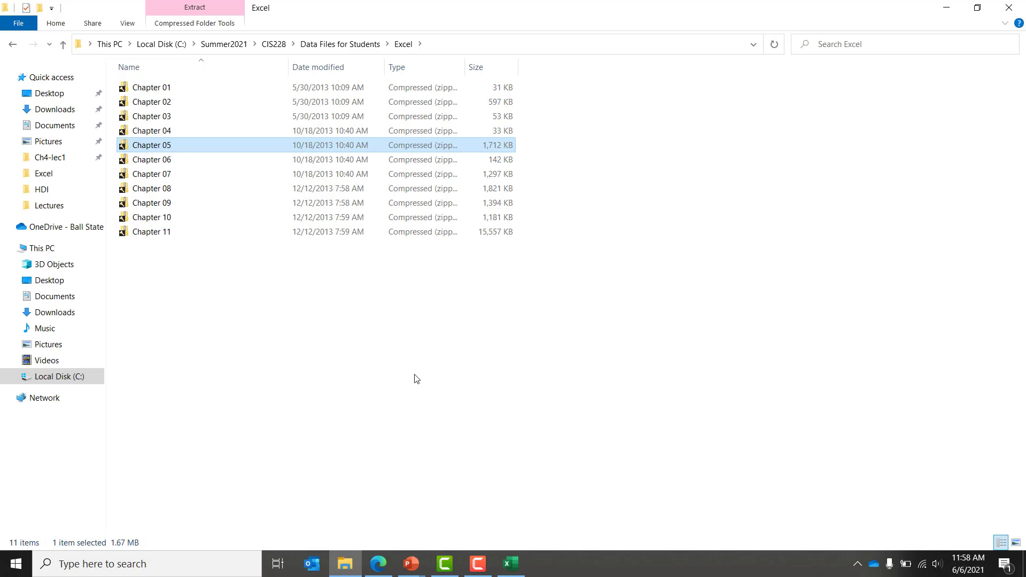
key("Return")
key("Down")
key("Return")
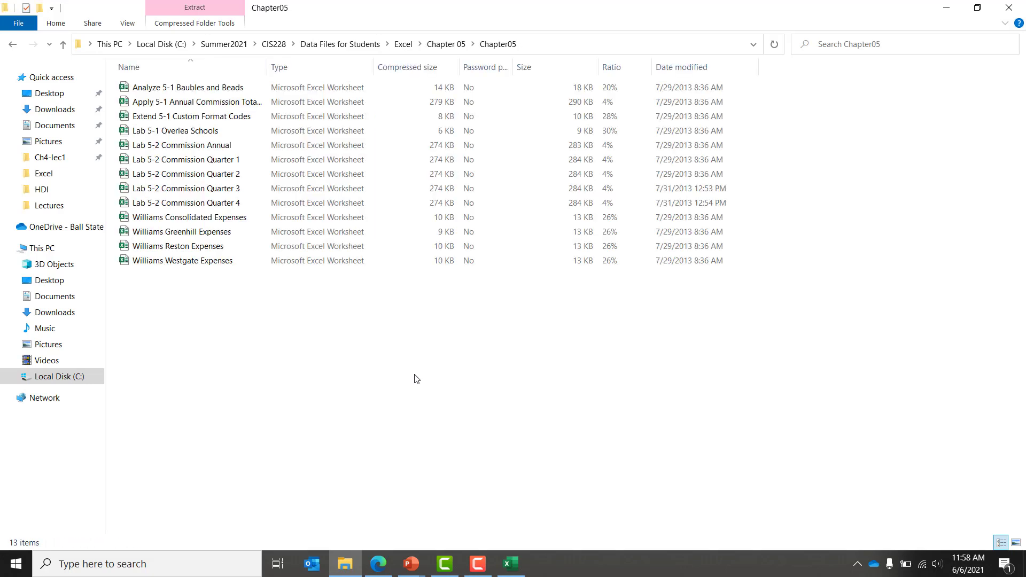
key("Down")
key("Down")
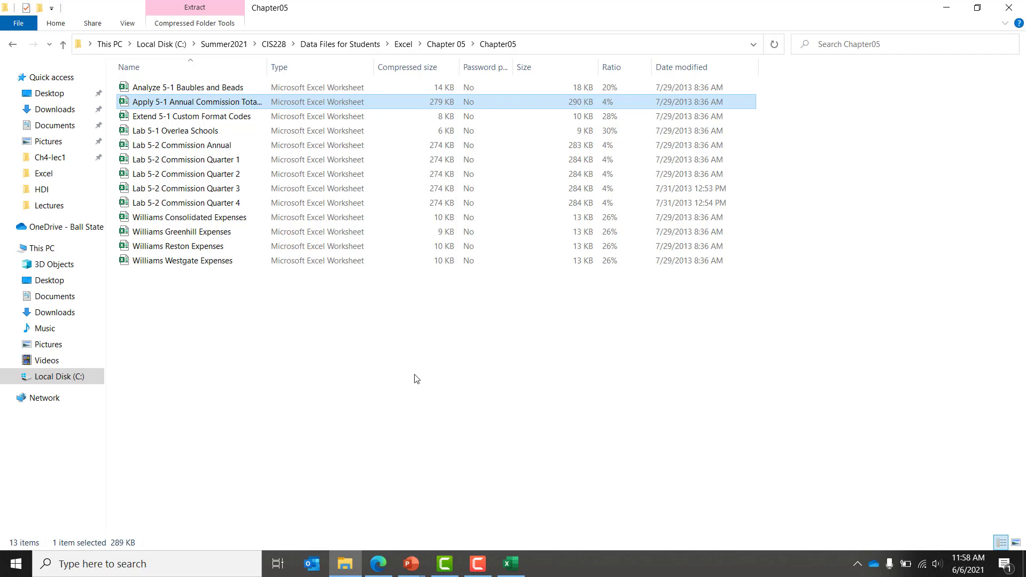
Step: Go back to the Chapter 06 archive's Chapter06 folder and pick the Coastal Realty Agent Commissions workbook
key("BackSpace")
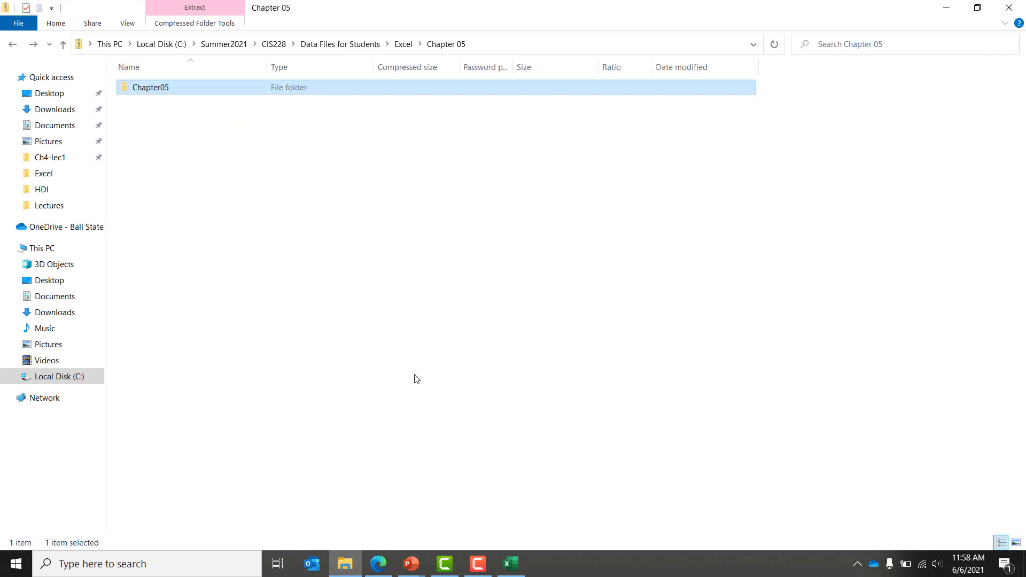
key("BackSpace")
key("Down")
key("Return")
key("Down")
key("Return")
key("c")
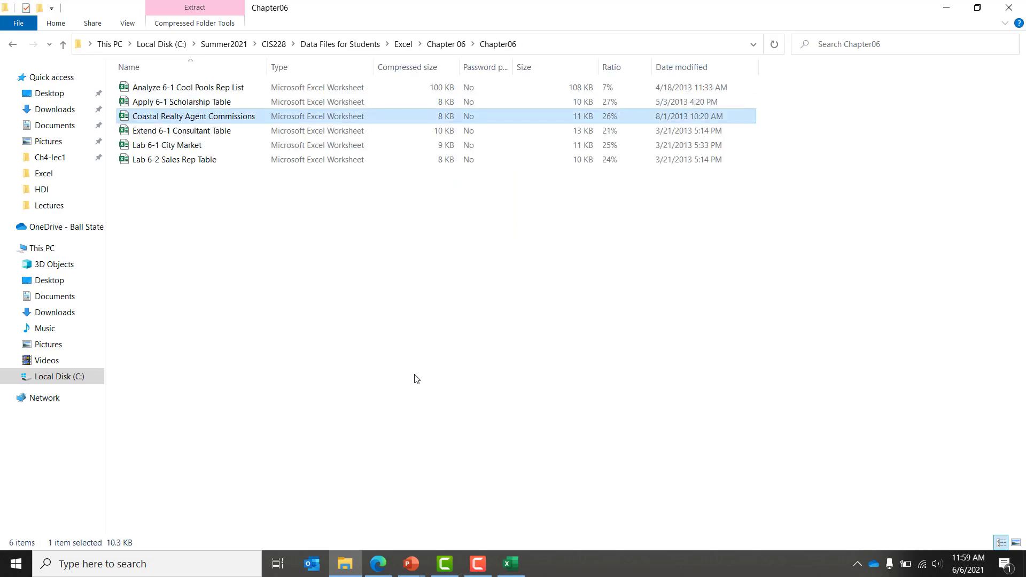
key("super+d")
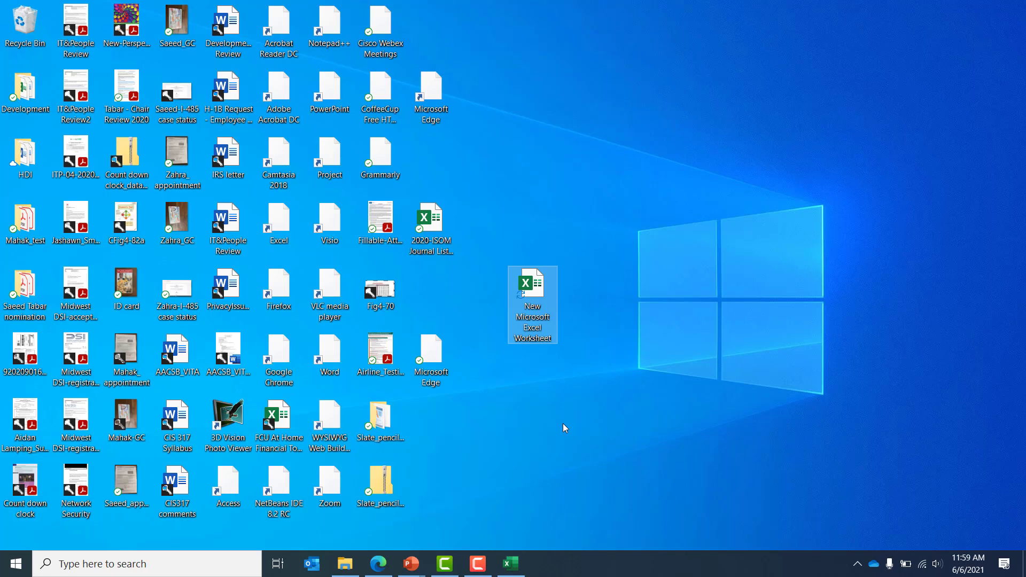
Step: Look over the Commission Table sheet's rows and come back to the title cell A7
key("ctrl+v")
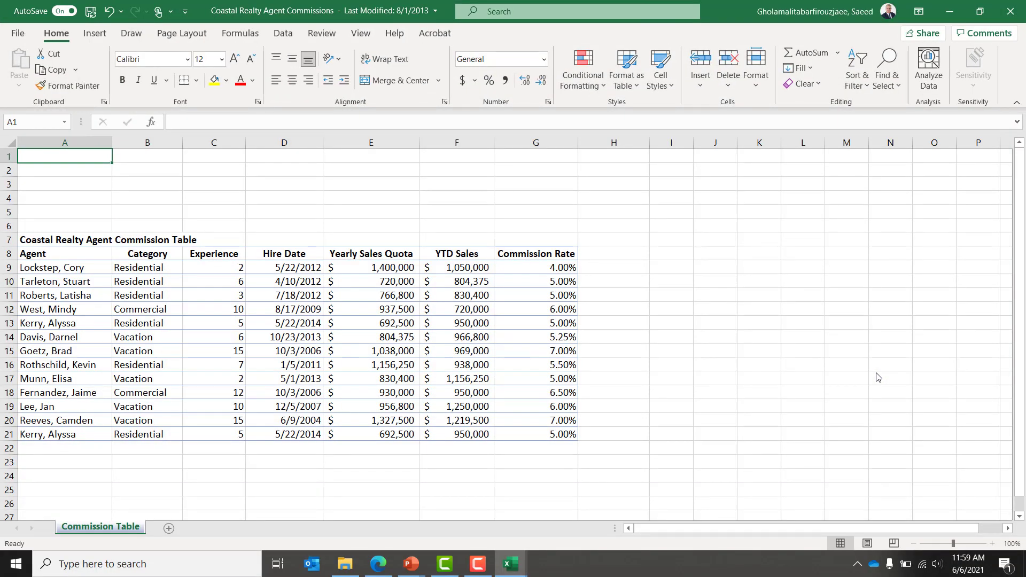
key("Down")
key("Down")
key("Down")
key("Down")
key("Down")
key("Down")
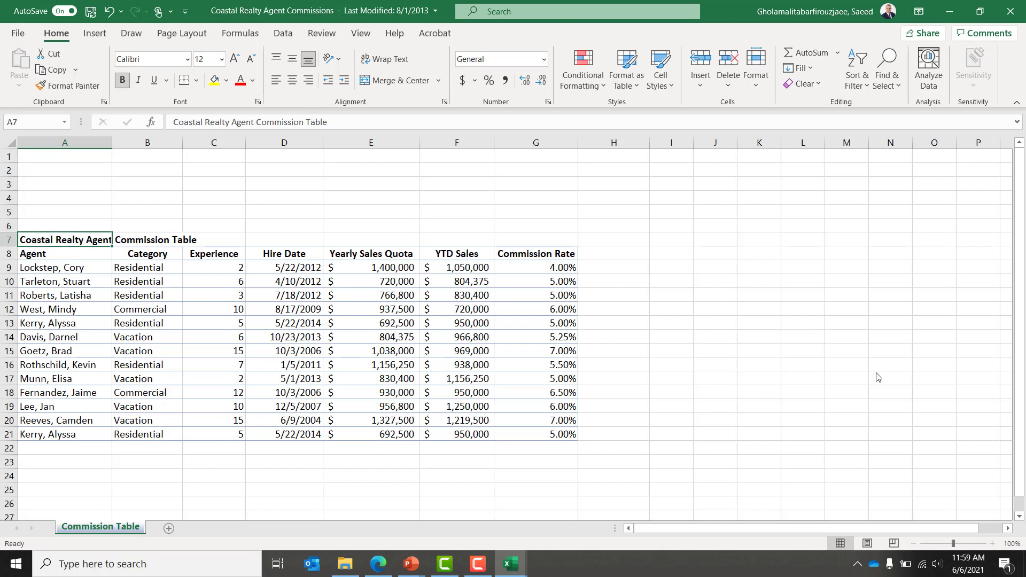
key("Down")
key("Down")
key("Down")
key("Down")
key("Down")
key("Down")
key("Down")
key("Down")
key("Down")
key("Down")
key("Down")
key("Down")
key("Down")
key("Down")
key("Down")
key("Down")
key("Down")
key("Down")
key("Down")
key("Down")
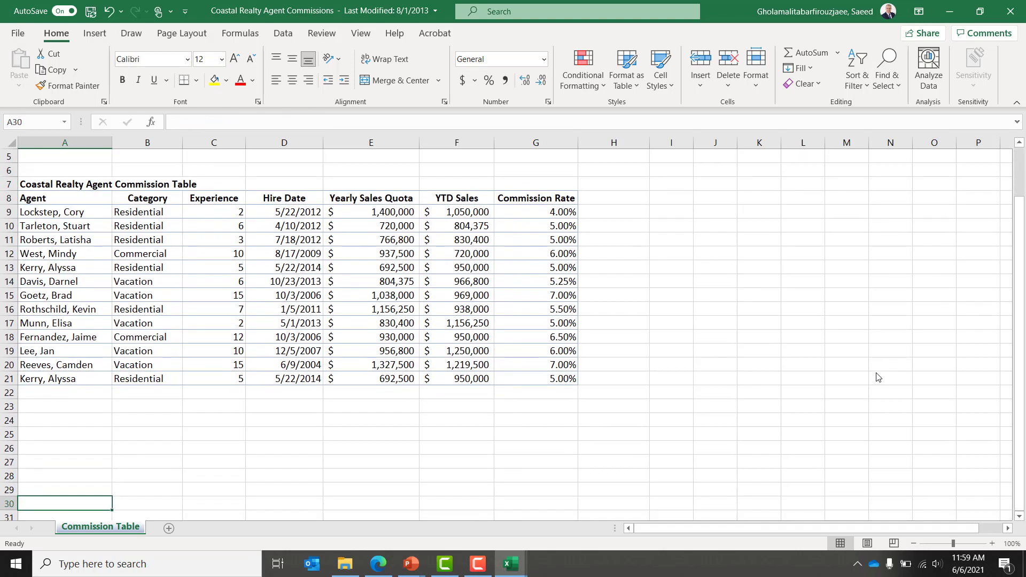
key("Down")
key("Up")
key("Up")
key("Up")
key("Up")
key("Up")
key("Up")
key("Up")
key("Up")
key("Up")
key("Up")
key("Up")
key("Up")
key("Up")
key("Up")
key("Up")
key("Up")
key("Up")
key("Up")
key("Up")
key("Up")
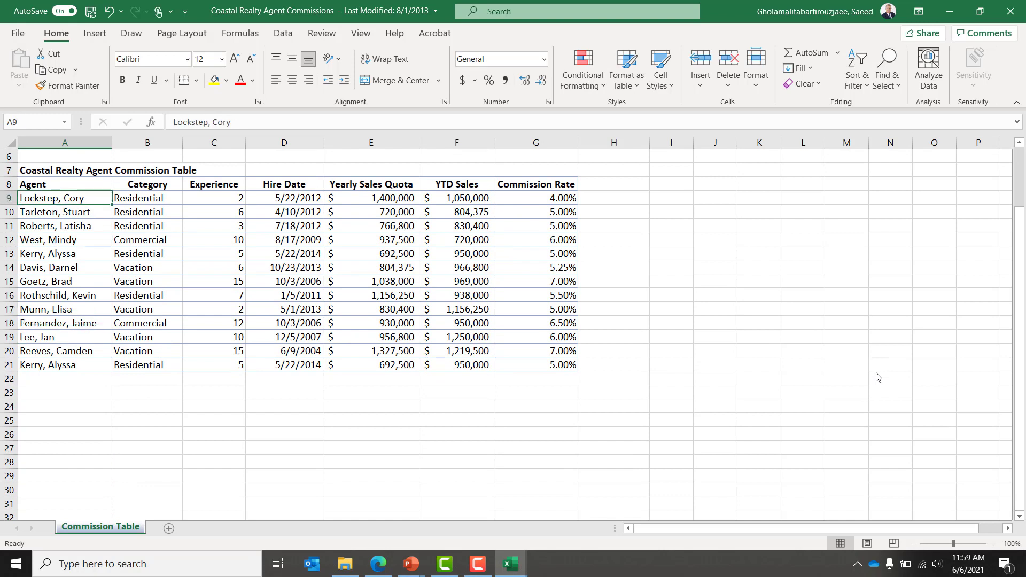
key("Up")
key("Up")
key("Up")
key("Down")
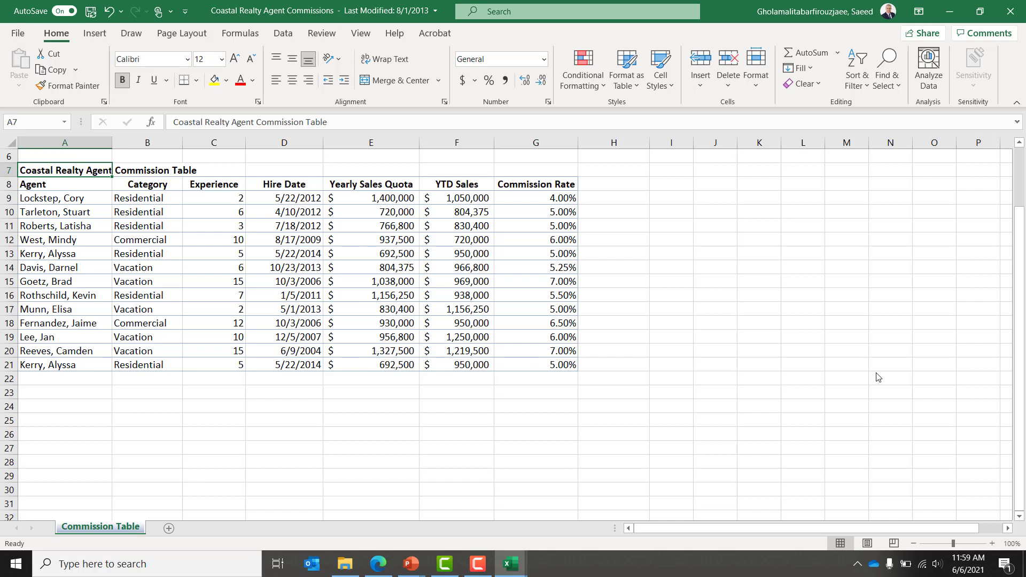
key("Down")
key("Up")
Step: Confirm the cells beside the title are empty and select the title row A7:G7
key("Right")
key("Left")
key("Right")
key("Right")
key("Left")
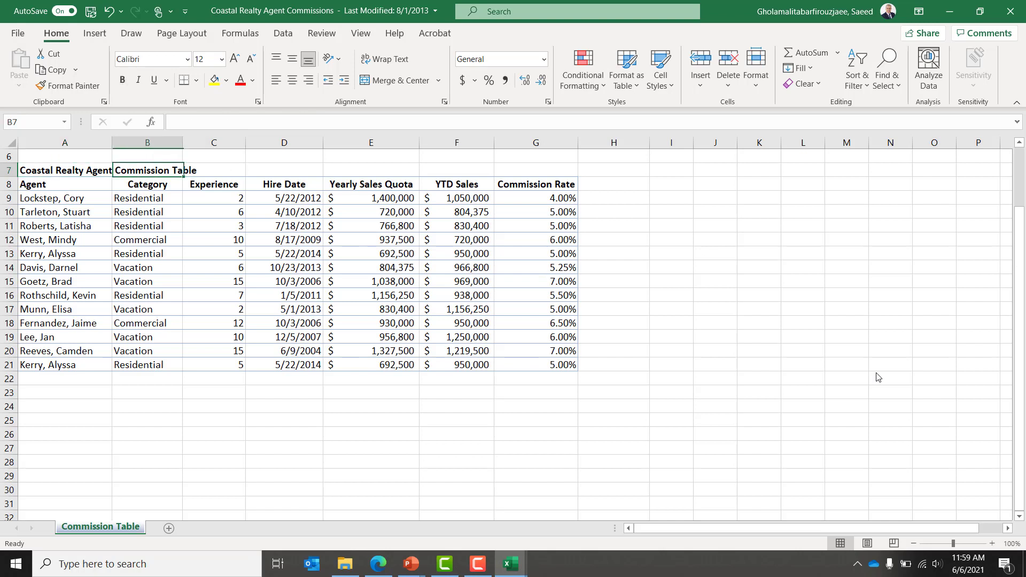
key("Left")
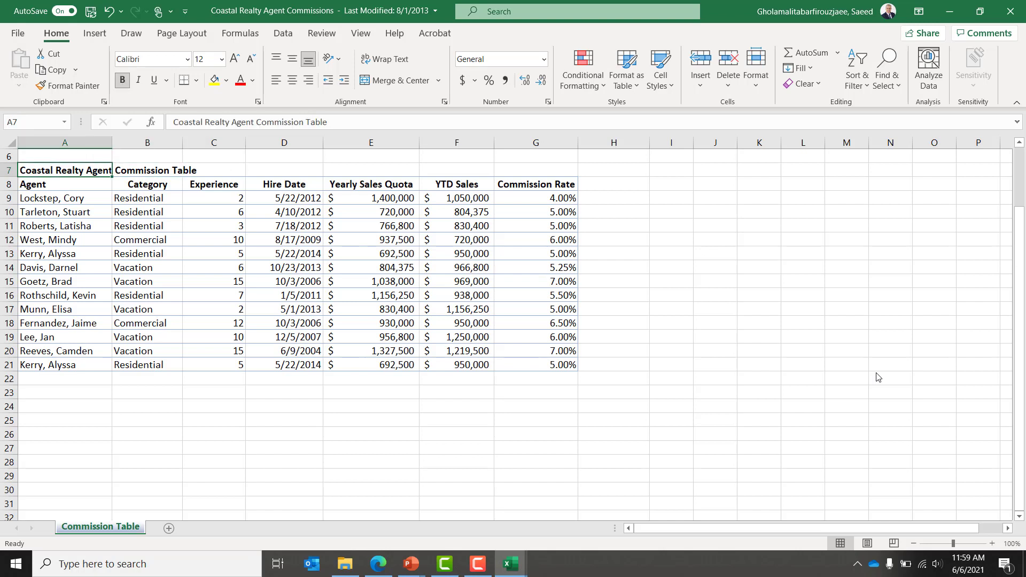
key("shift+Right")
key("shift+Right")
key("shift+Right")
key("shift+Right")
key("shift+Right")
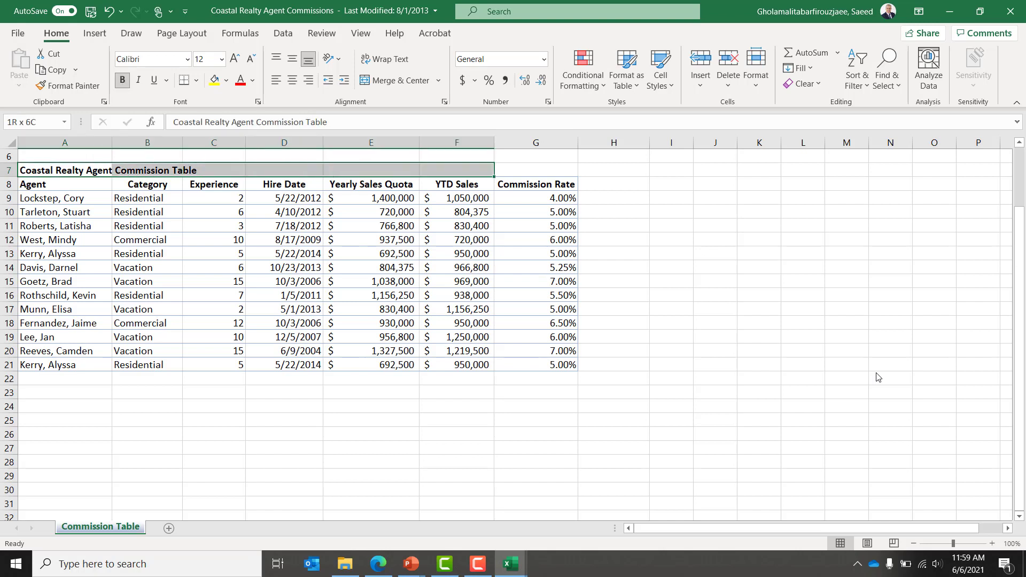
key("shift+Right")
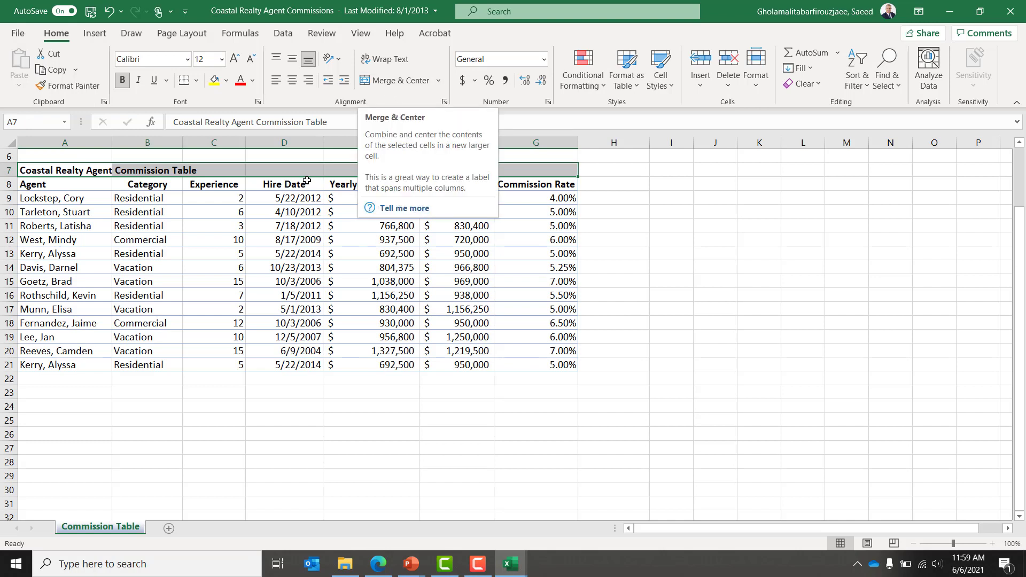
Step: Center the A7:G7 title with Center Across Selection horizontal alignment in Format Cells
right_click(286, 169)
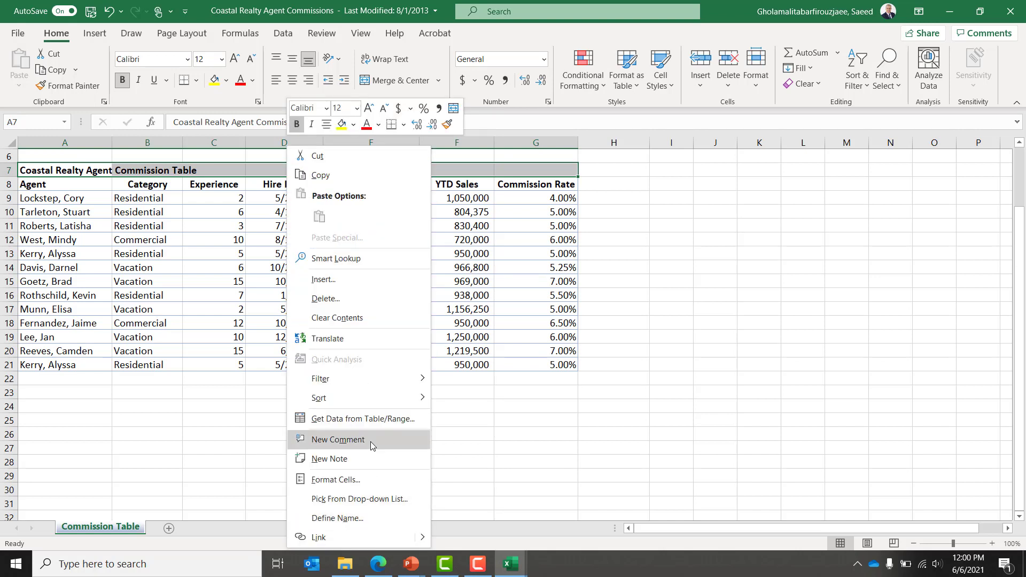
left_click(381, 475)
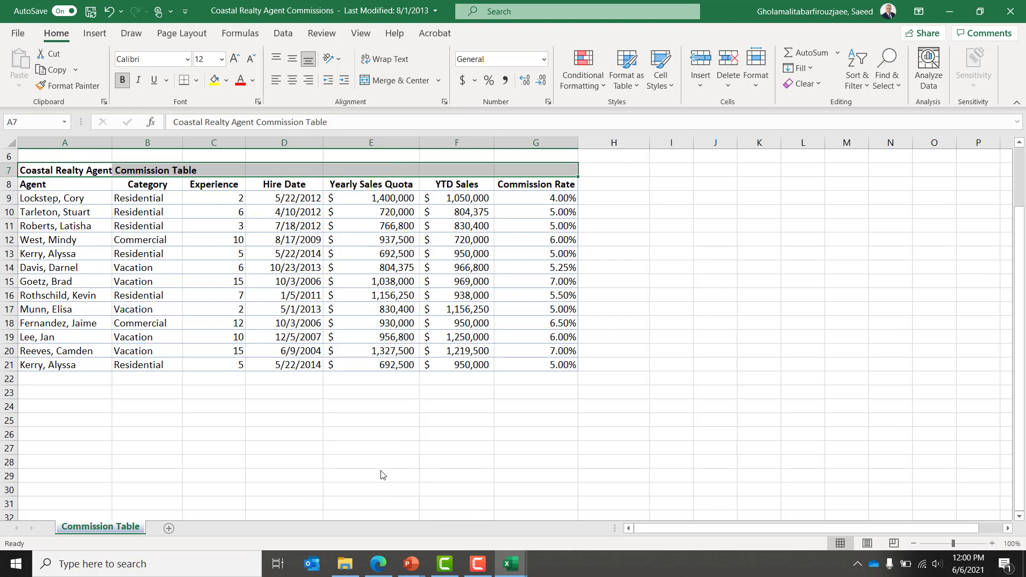
left_click(269, 247)
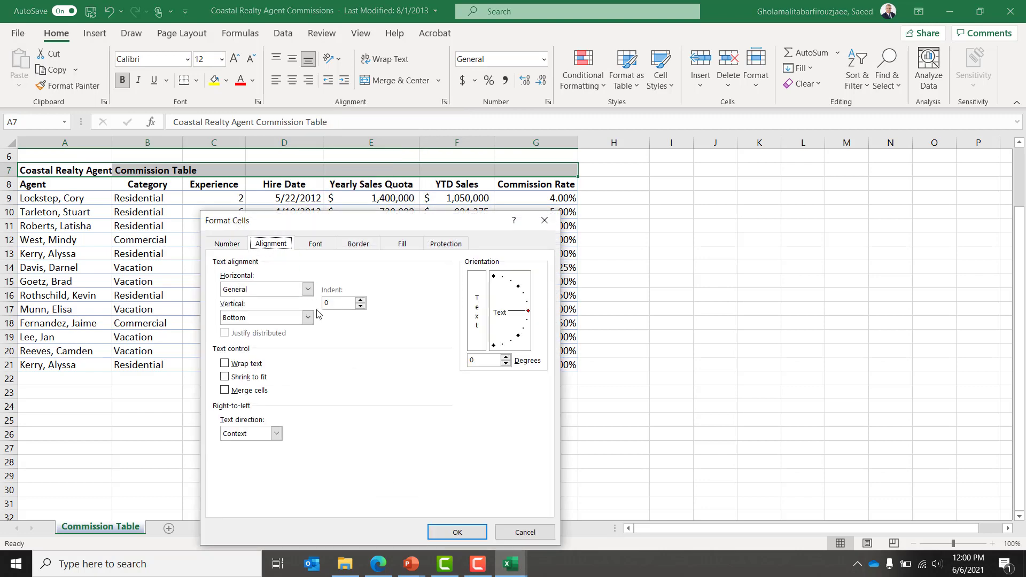
left_click(294, 290)
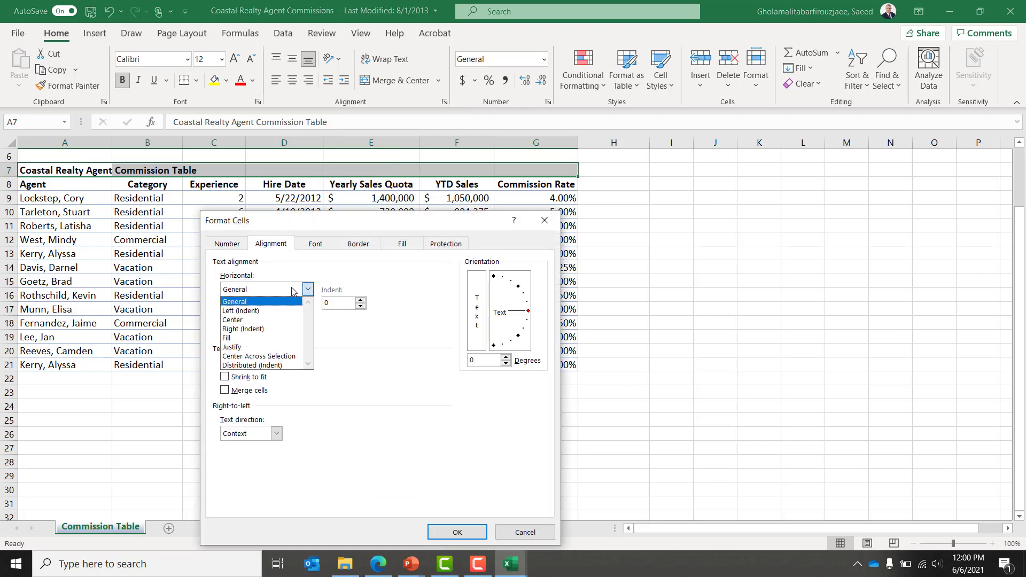
left_click(292, 356)
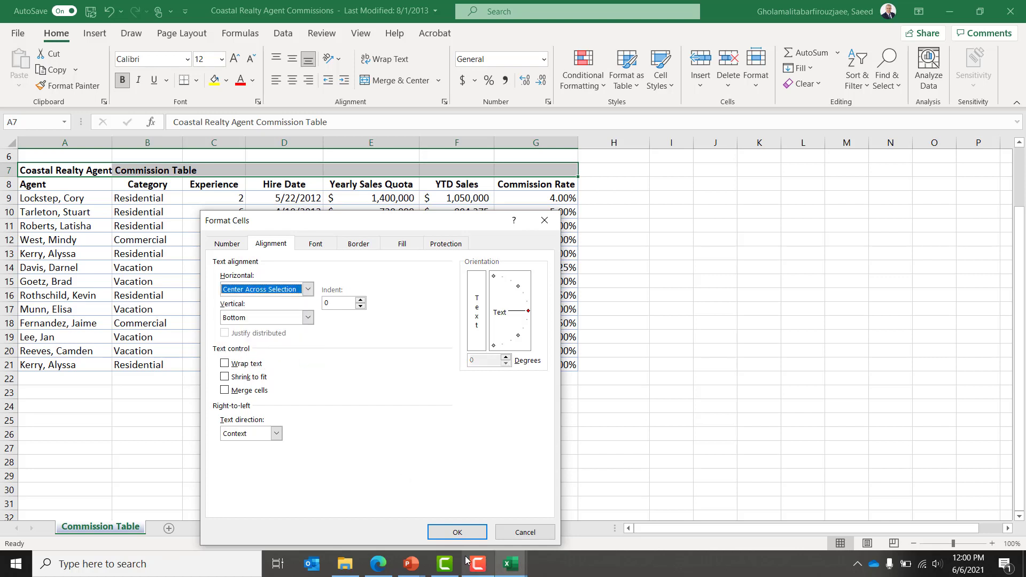
left_click(459, 532)
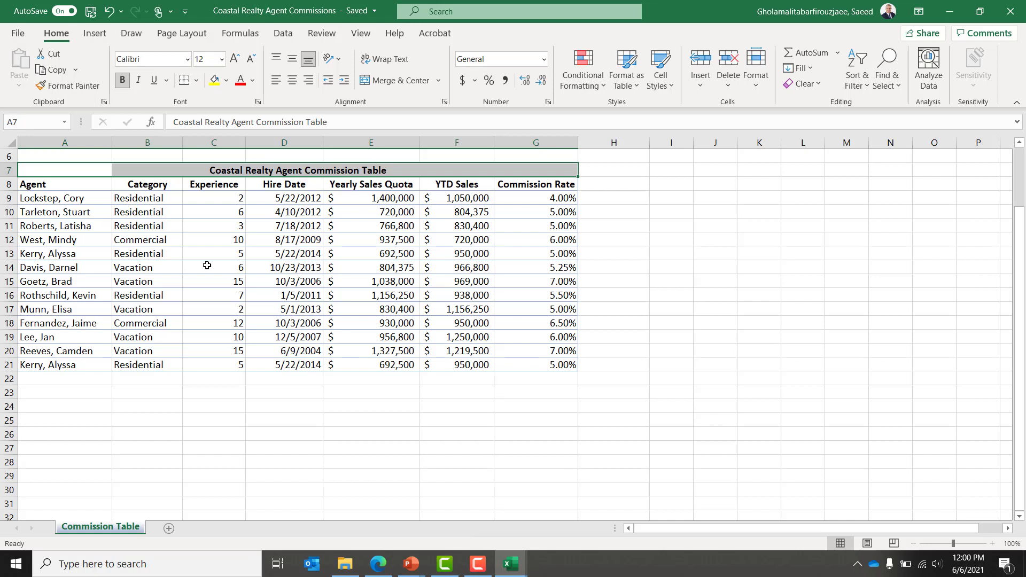
Step: Step along title row 7 to check the cells beside the centered title
left_click(65, 175)
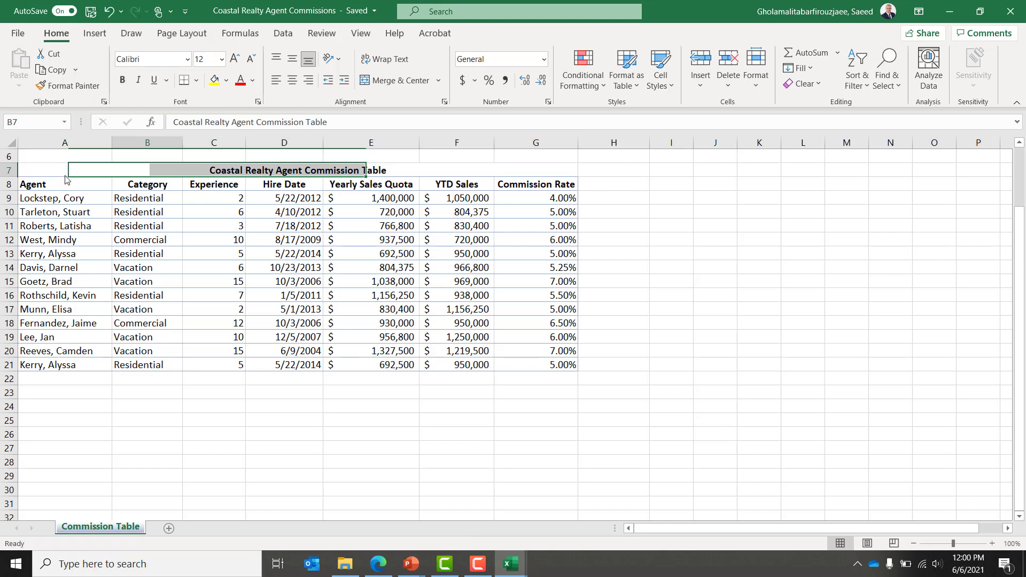
key("Right")
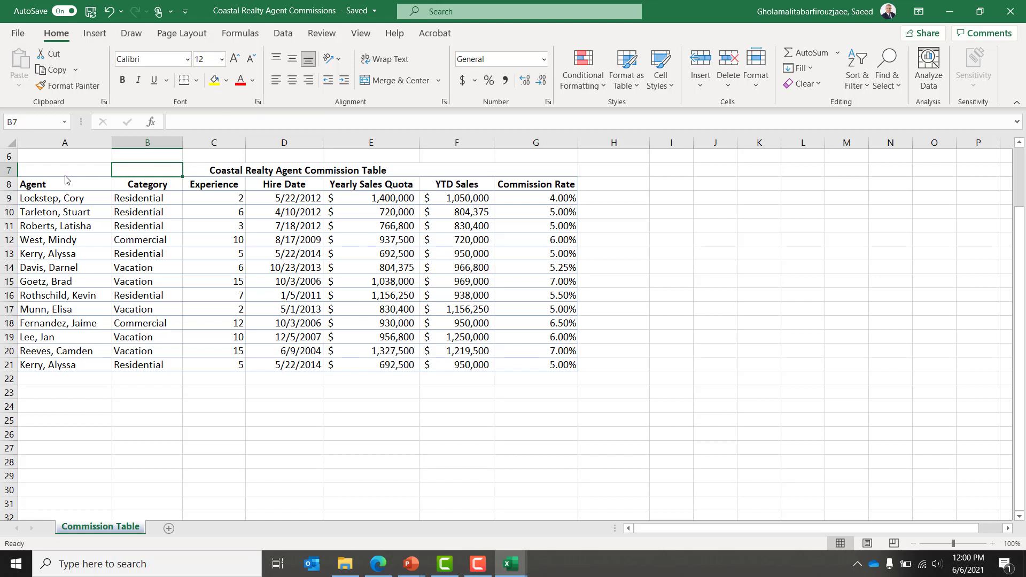
key("Right")
key("Right")
key("Right")
key("Right")
key("Right")
key("Right")
key("Left")
key("Left")
key("Left")
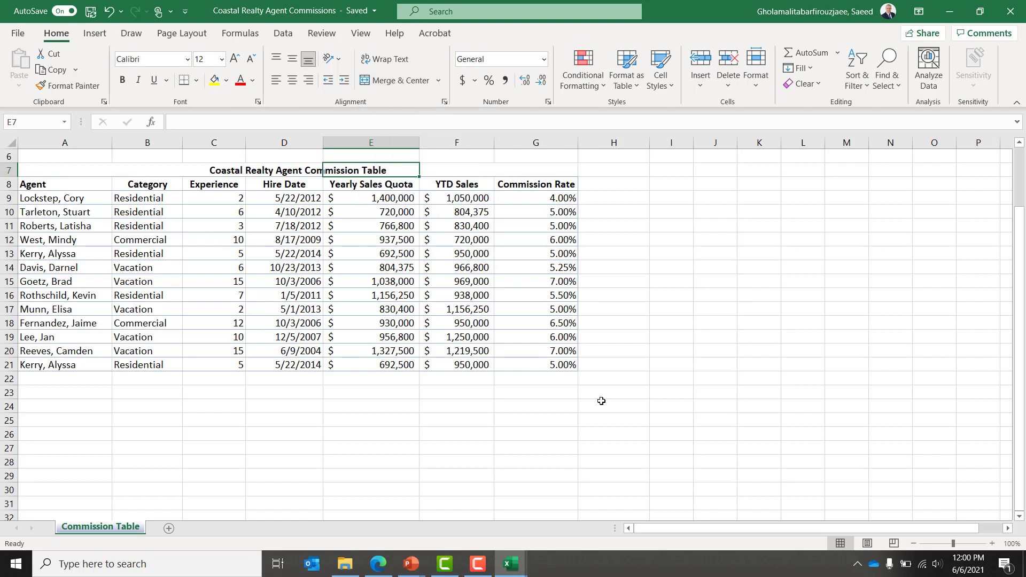
key("Left")
key("Left")
key("Left")
key("Left")
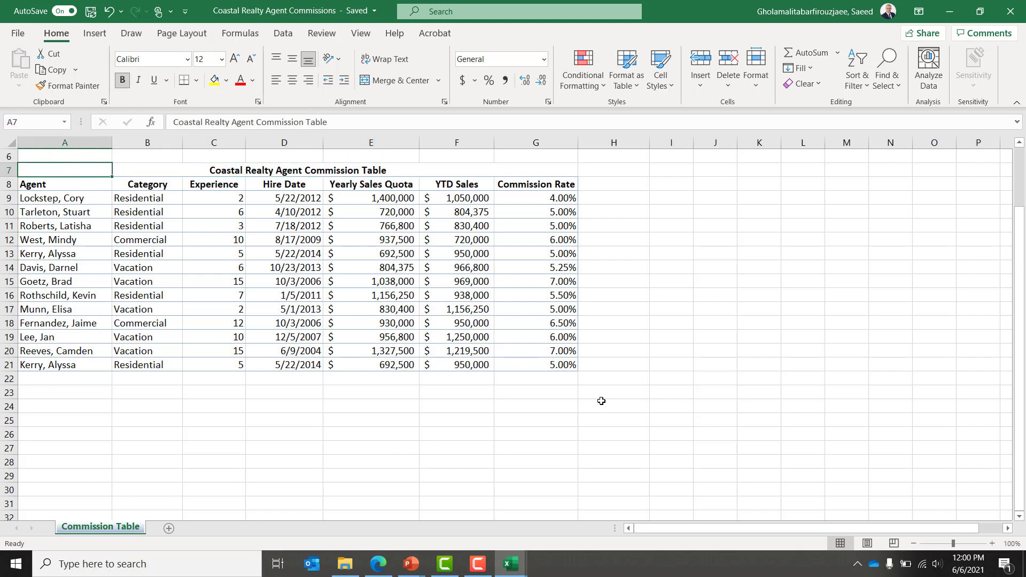
key("Right")
key("Right")
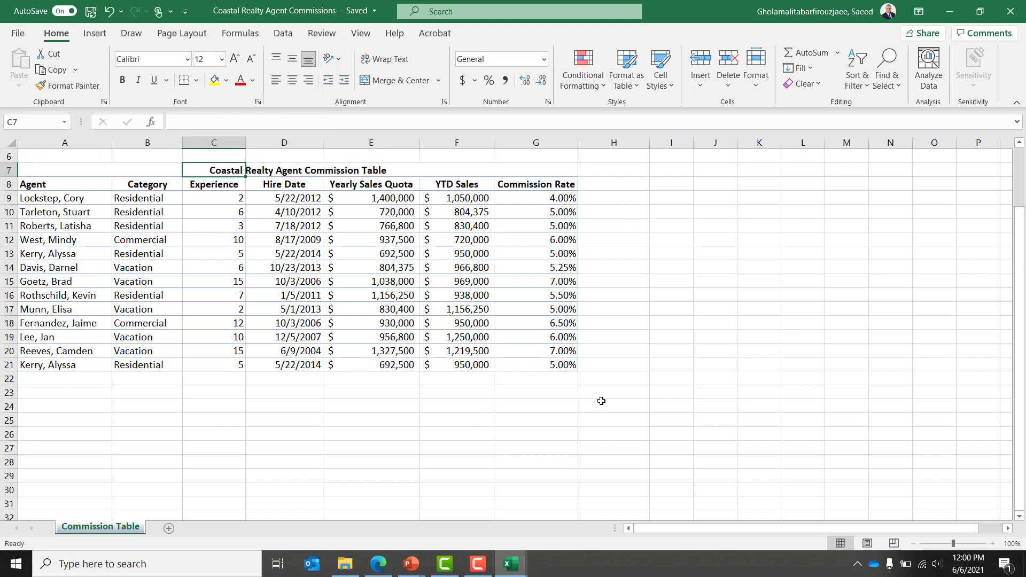
key("Right")
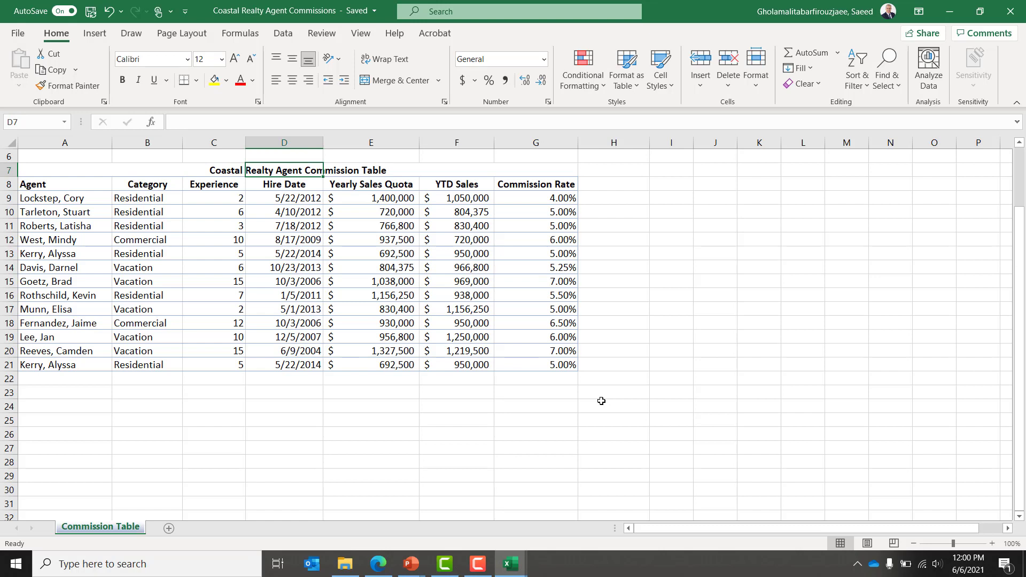
key("Left")
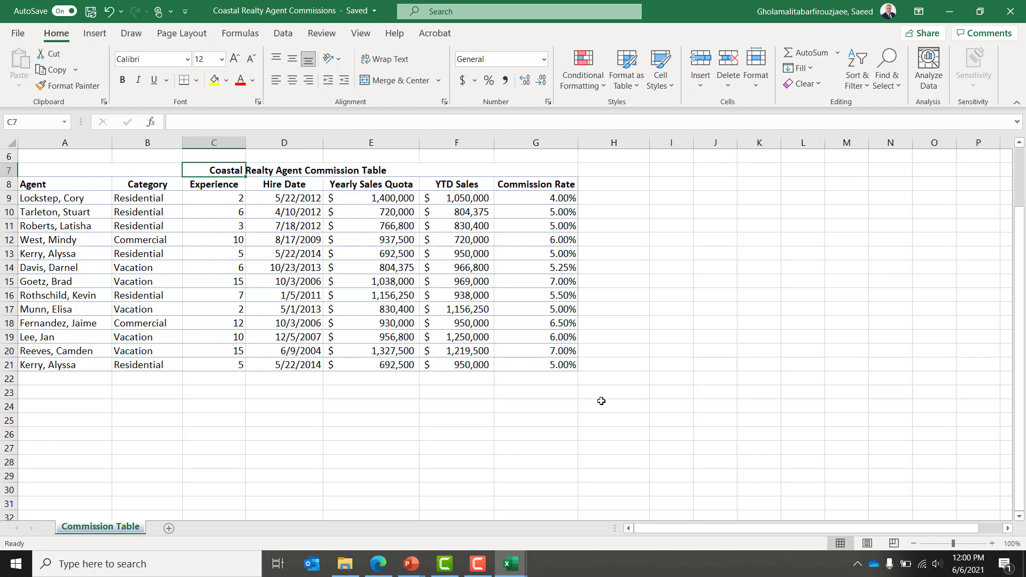
Step: Select the commission data block A8:G21, starting from the Agent header
key("Down")
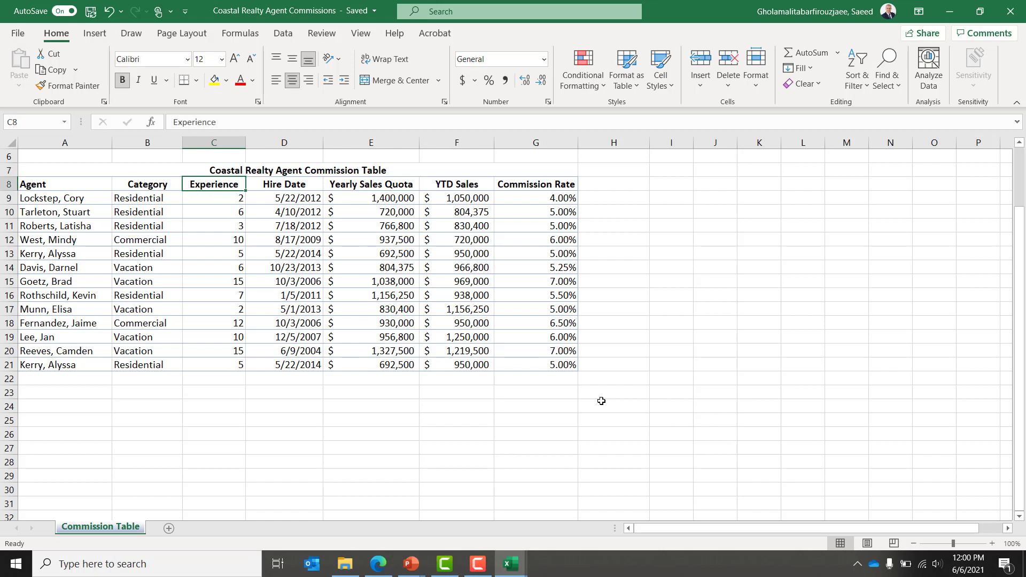
key("Home")
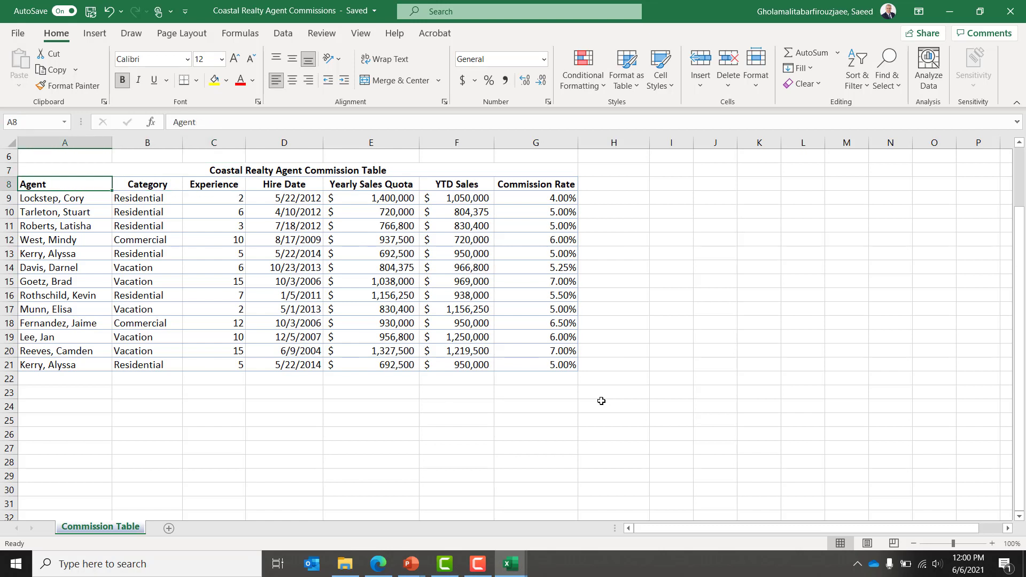
key("shift+Down")
key("shift+Down")
key("shift+Down")
key("shift+Down")
key("shift+Down")
key("shift+Down")
key("shift+Down")
key("shift+Down")
key("shift+Down")
key("shift+Down")
key("shift+Down")
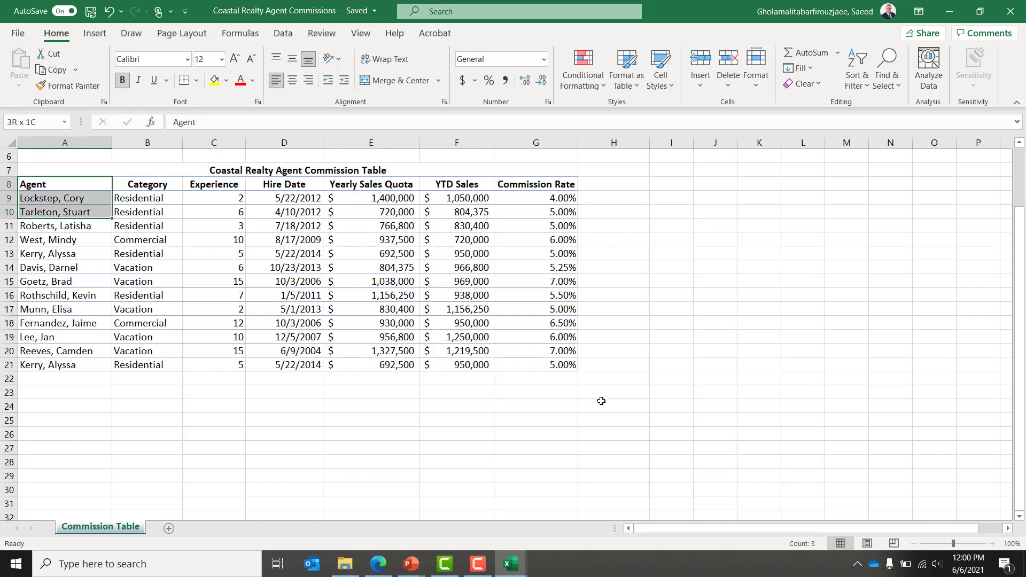
key("shift+Down")
key("shift+Down")
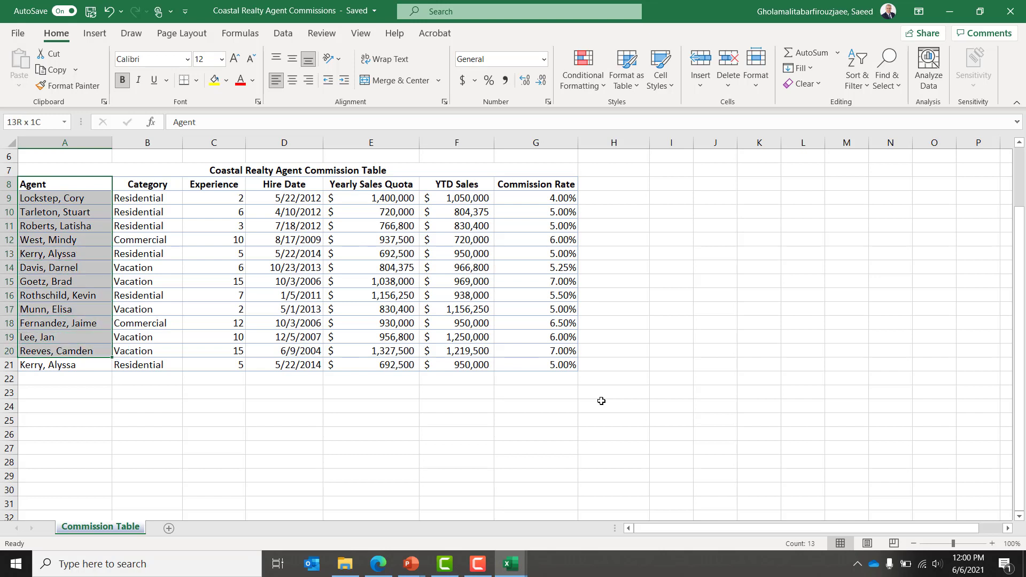
key("shift+Right")
key("shift+Right")
key("shift+Right")
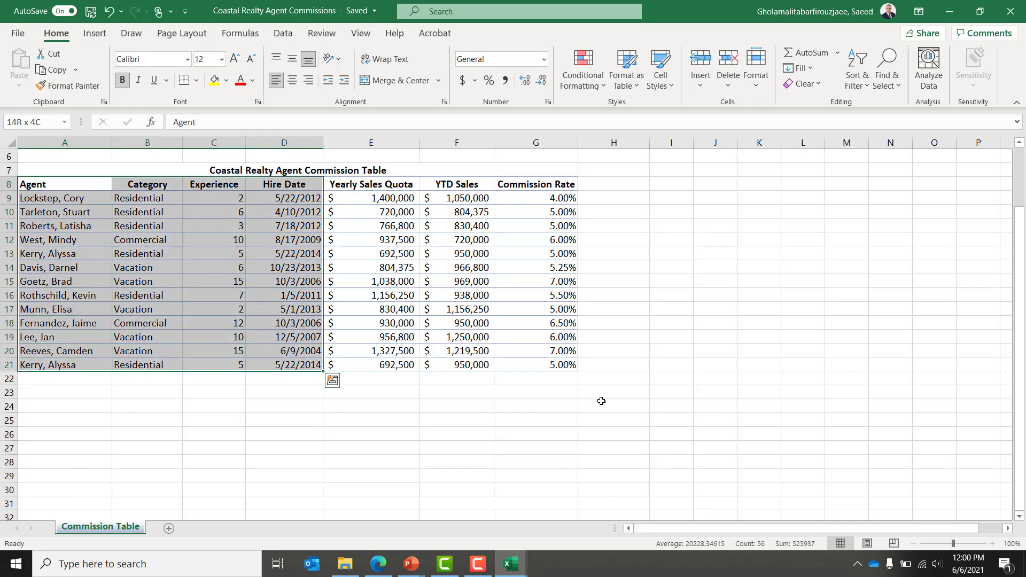
key("shift+Right")
key("shift+Right")
key("shift+Right")
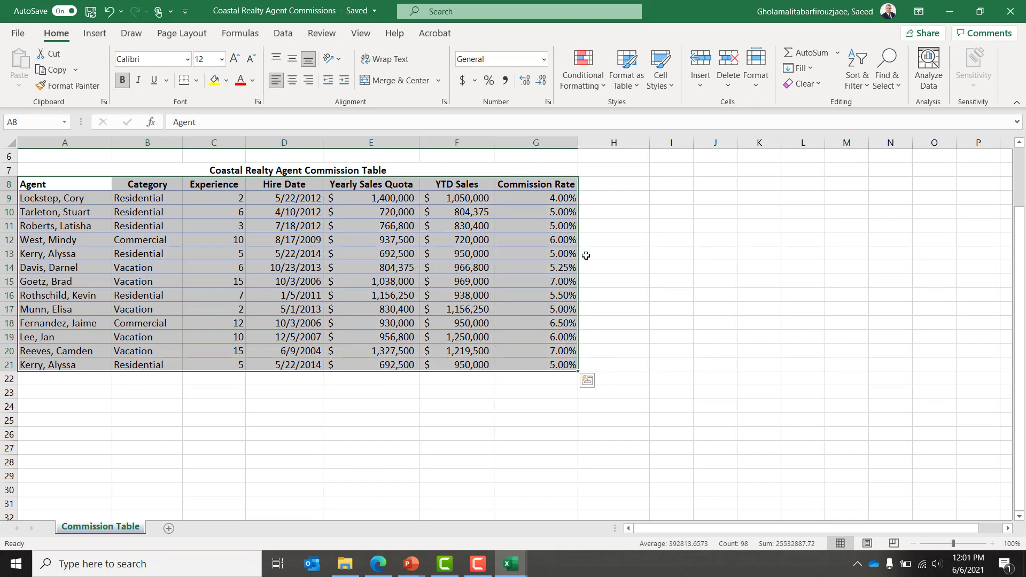
Step: Choose Blue Table Style Medium 6 from Format as Table for A8:G21
left_click(633, 88)
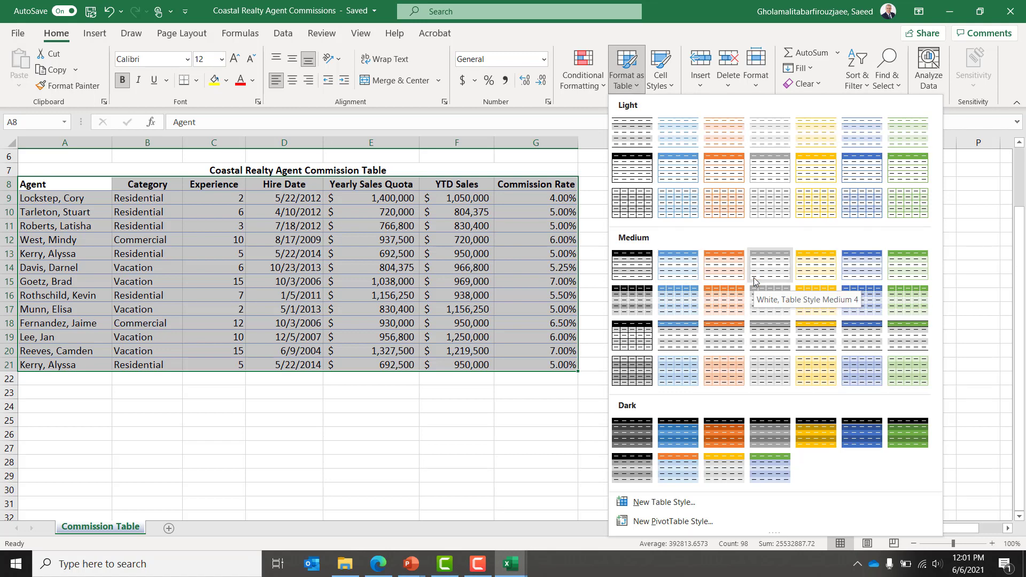
left_click(861, 269)
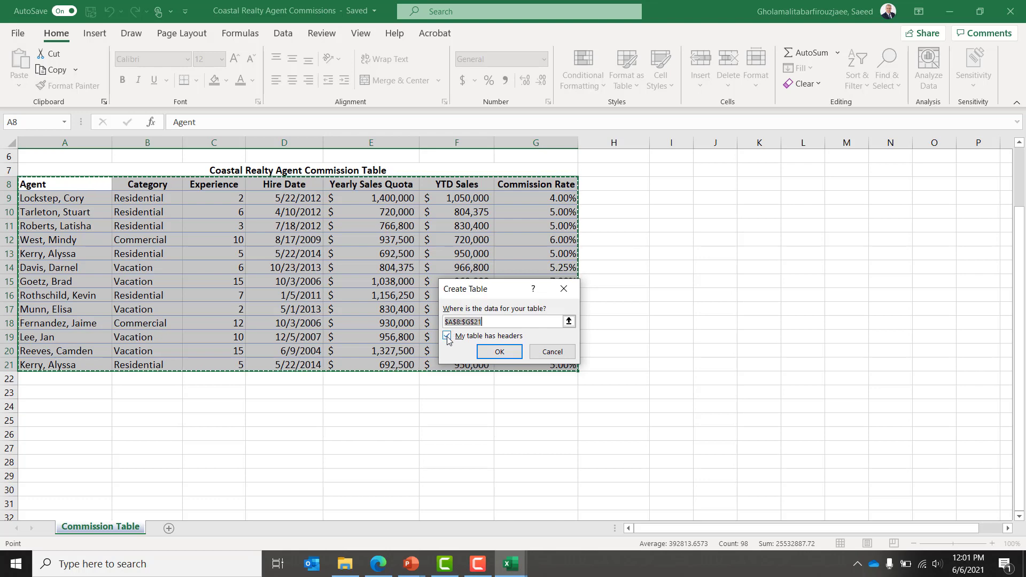
Step: Create the table from A8:G21 with headers, dismiss the Analyze Data tip, and go to A22
left_click(499, 352)
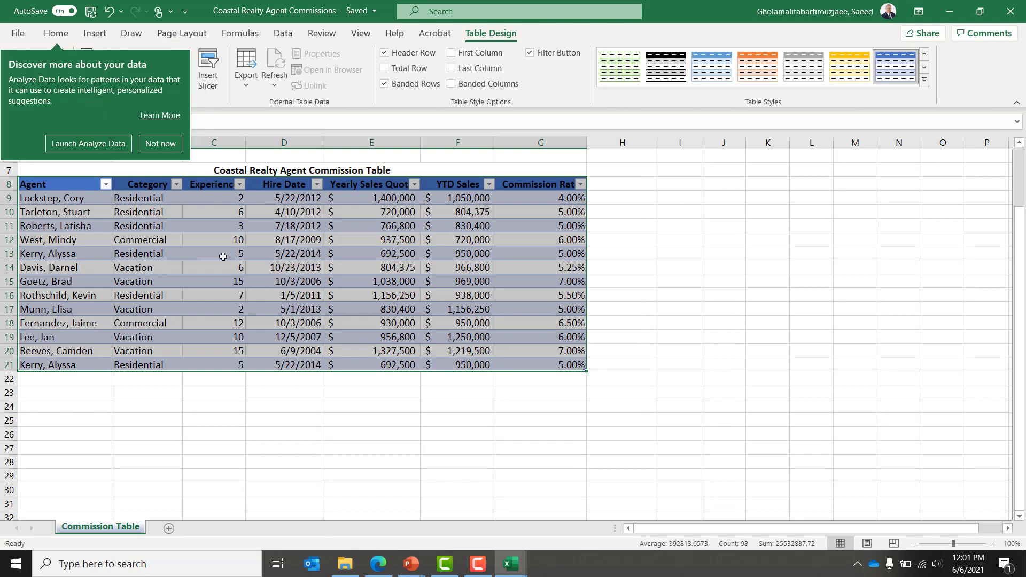
left_click(157, 144)
left_click(65, 203)
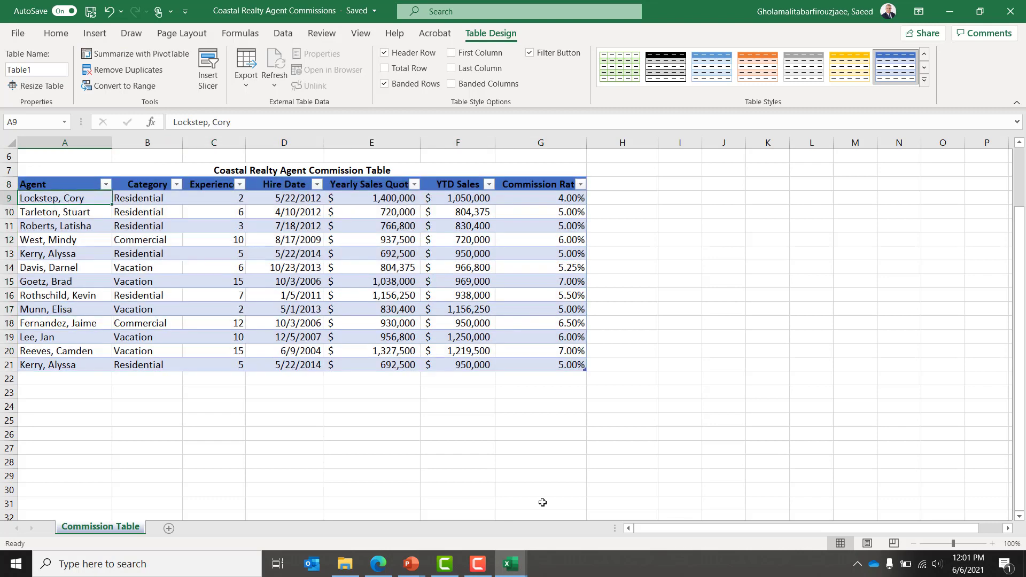
key("Down")
key("Down")
key("Down")
key("Up")
key("Up")
key("Up")
key("Right")
key("Right")
key("Right")
key("Right")
key("Right")
key("Right")
key("Right")
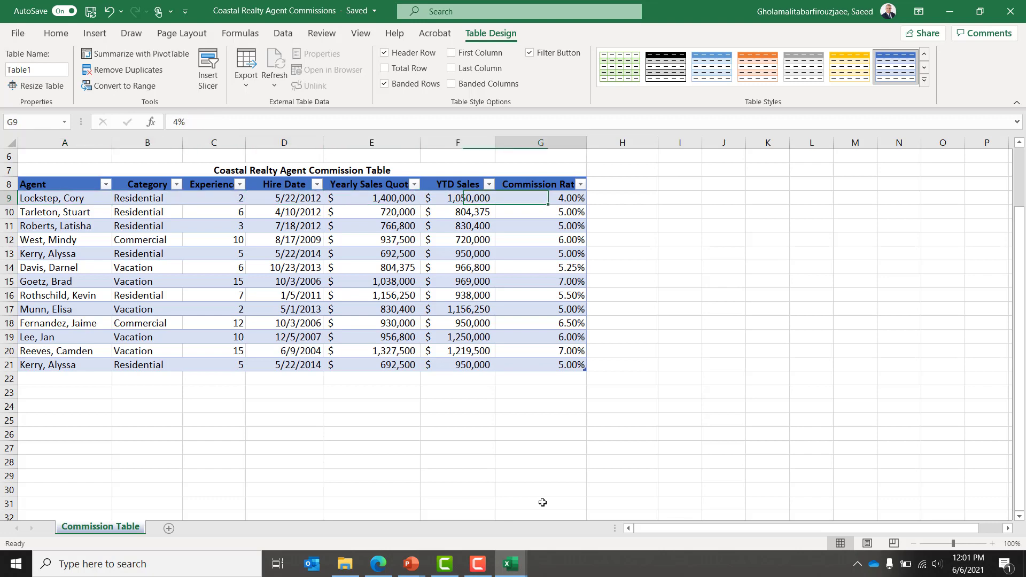
key("Down")
key("Down")
key("Down")
key("Down")
key("Down")
key("Down")
key("Down")
key("Down")
key("Down")
key("Down")
key("Down")
key("Down")
key("Down")
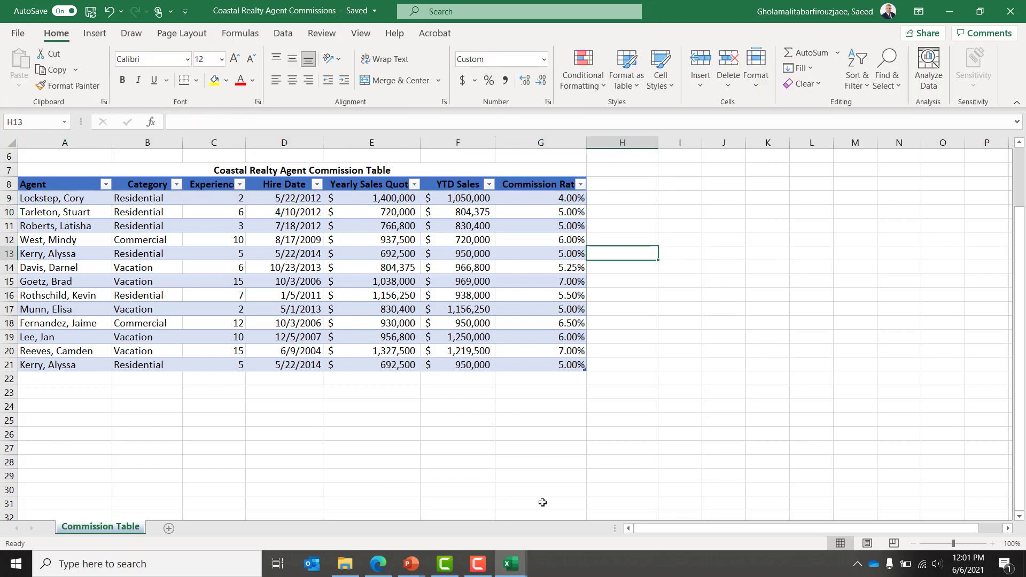
key("Left")
key("Left")
key("Left")
key("Left")
key("Left")
key("Left")
key("Left")
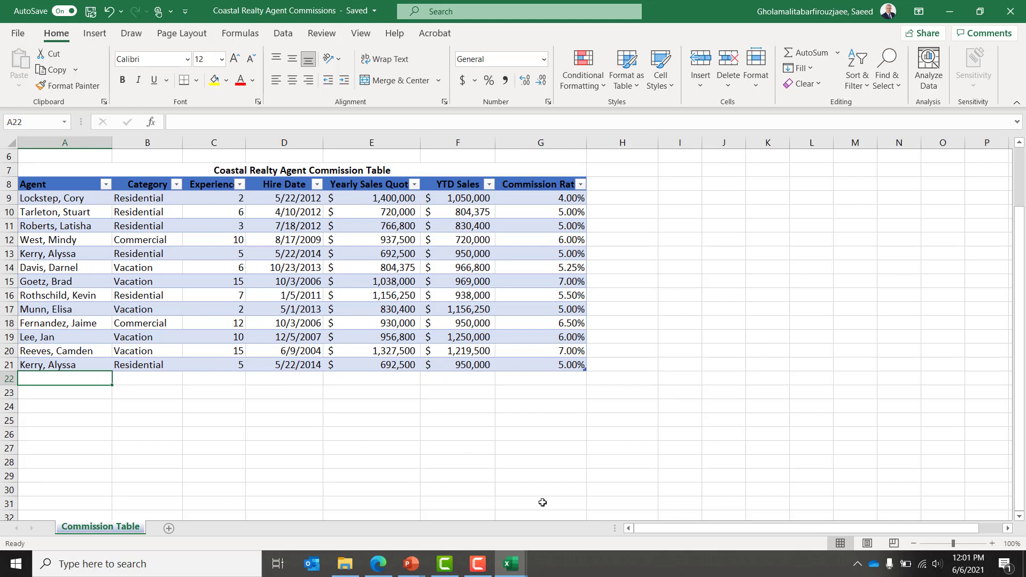
Step: Start row 22 with the agent's name, category Vacation, experience 10 and hire date 5/22/2011
type("Allen,")
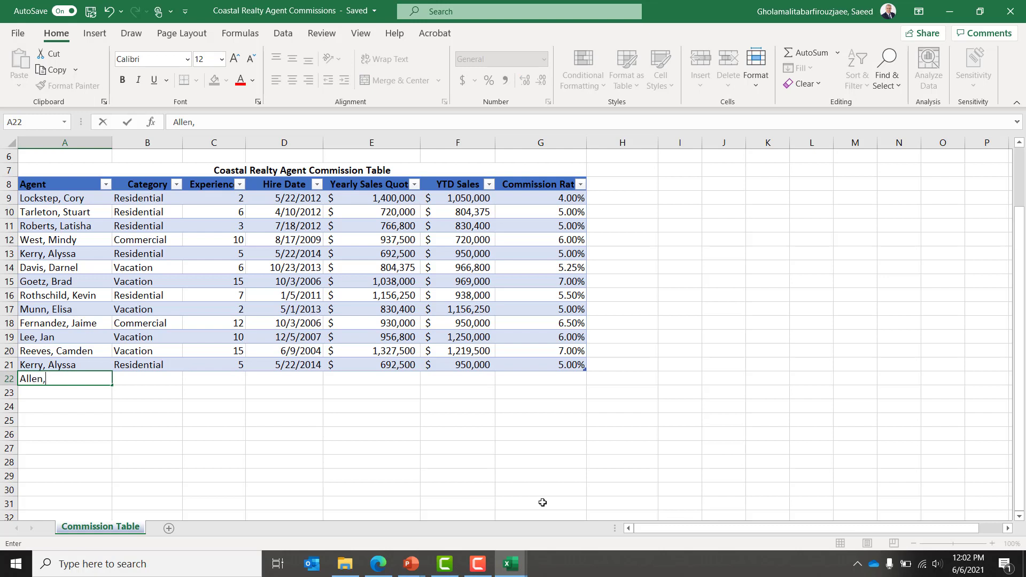
key("BackSpace")
key("BackSpace")
key("BackSpace")
key("BackSpace")
key("BackSpace")
key("BackSpace")
key("Tab")
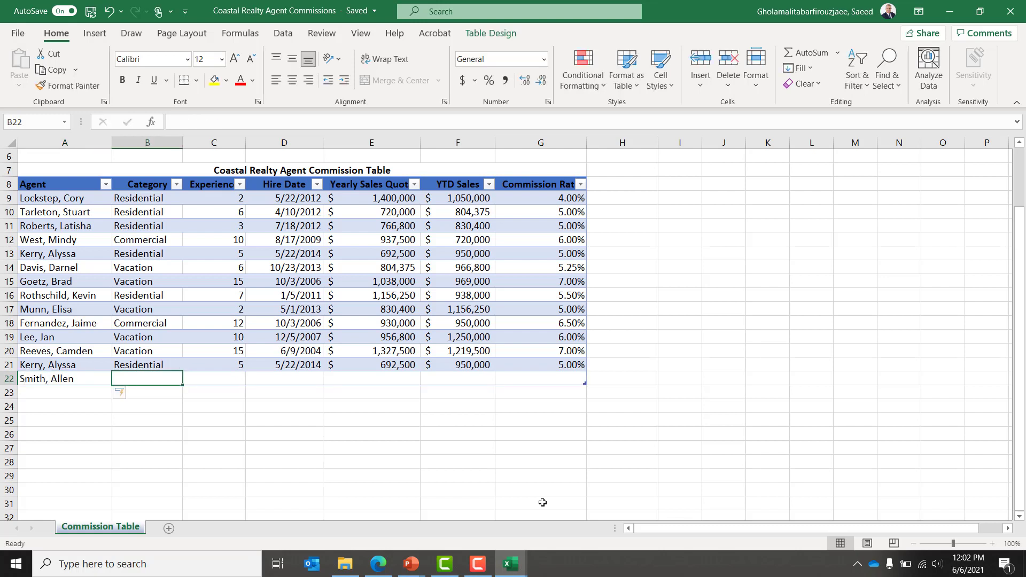
type("Vacation")
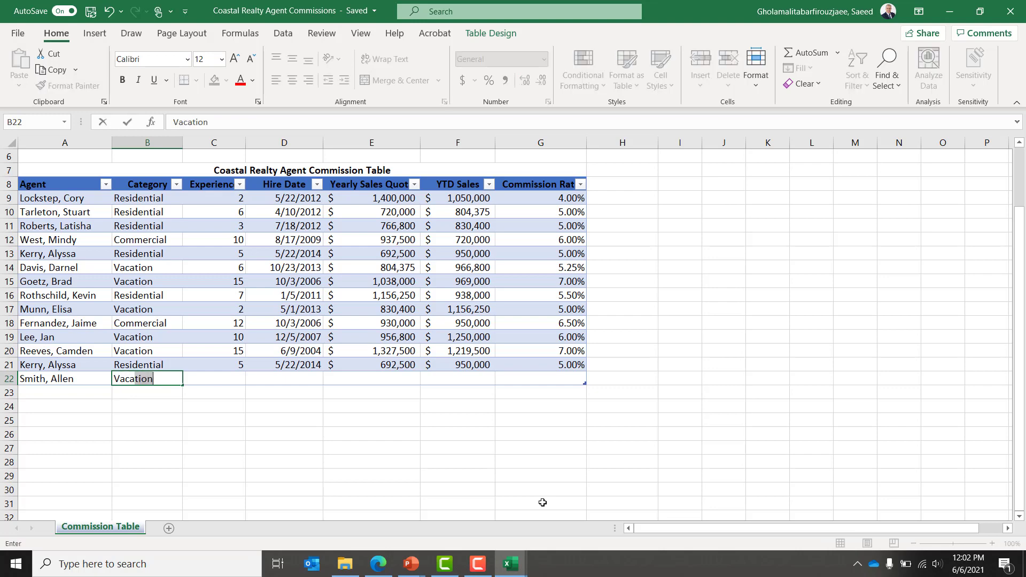
key("Tab")
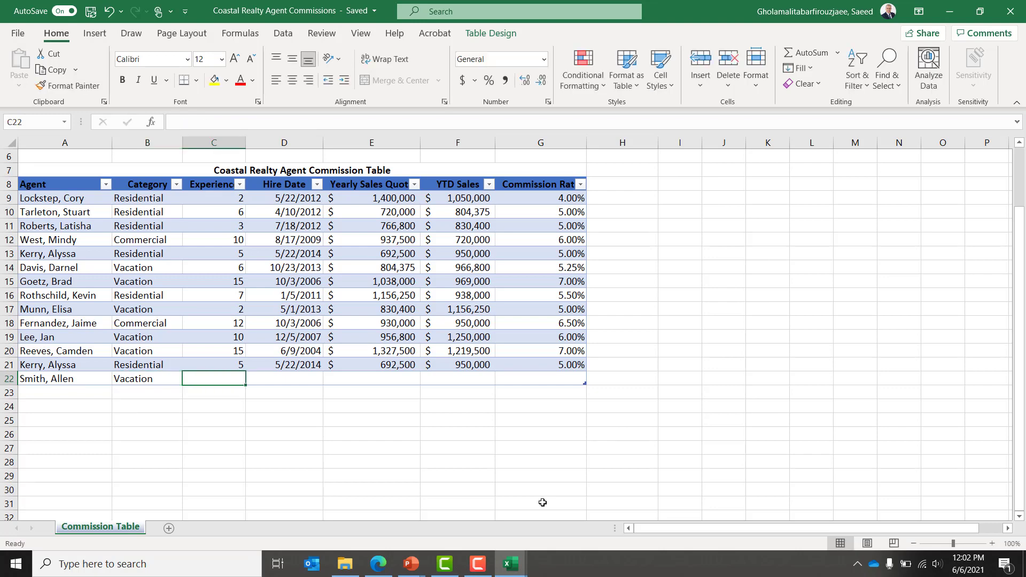
type("10")
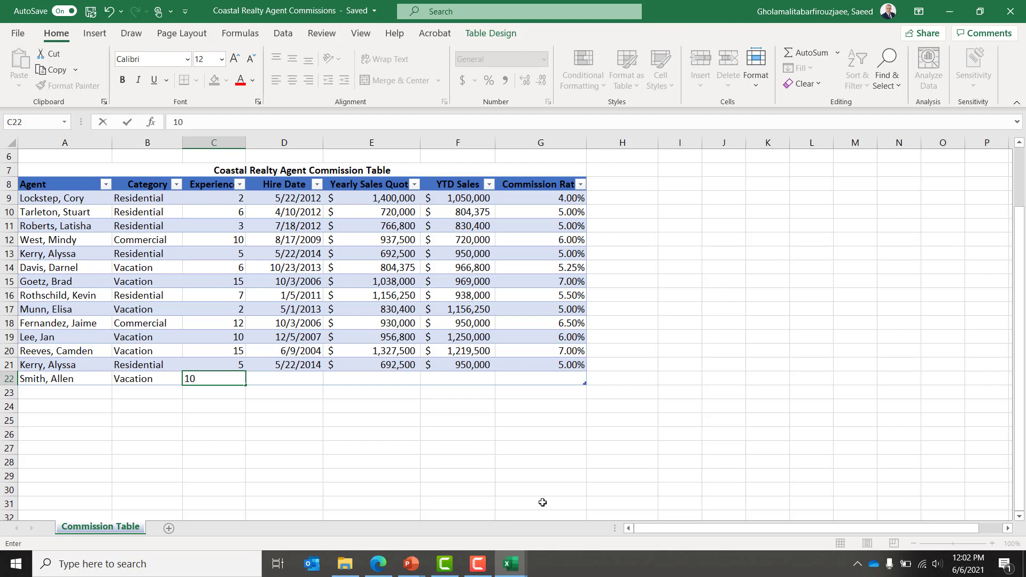
key("Tab")
type("5/22/")
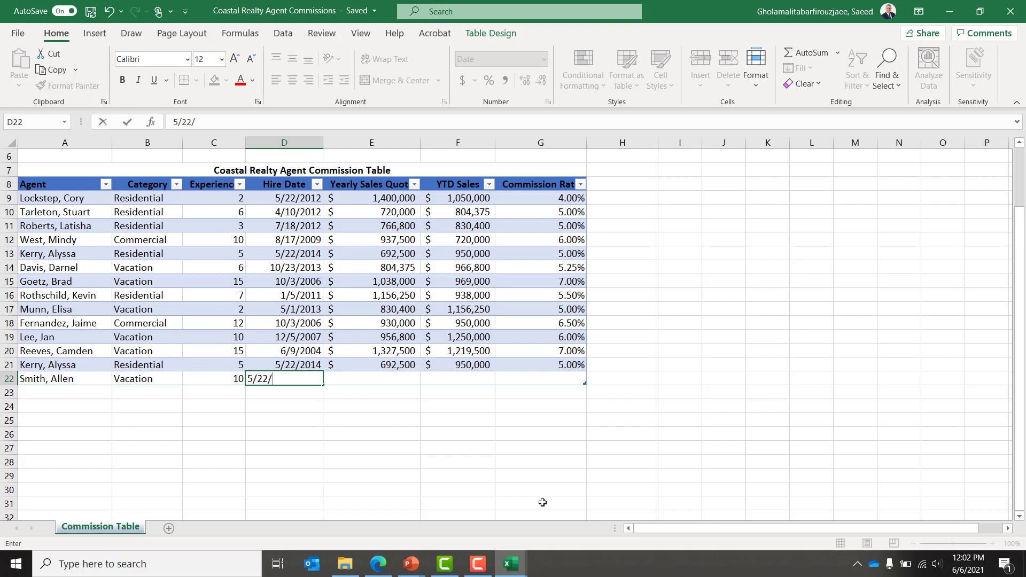
type("2011")
key("Tab")
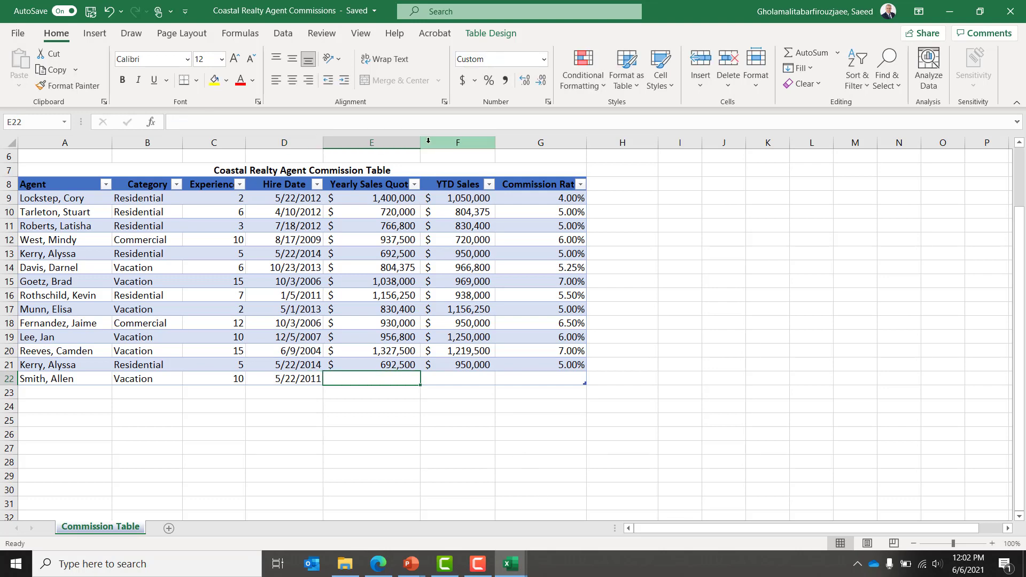
Step: Widen column E and enter quota $500,000, YTD sales $600,000 and commission rate 7.50%
left_click_drag(421, 143, 462, 144)
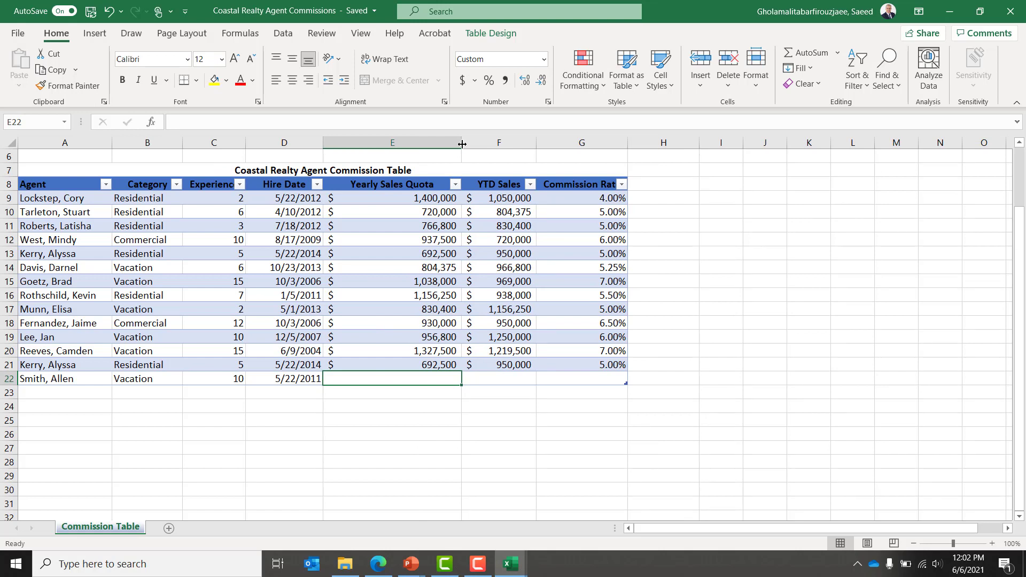
type("500")
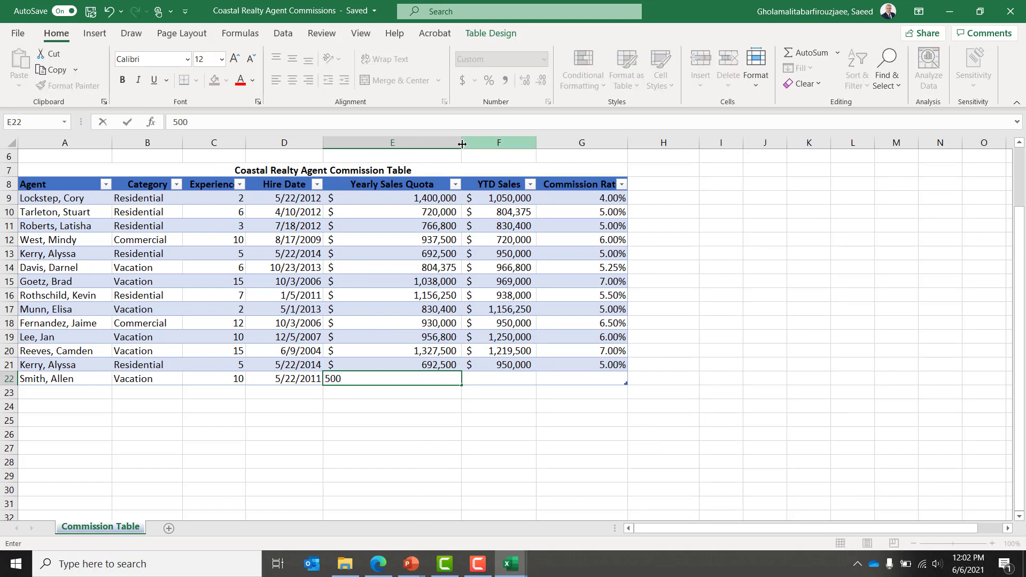
type(",000")
key("Return")
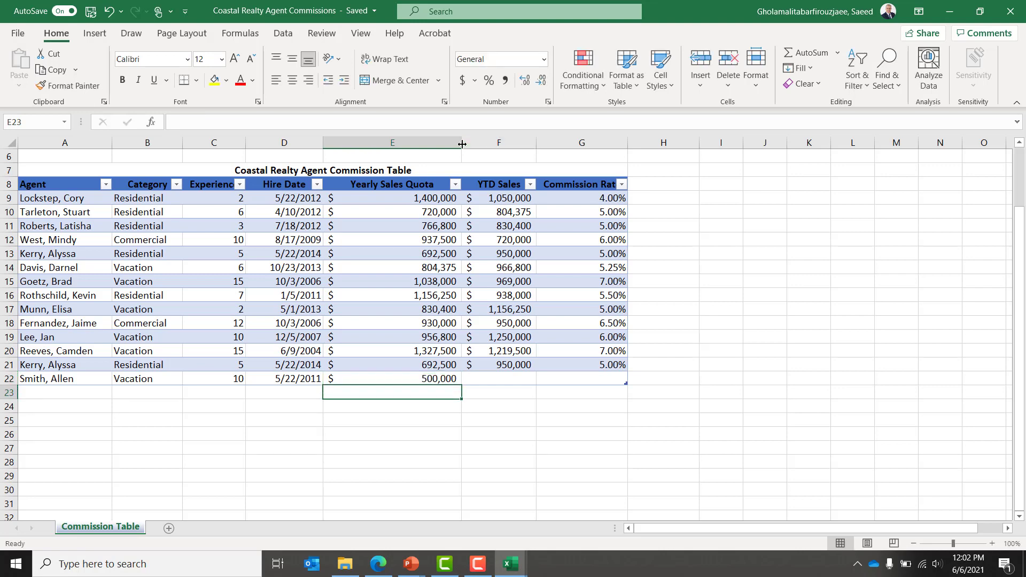
key("Up")
key("Right")
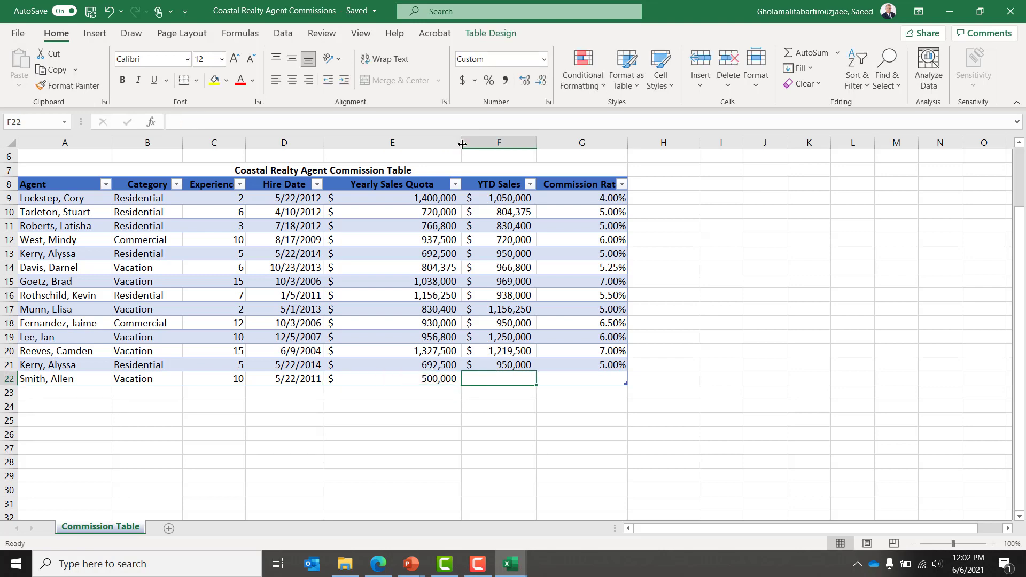
type("6")
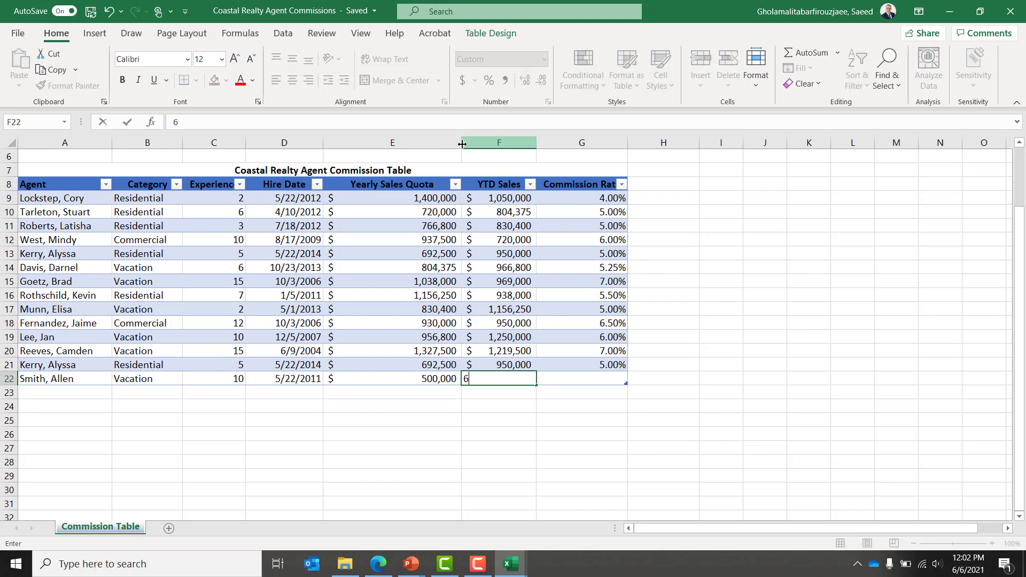
type("00,000000")
key("Return")
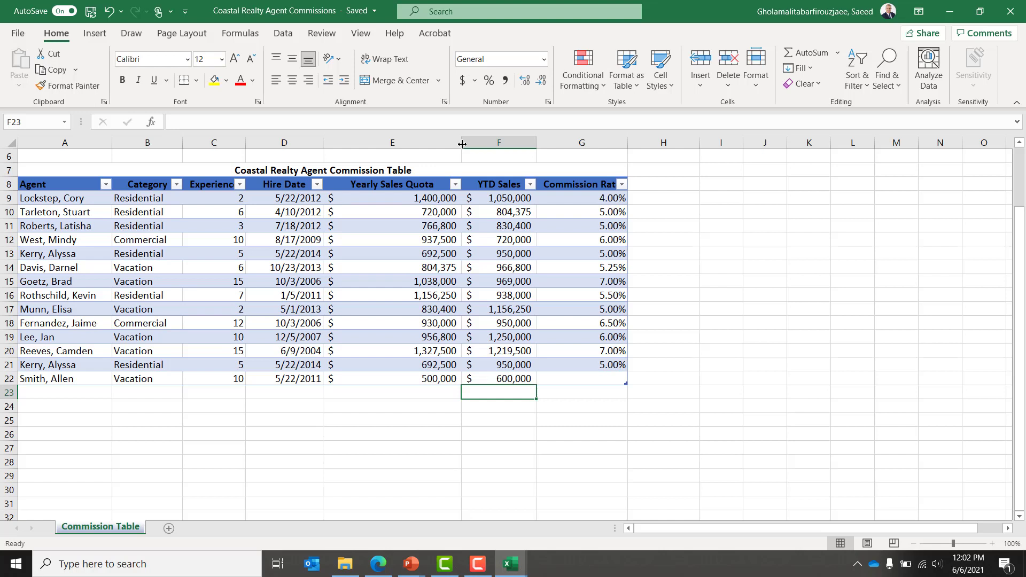
key("Up")
key("Right")
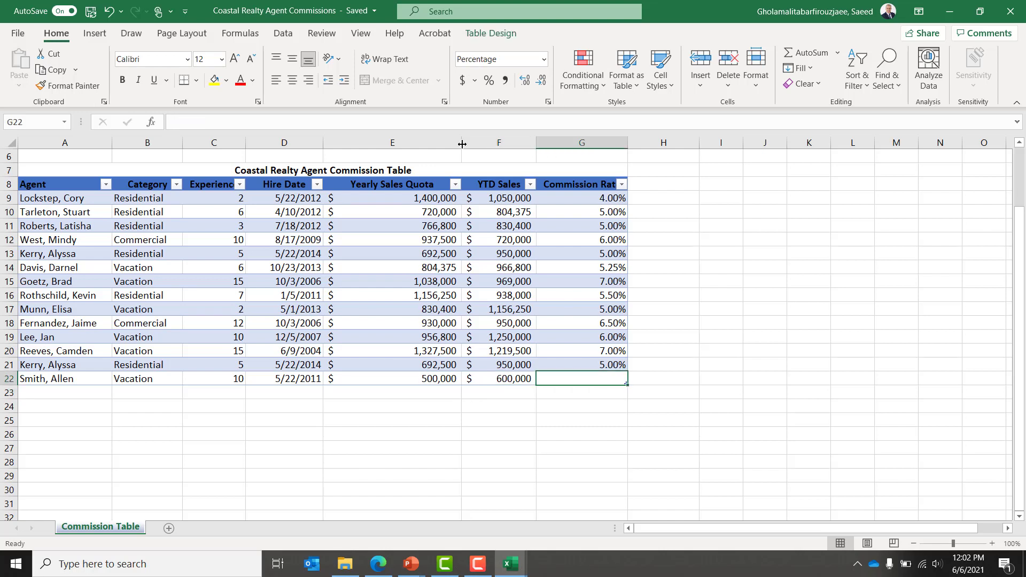
type("7%")
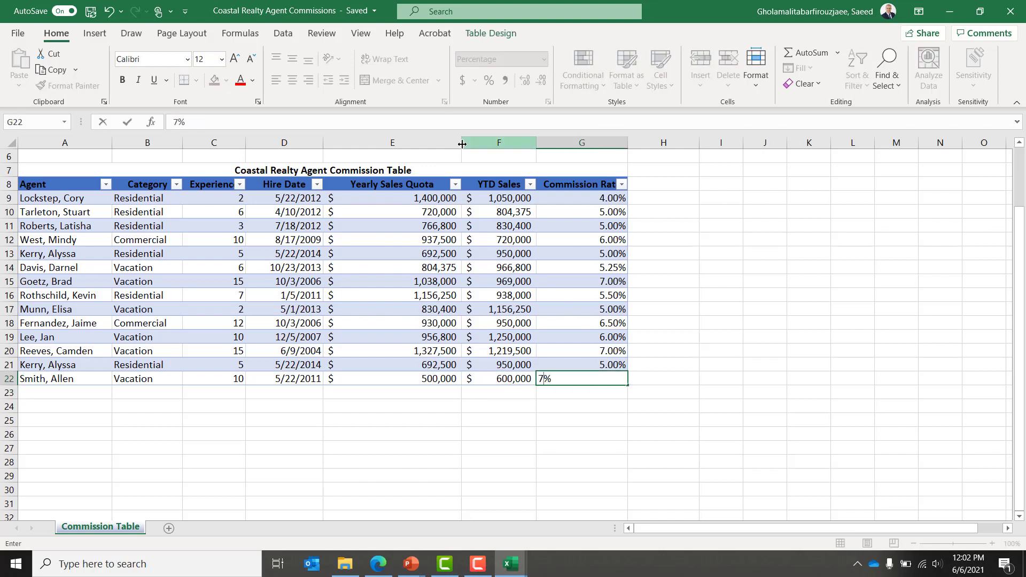
type(".5")
key("Return")
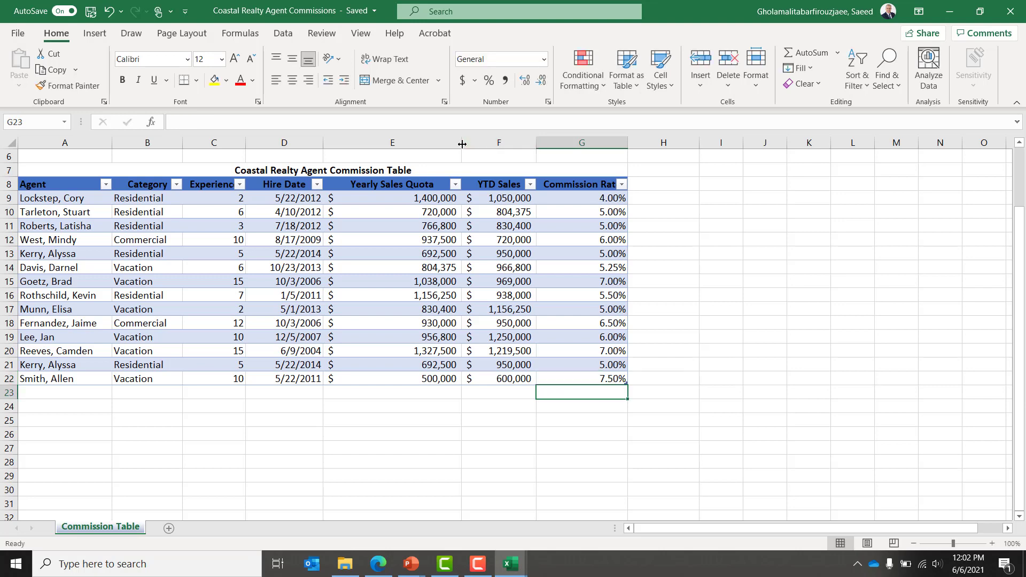
key("Left")
key("Left")
key("Left")
key("Left")
key("Left")
key("Left")
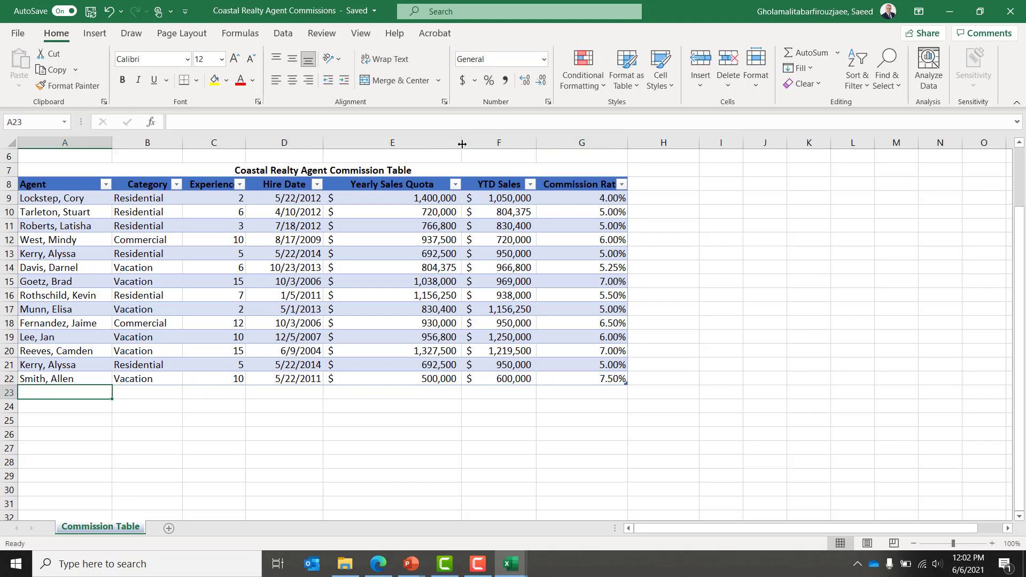
key("Up")
key("Right")
key("Right")
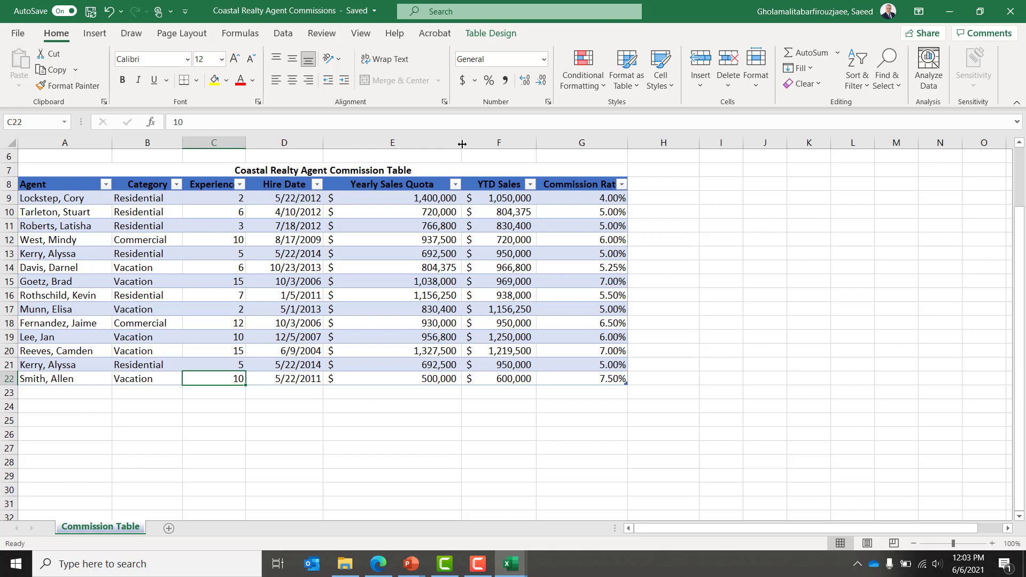
key("Right")
key("Right")
key("Right")
key("Right")
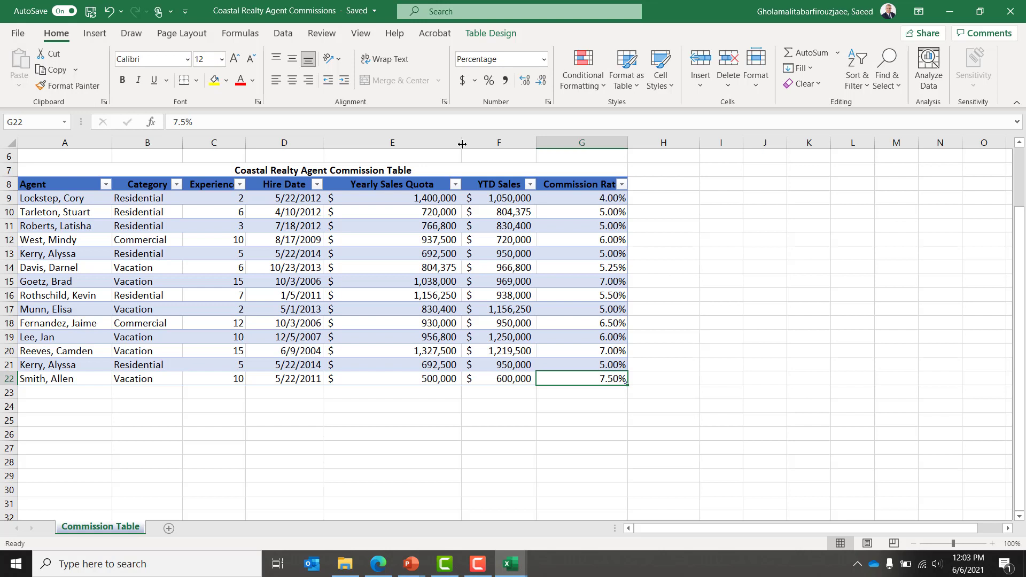
key("Right")
key("Up")
key("Up")
key("Up")
key("Up")
key("Up")
key("Up")
key("Up")
key("Up")
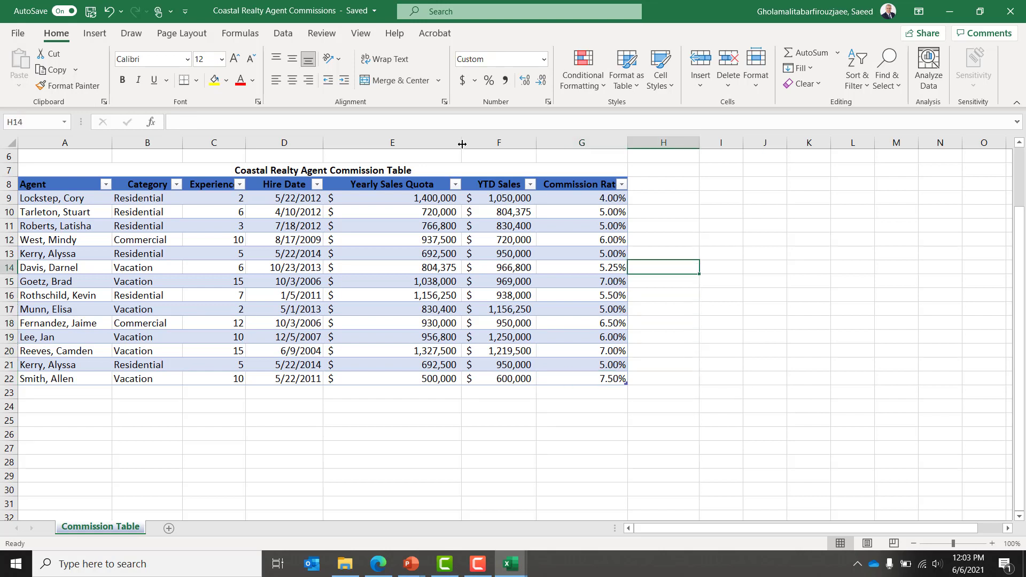
key("Up")
key("Up")
key("Up")
key("Up")
key("Up")
key("Up")
key("Up")
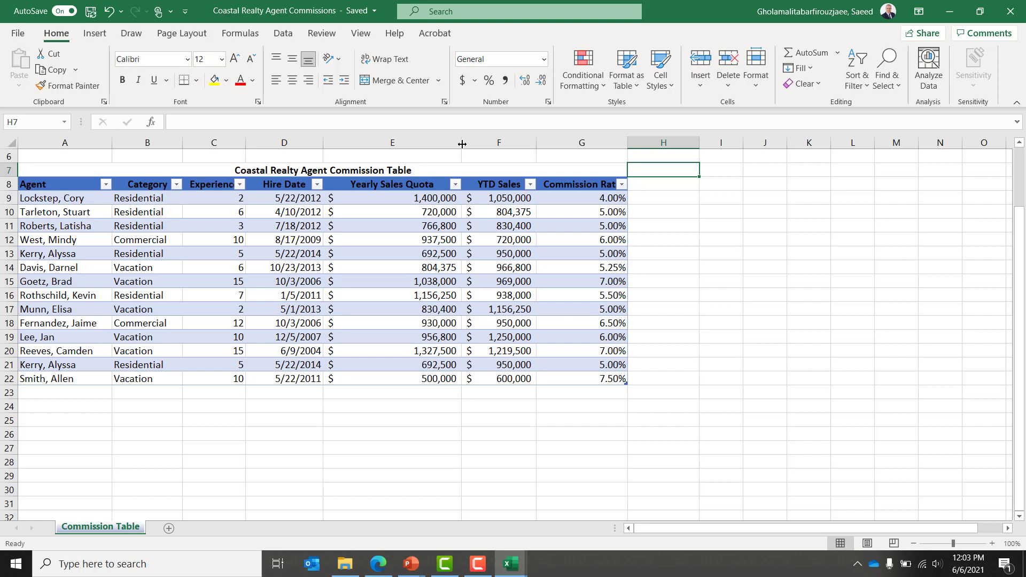
Step: Add table headers 'YTD Commisiona', 'Over/under Quota' and 'Standing' in H8, I8 and J8
key("Down")
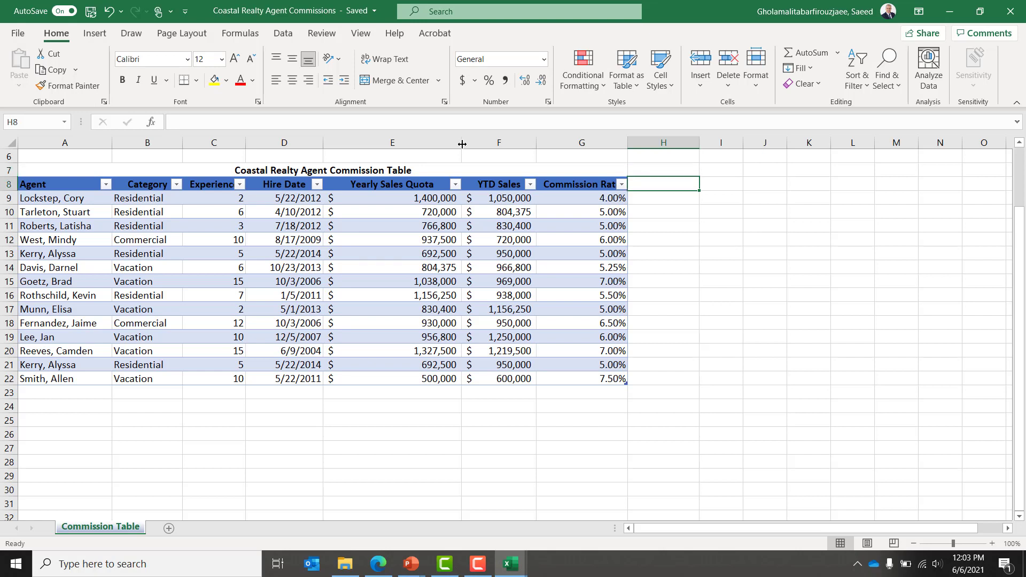
type("YTD")
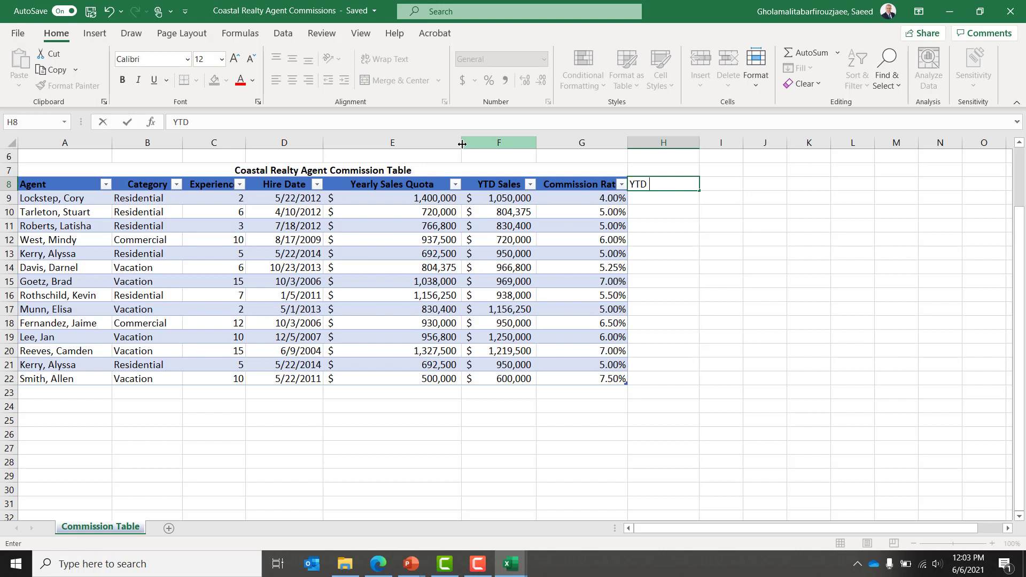
type(" Commisiona")
key("Tab")
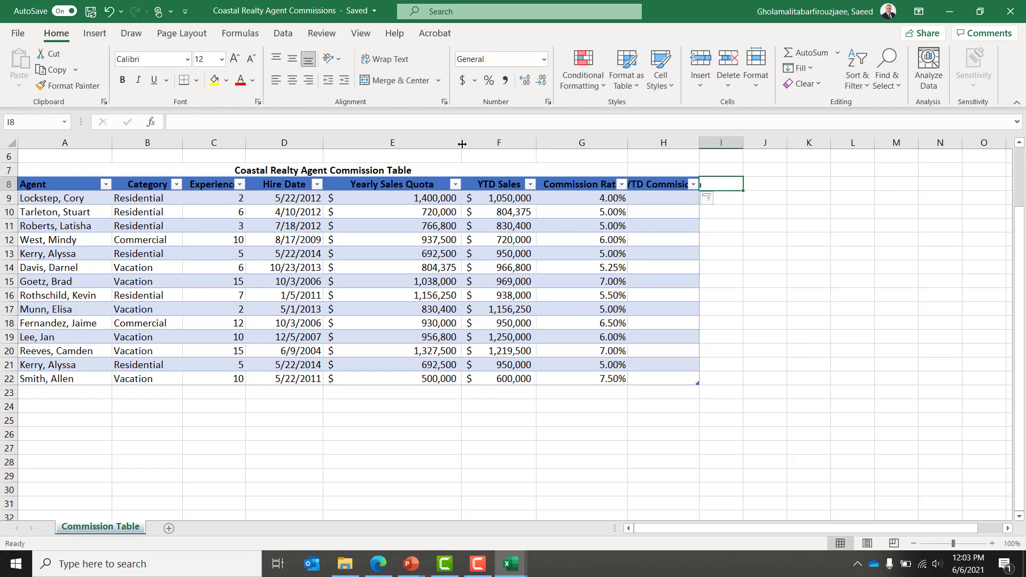
type("Over")
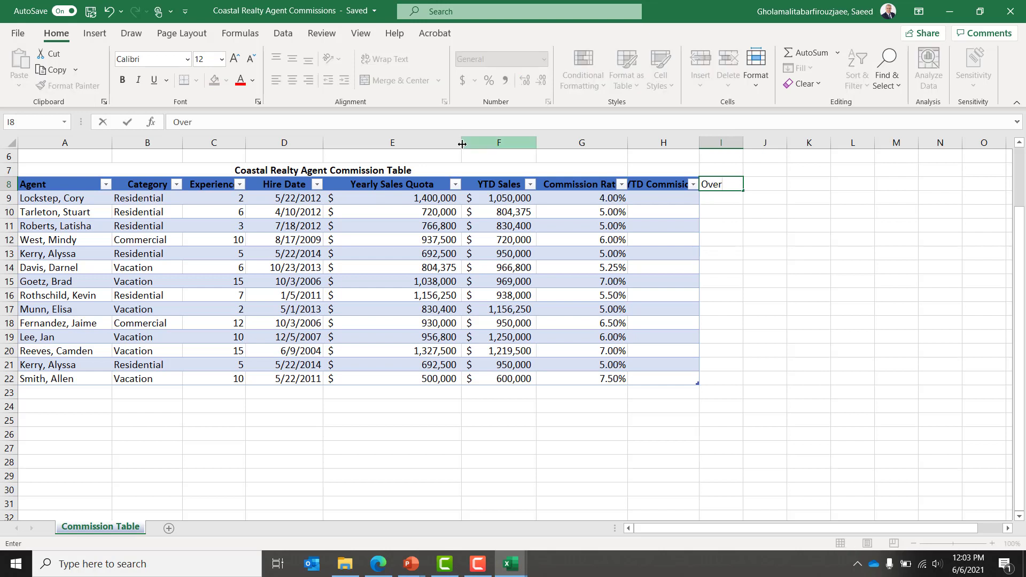
type("/under Quota")
key("Return")
key("Up")
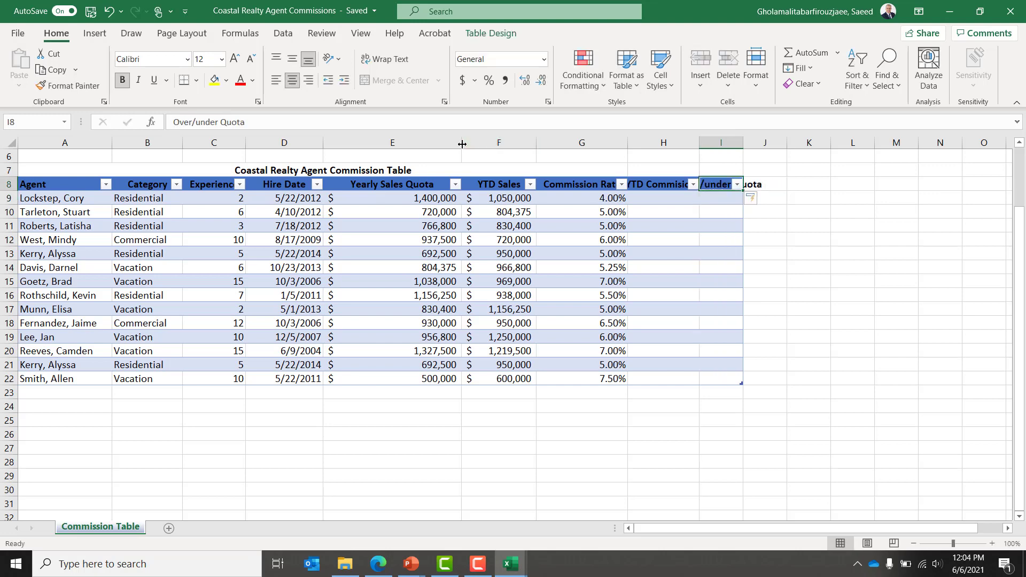
key("Right")
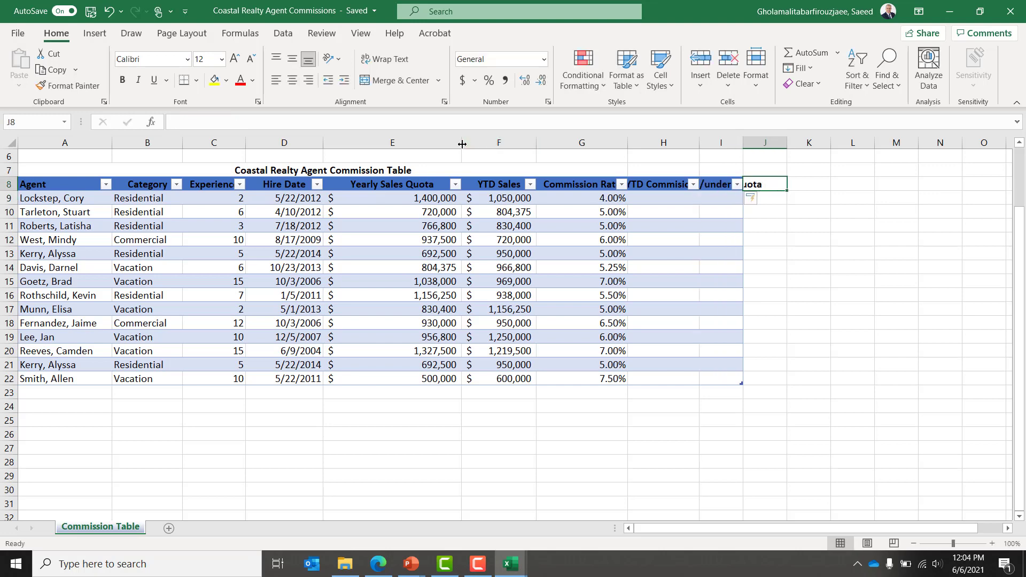
type("Standing")
key("Return")
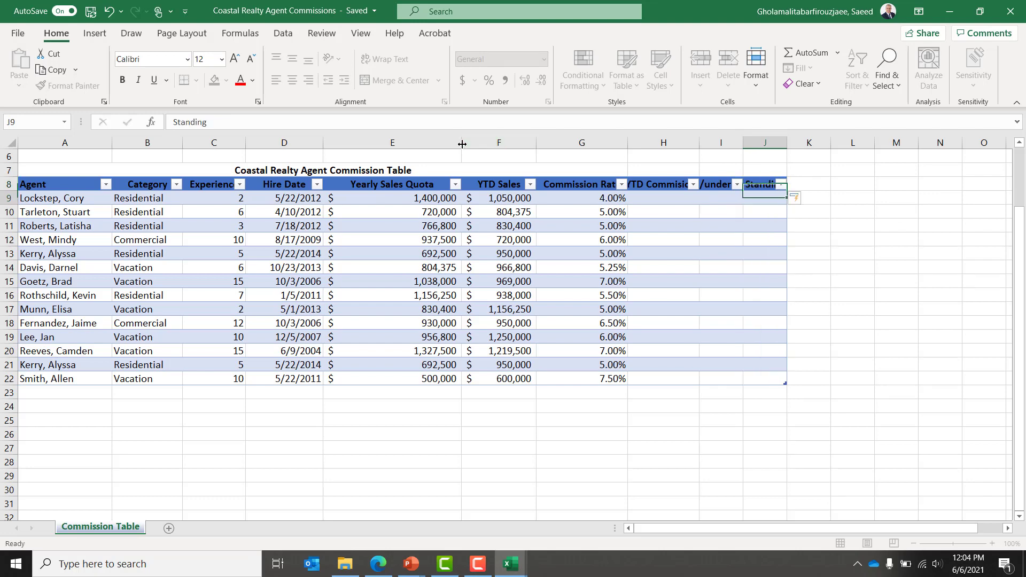
key("Up")
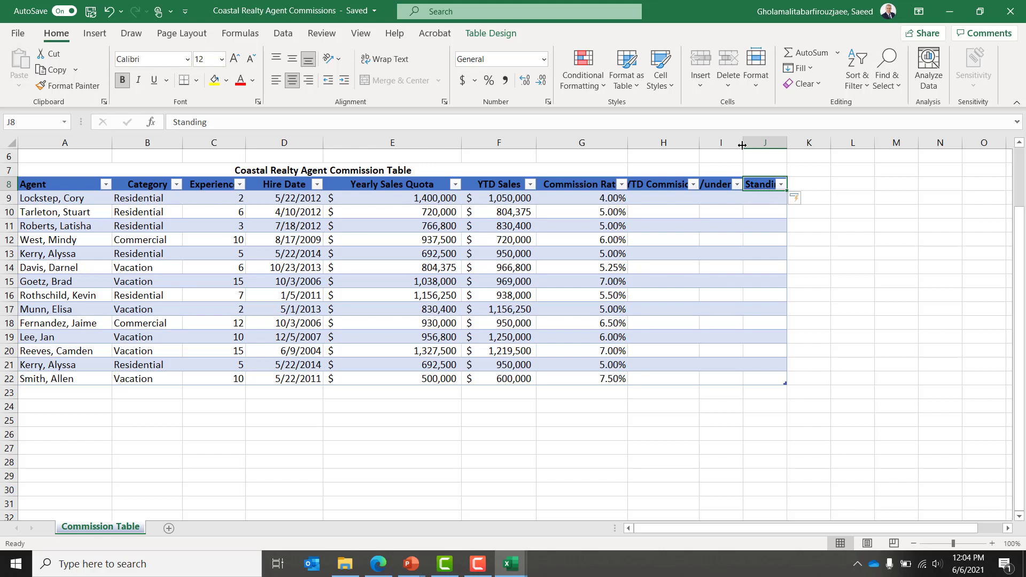
Step: Widen columns I and J so the Over/under Quota and Standing headers show fully
left_click_drag(742, 145, 798, 145)
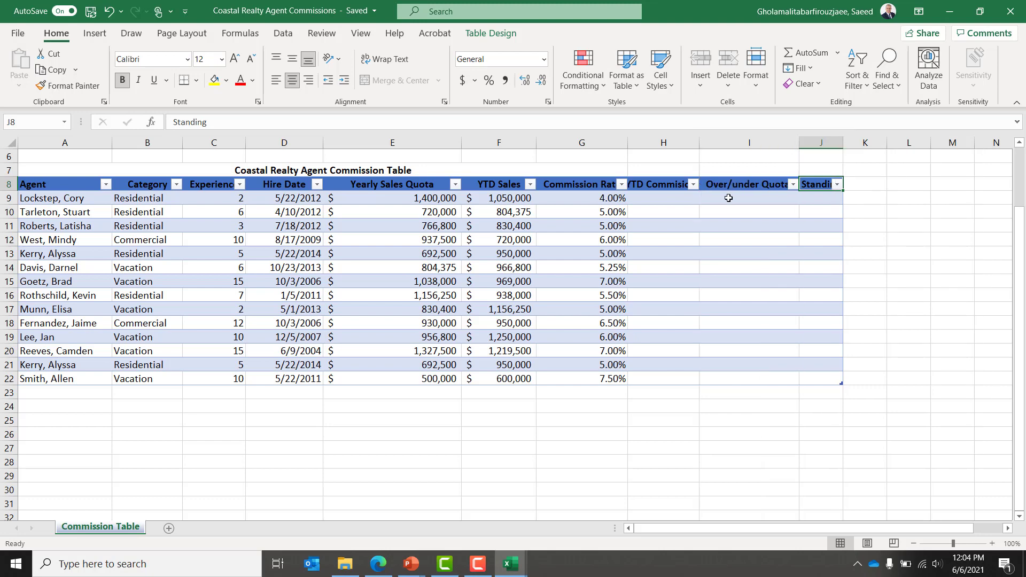
left_click(753, 189)
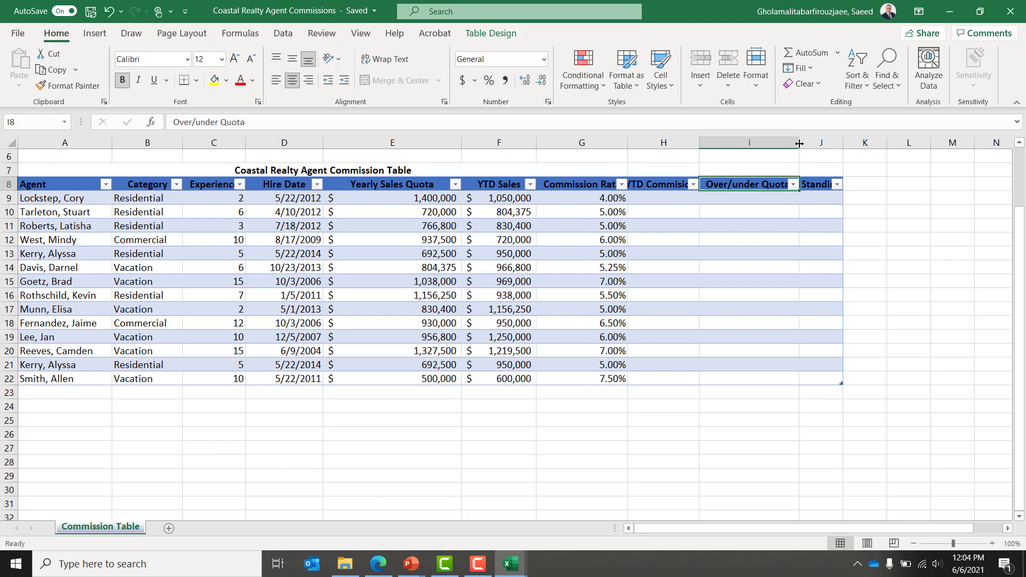
left_click_drag(799, 143, 882, 143)
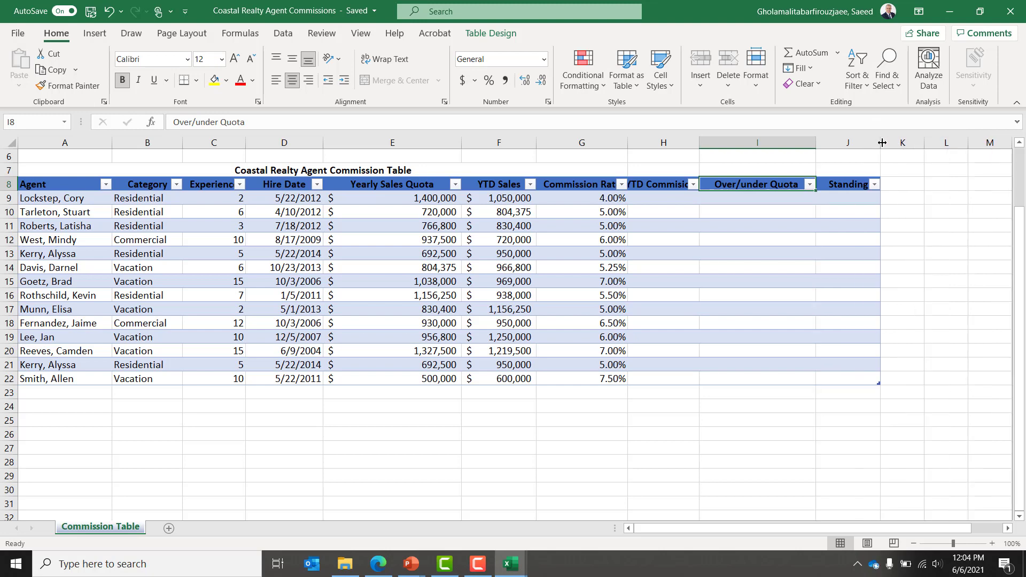
left_click(843, 206)
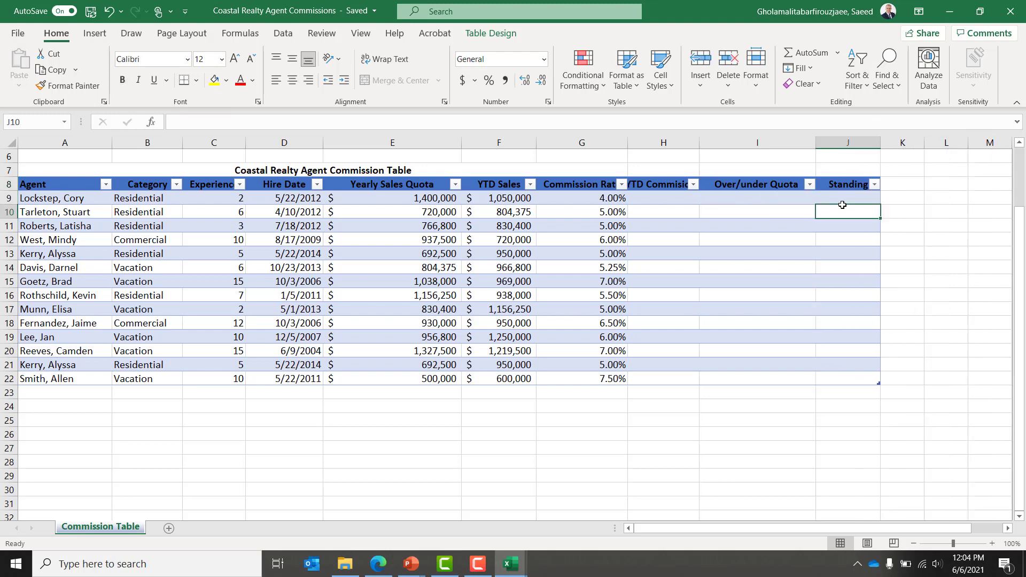
Step: Move through the new columns back to the YTD Commisiona header in H8
key("Up")
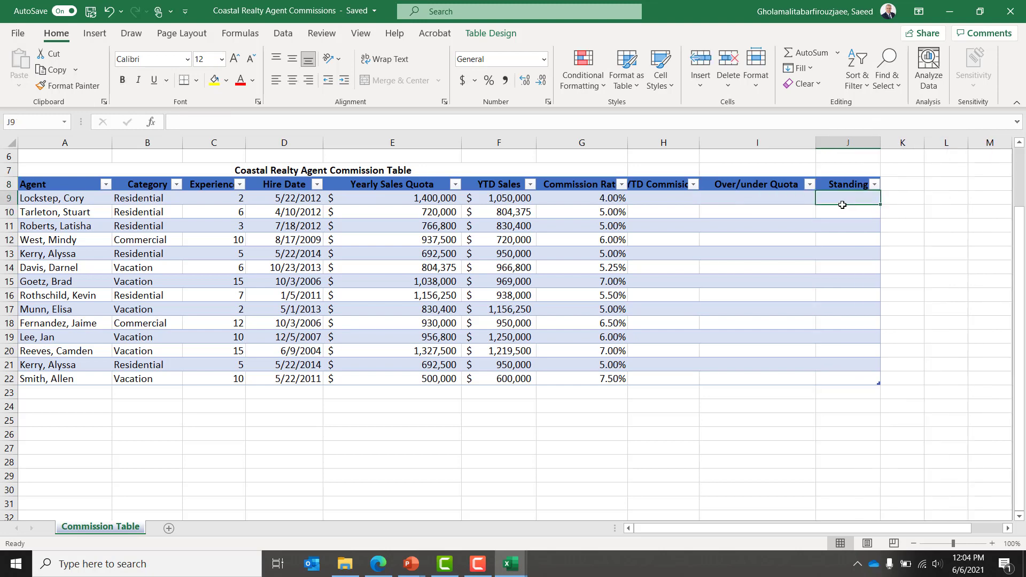
key("Left")
key("Down")
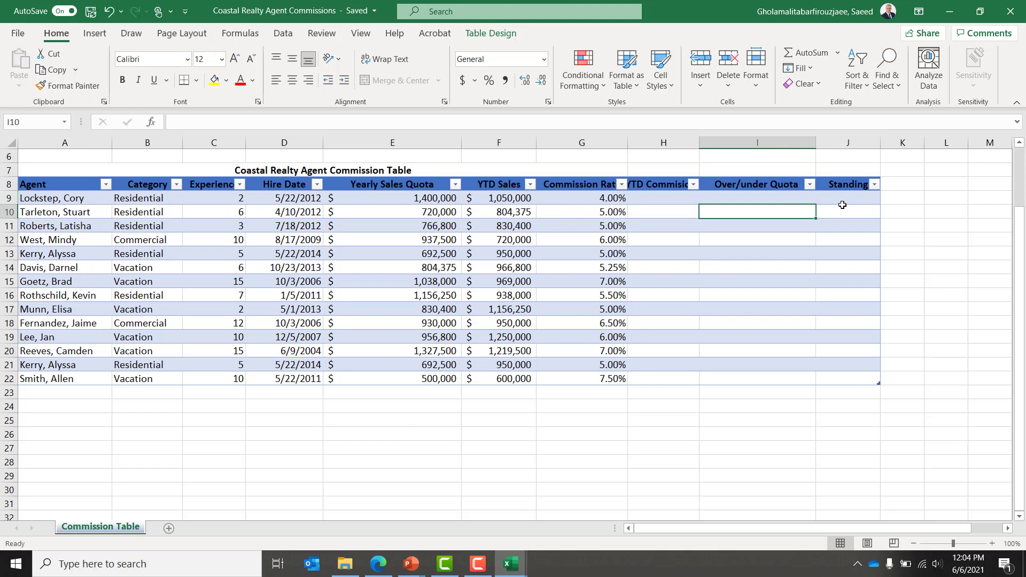
key("Left")
key("Left")
key("Left")
key("Left")
key("Left")
key("Left")
key("Left")
key("Left")
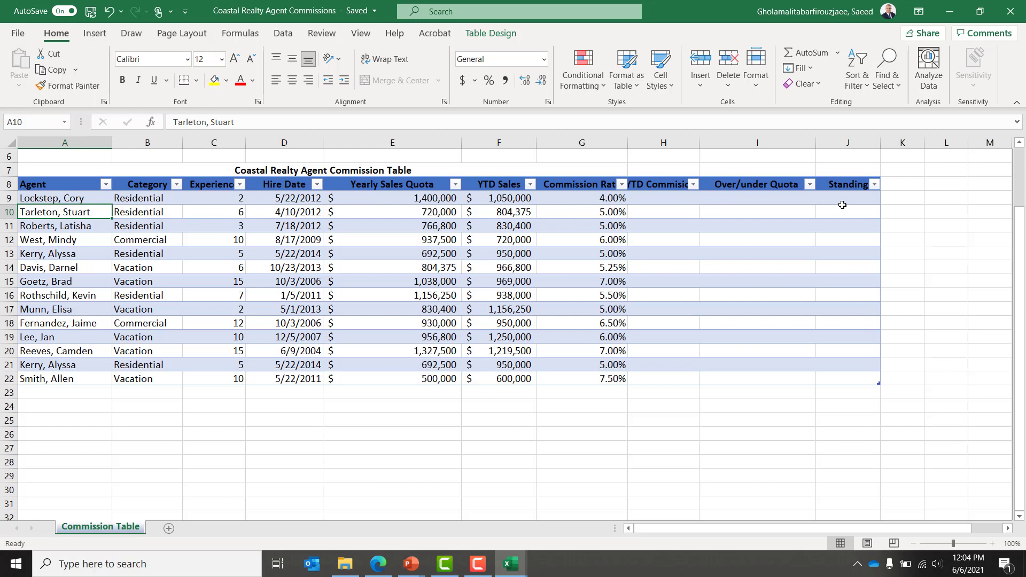
key("Right")
key("Right")
key("Right")
key("Right")
key("Right")
key("Right")
key("Right")
key("Right")
key("Right")
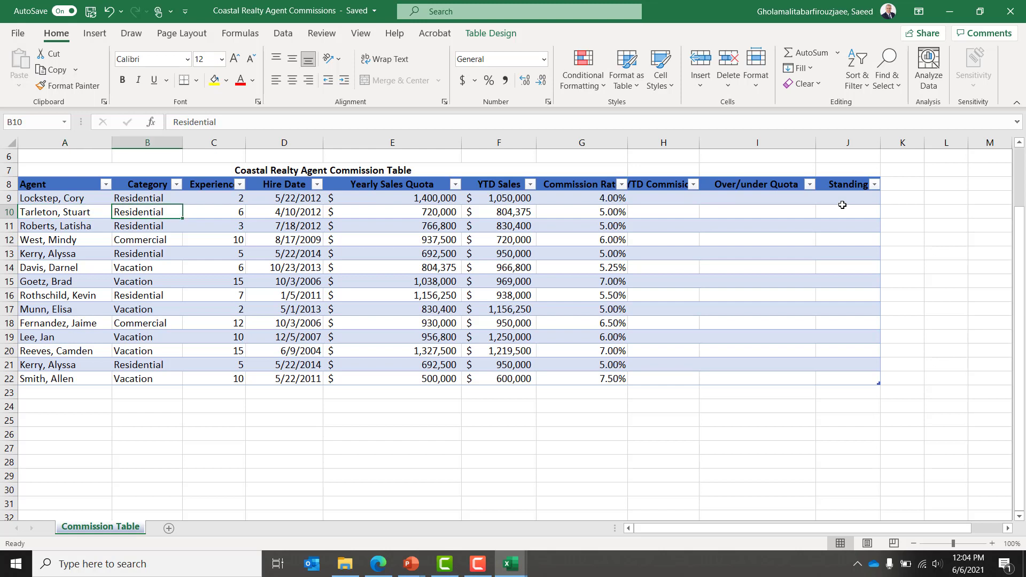
key("Left")
key("Left")
key("Up")
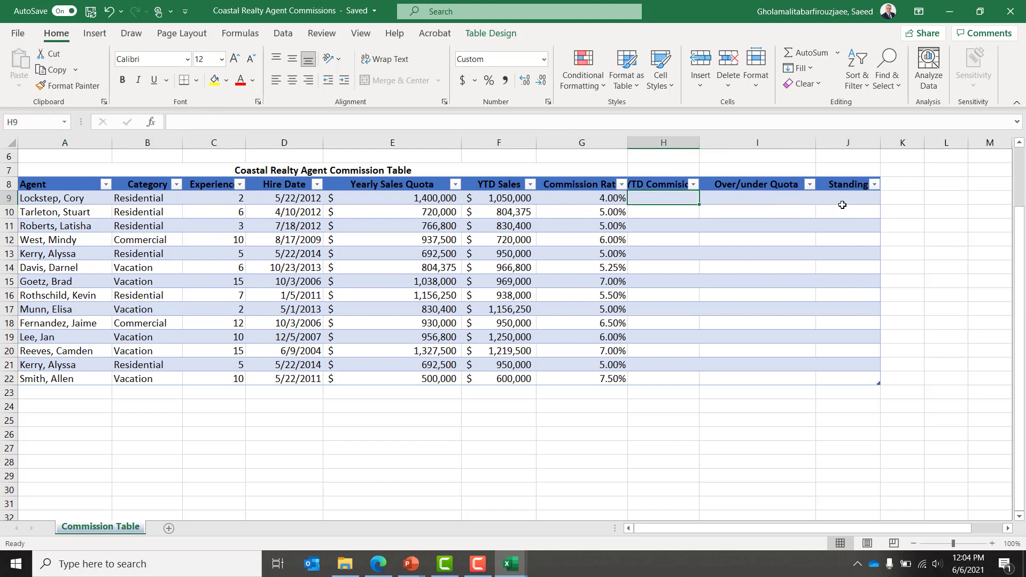
key("Up")
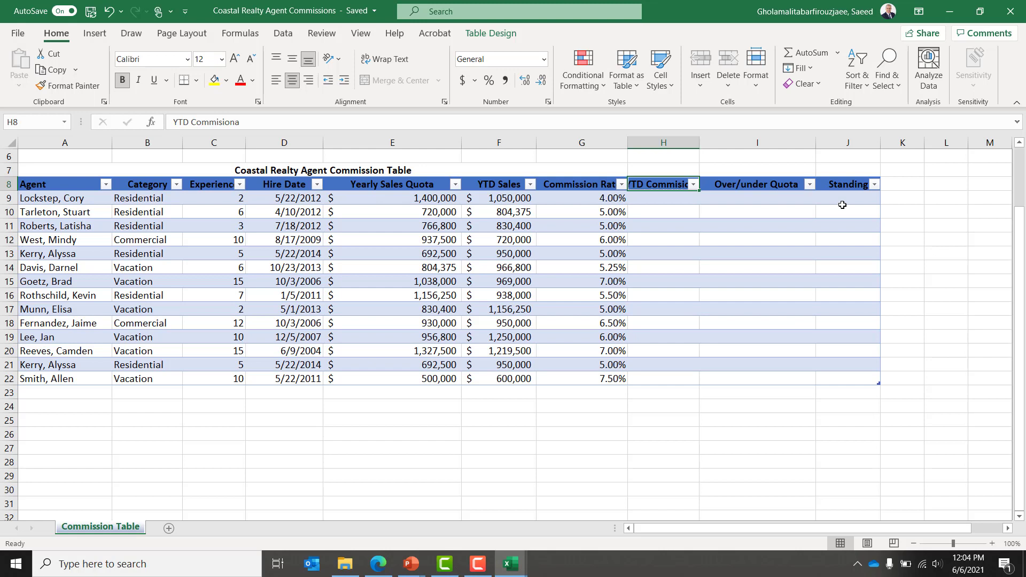
key("shift+Down")
key("shift+Down")
key("shift+Down")
key("shift+Down")
key("shift+Down")
key("shift+Down")
key("shift+Down")
key("shift+Down")
key("shift+Down")
key("shift+Down")
key("shift+Down")
key("shift+Down")
key("shift+Down")
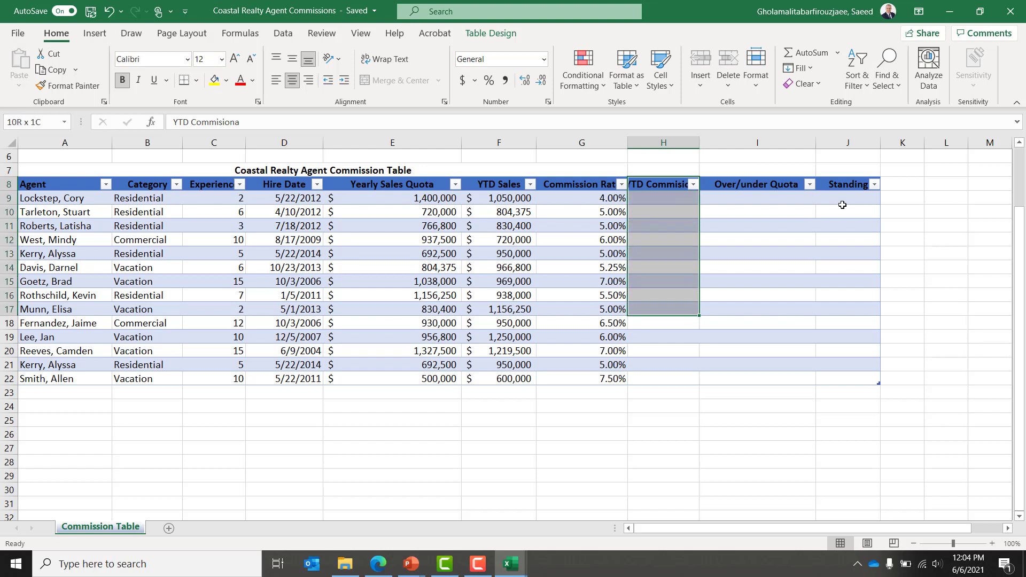
key("shift+Down")
key("shift+Down")
key("shift+Up")
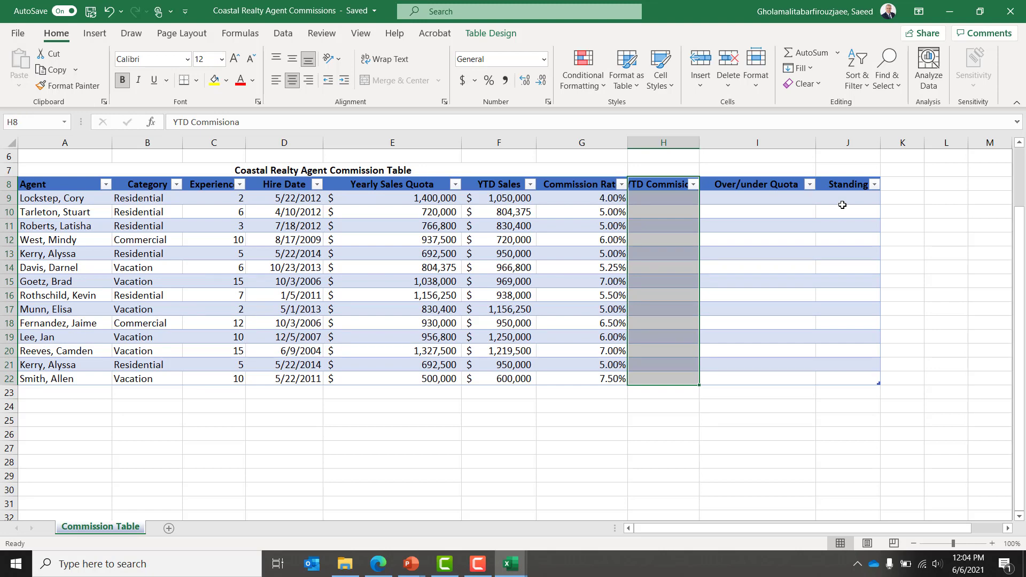
key("Right")
key("Down")
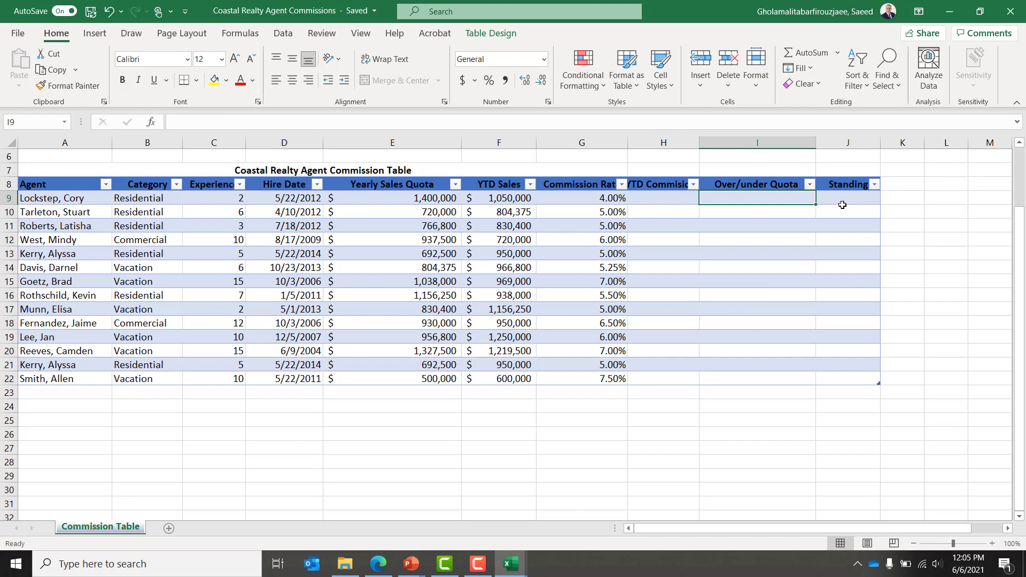
key("Left")
key("Left")
key("Left")
key("Left")
key("Left")
key("Left")
key("Left")
key("Left")
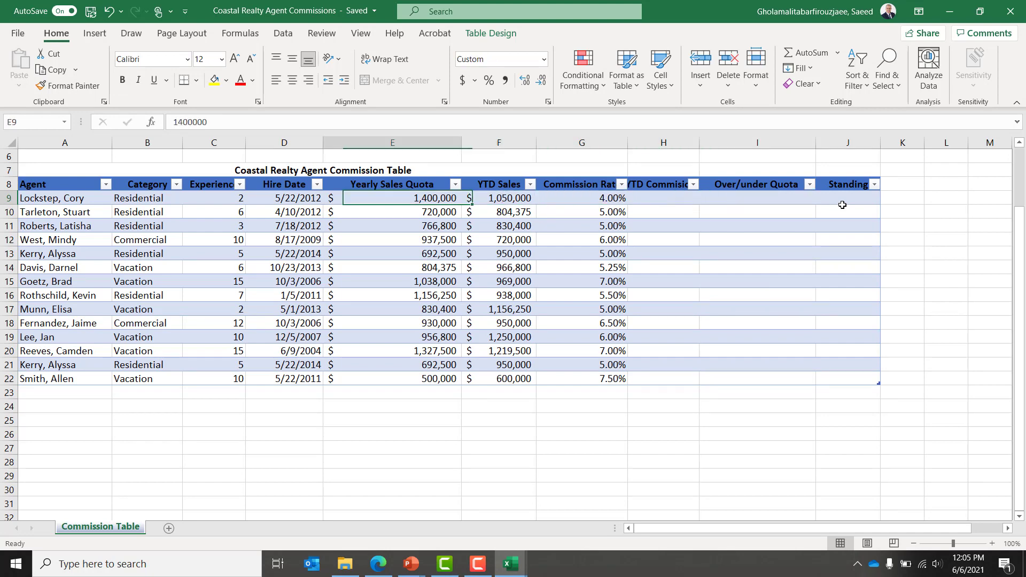
key("Up")
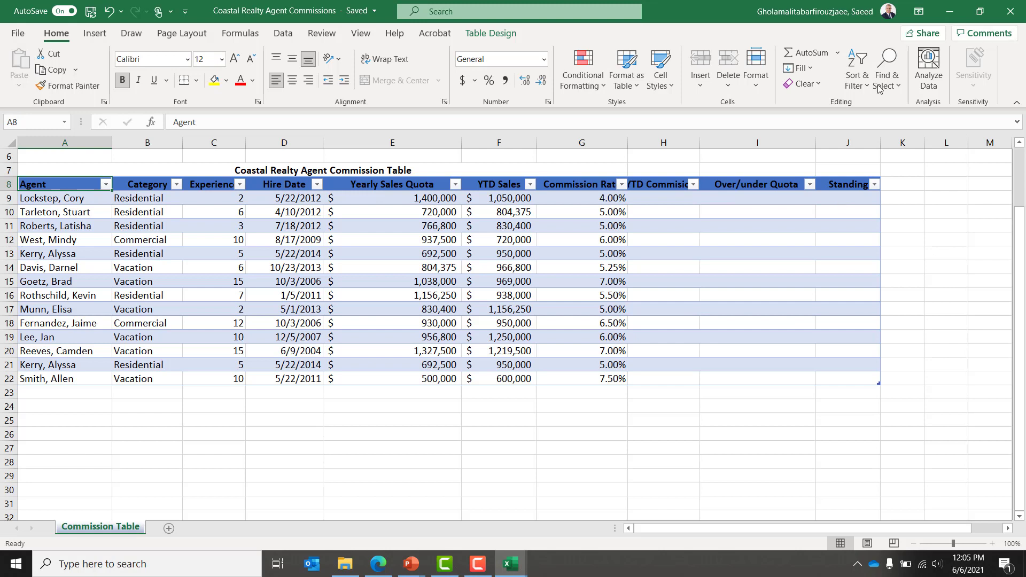
Step: Replace Table1 with 'Commissions' in the Table Design tab's Table Name box
left_click(479, 38)
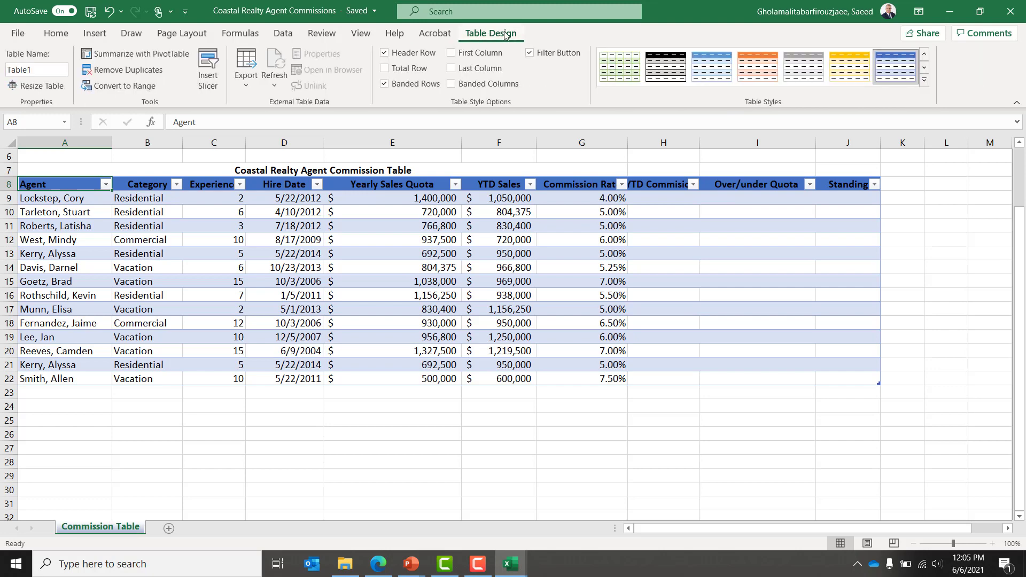
left_click(37, 71)
key("BackSpace")
key("BackSpace")
key("BackSpace")
key("BackSpace")
key("BackSpace")
key("BackSpace")
type("Commissions")
key("Return")
left_click(173, 335)
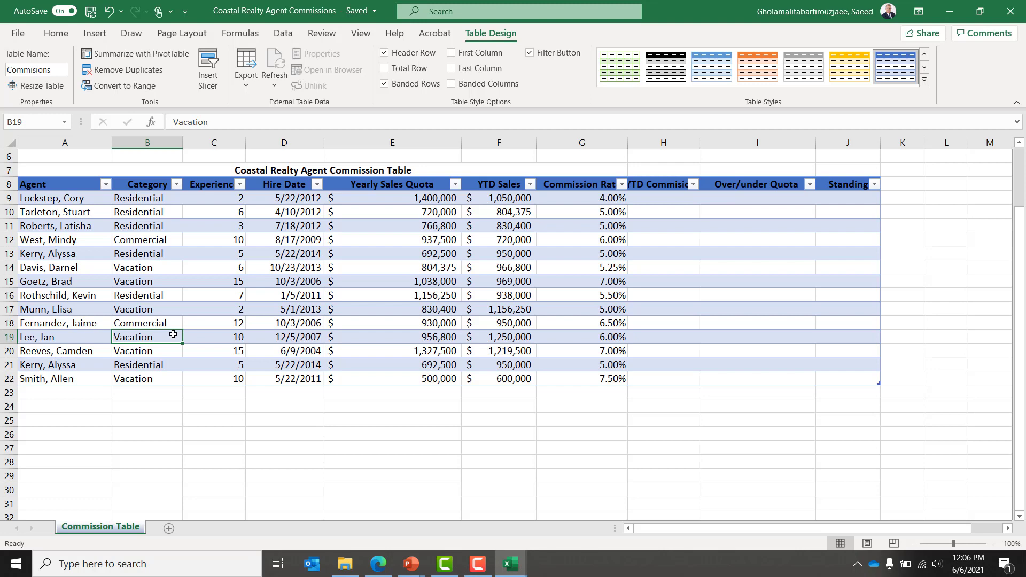
key("Up")
key("Up")
key("Up")
key("Up")
key("Up")
key("Up")
key("Up")
key("Up")
key("Up")
key("Up")
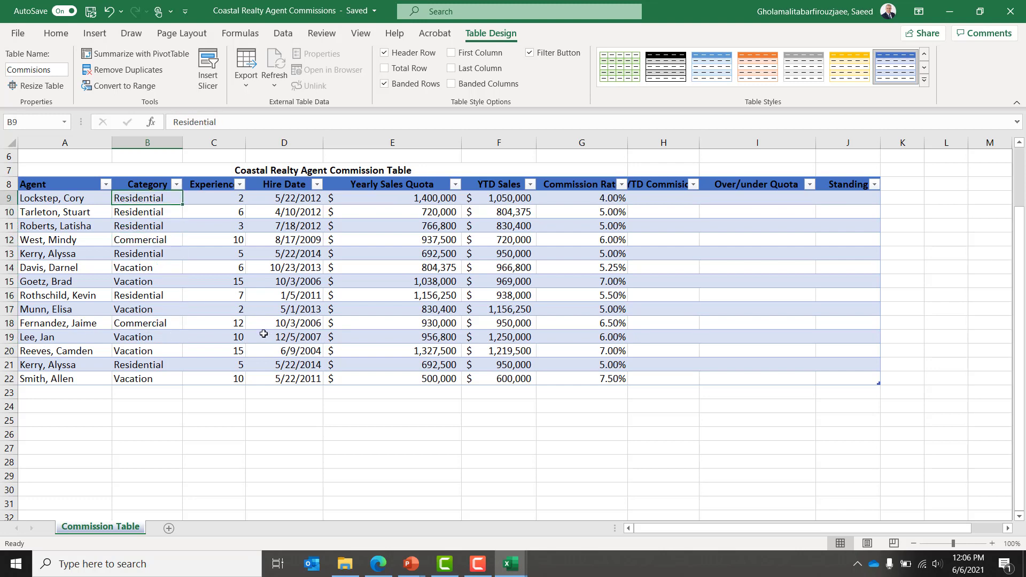
key("Left")
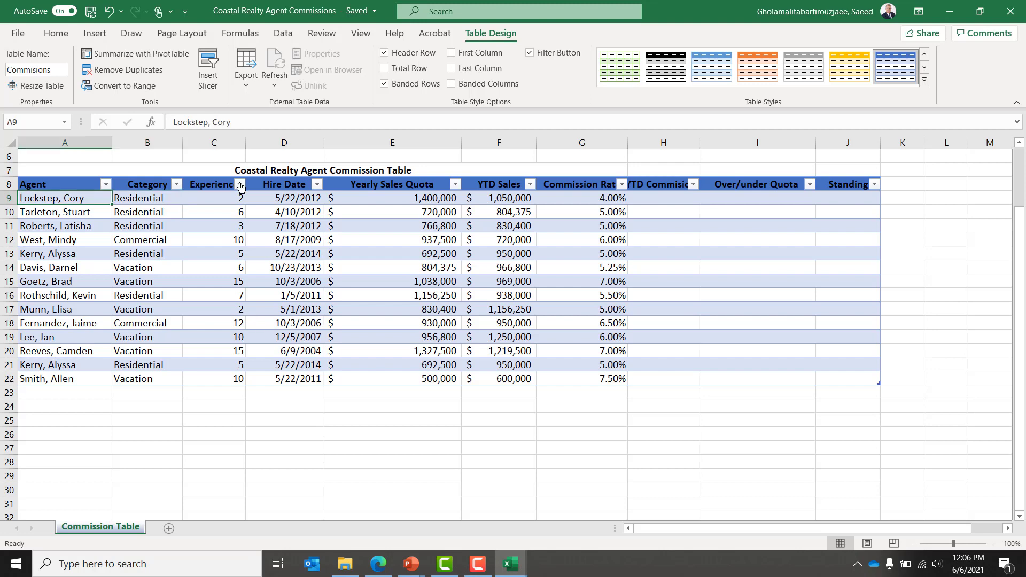
left_click(143, 73)
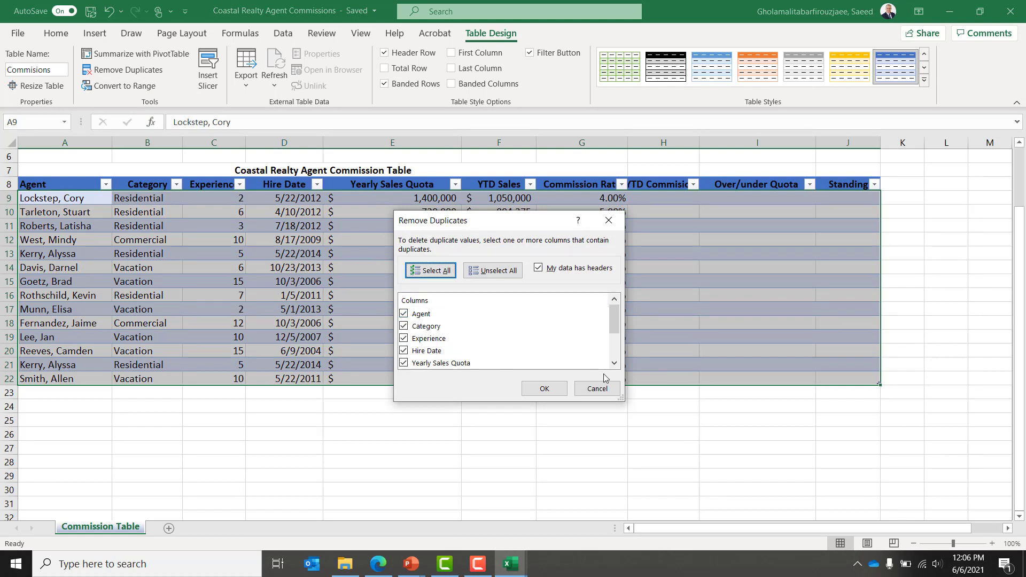
left_click(616, 355)
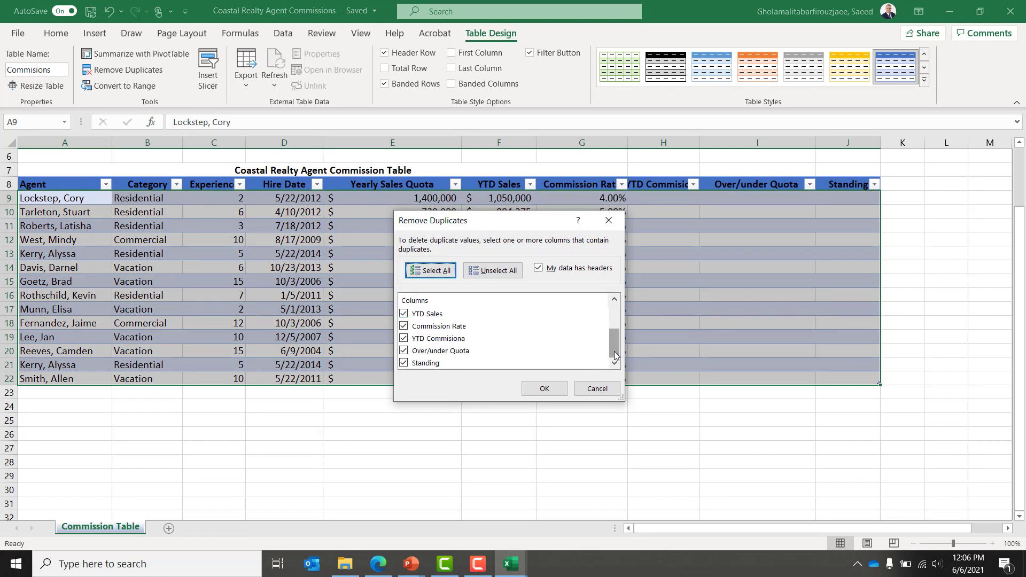
left_click(597, 388)
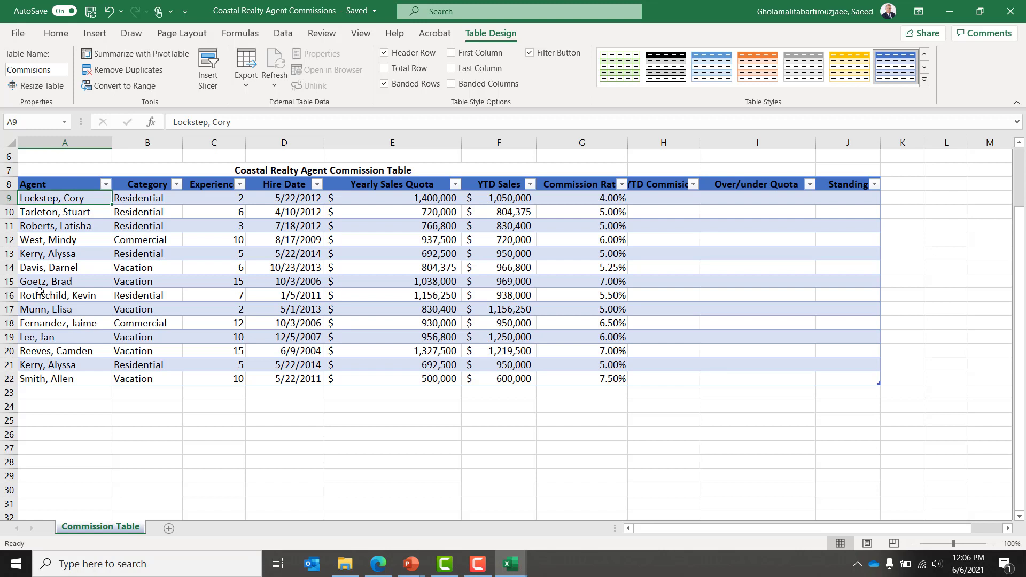
left_click(40, 212)
key("Down")
key("Down")
key("Down")
key("Down")
key("Down")
key("Down")
key("Down")
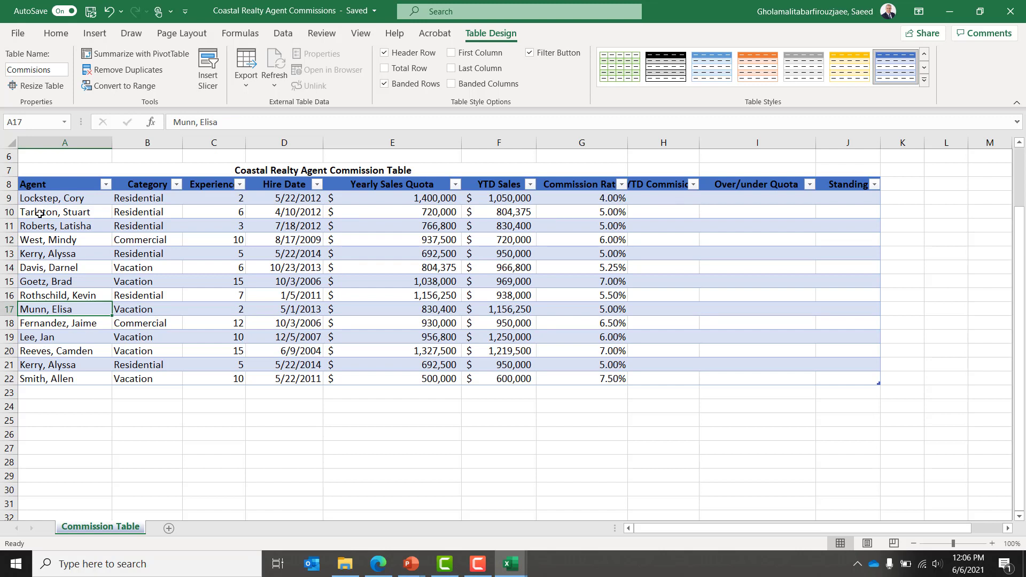
key("Up")
key("Up")
key("Up")
key("Up")
key("shift+Right")
key("shift+Right")
key("shift+Right")
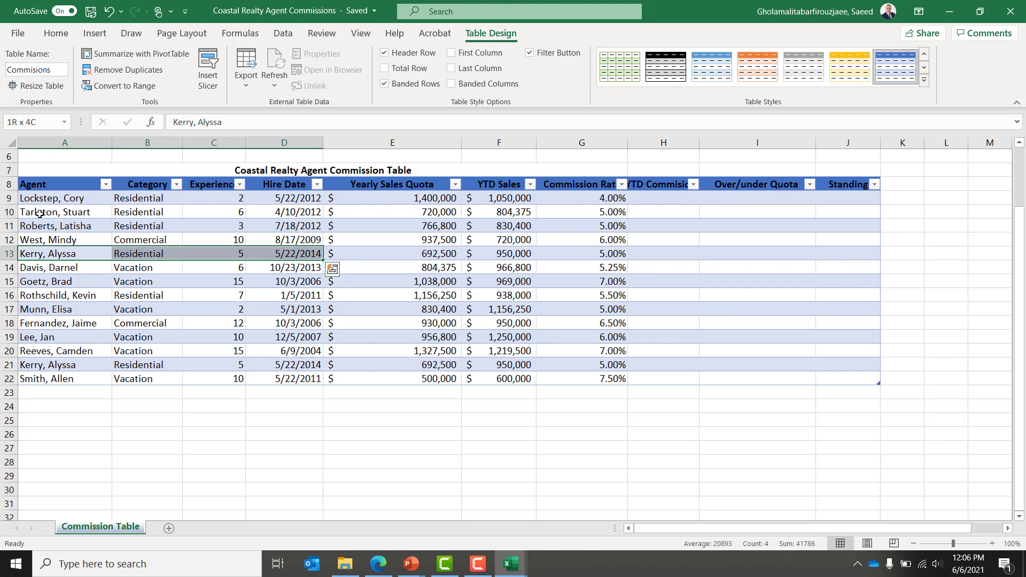
key("shift+Right")
key("shift+Right")
key("shift+Right")
key("shift+Right")
key("shift+Right")
key("shift+Right")
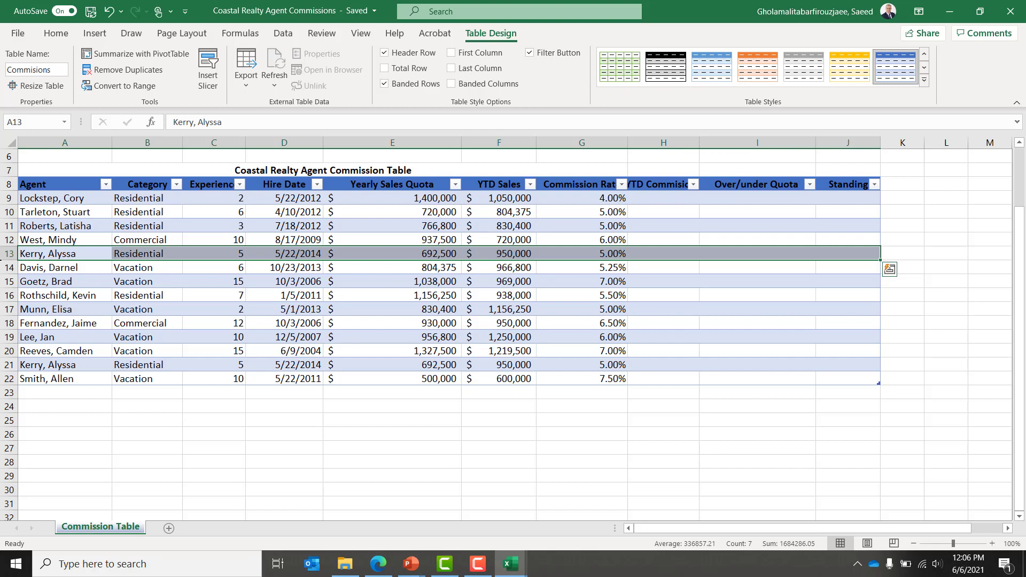
left_click(22, 365)
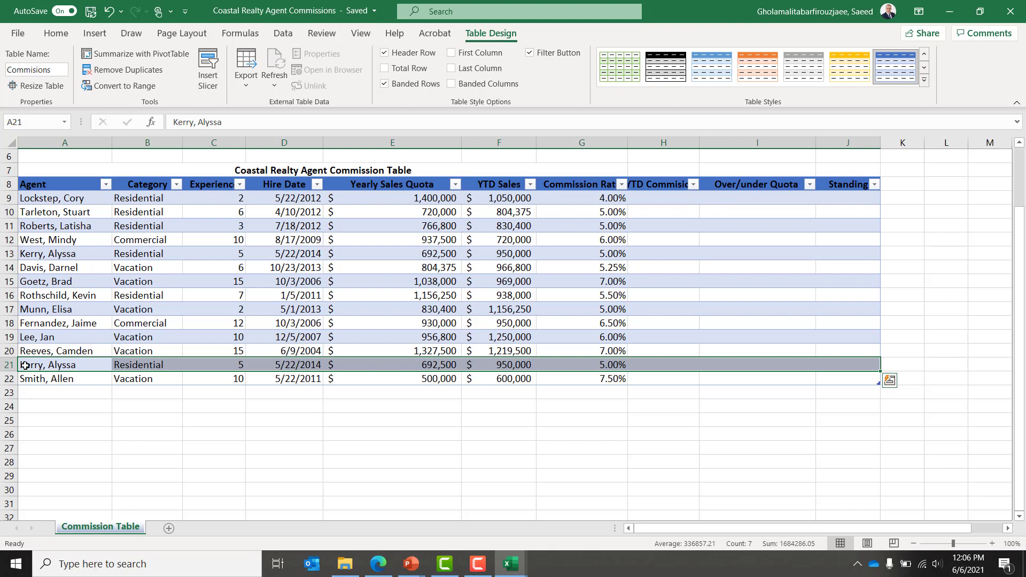
Step: Run Remove Duplicates on the Commisions table with all columns checked, then confirm the result message
left_click(113, 70)
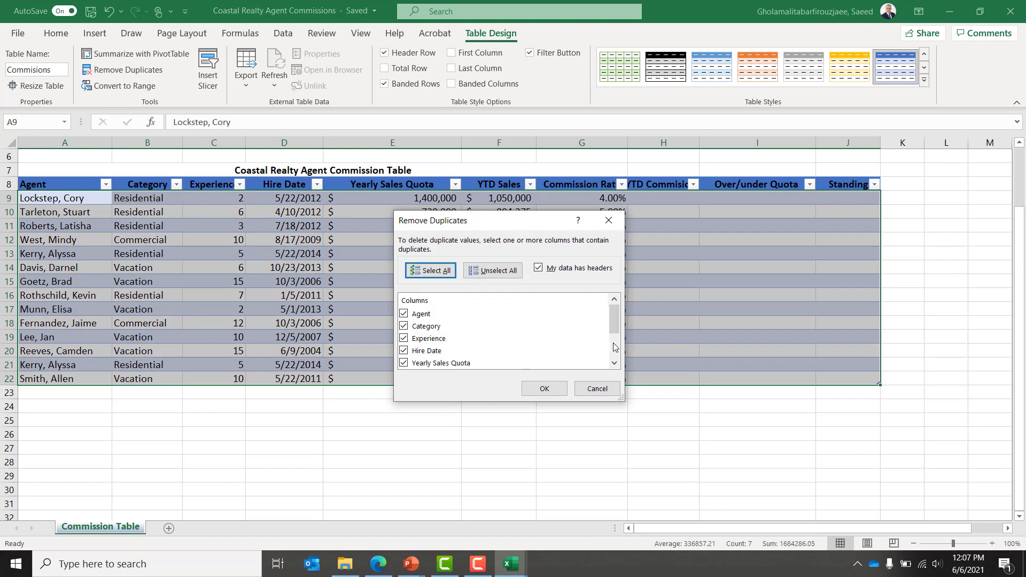
scroll(615, 362, "down", 2)
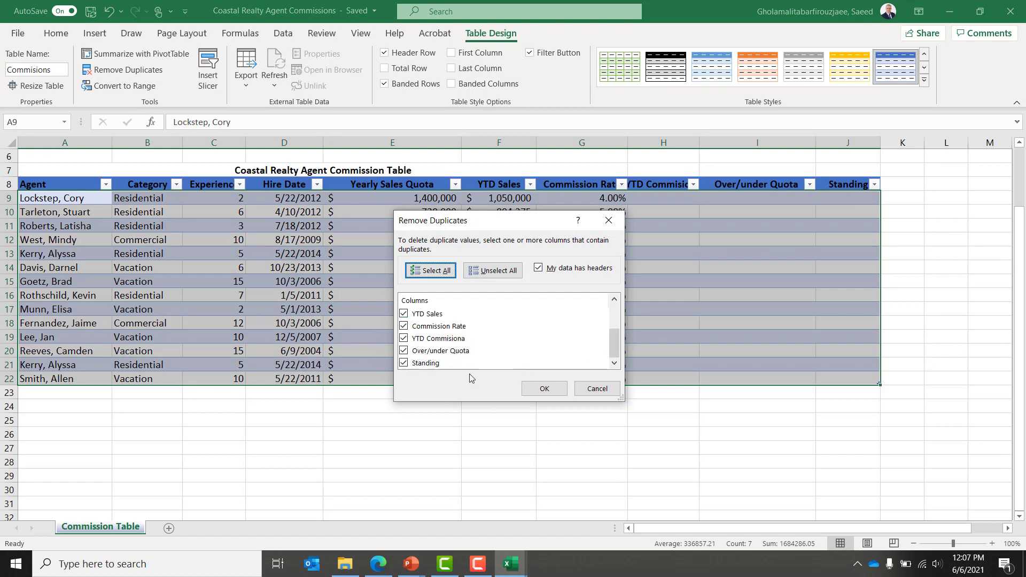
left_click(541, 389)
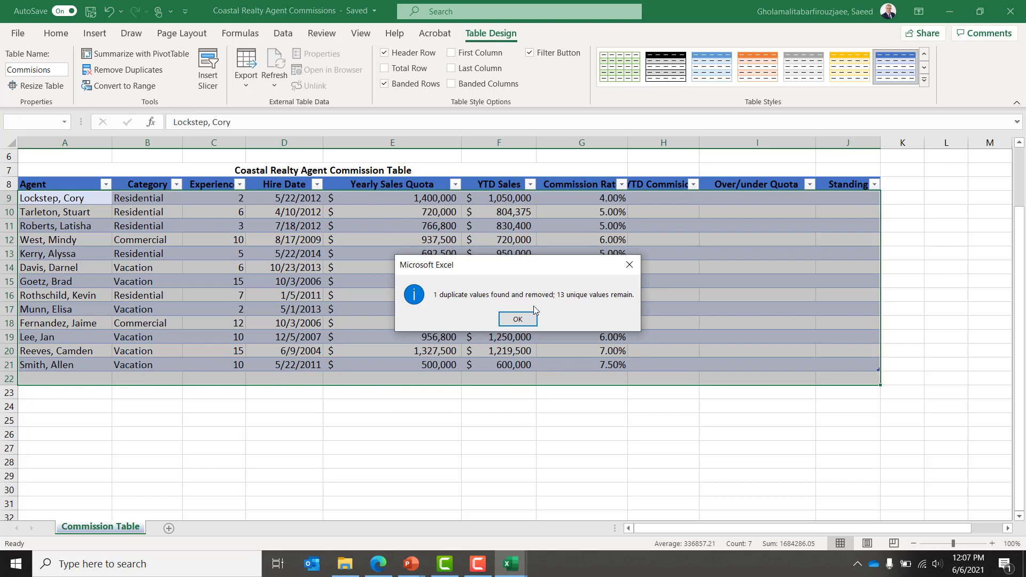
left_click(517, 319)
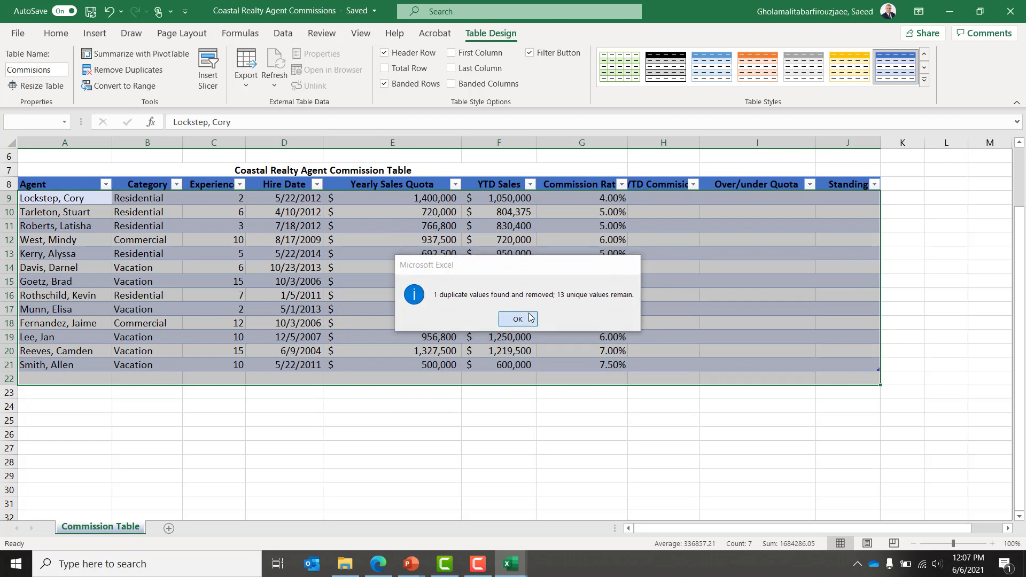
left_click(56, 382)
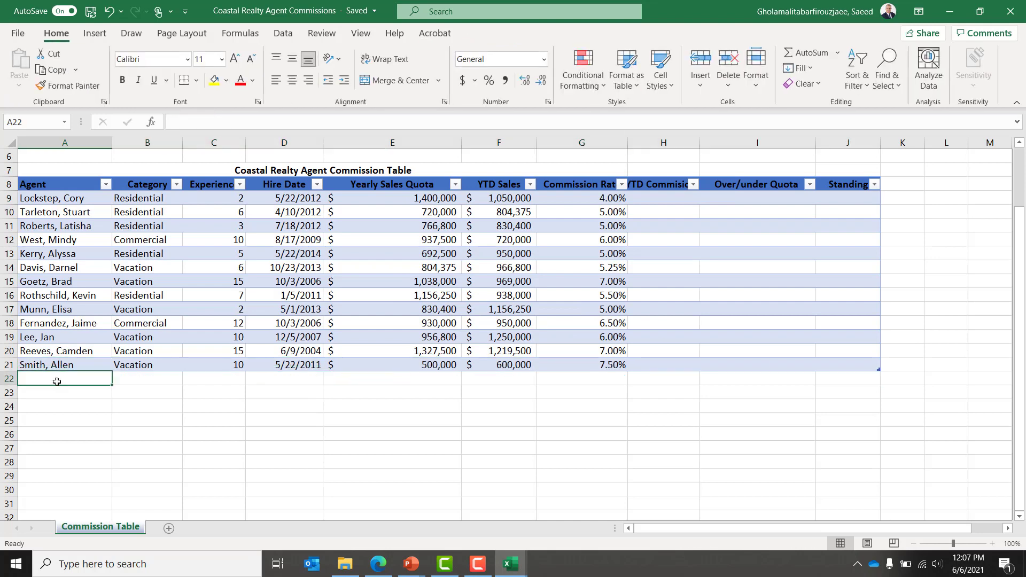
Step: Save the deduplicated workbook, then move to cell H9 in the YTD Commission column
key("Up")
key("Up")
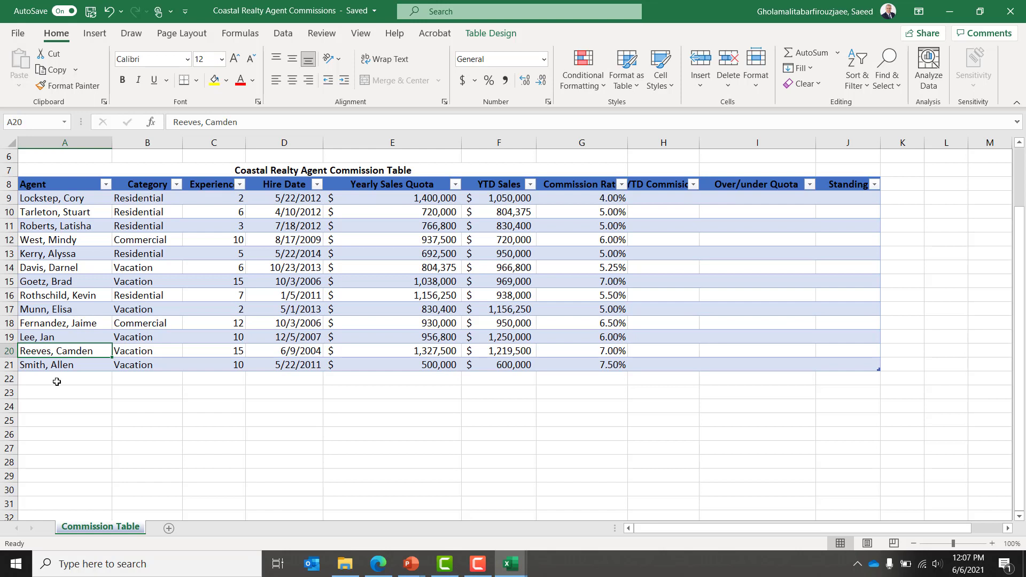
key("Up")
key("Up")
key("Up")
key("Up")
key("Up")
key("Up")
key("Up")
key("Up")
key("Up")
key("Up")
key("Up")
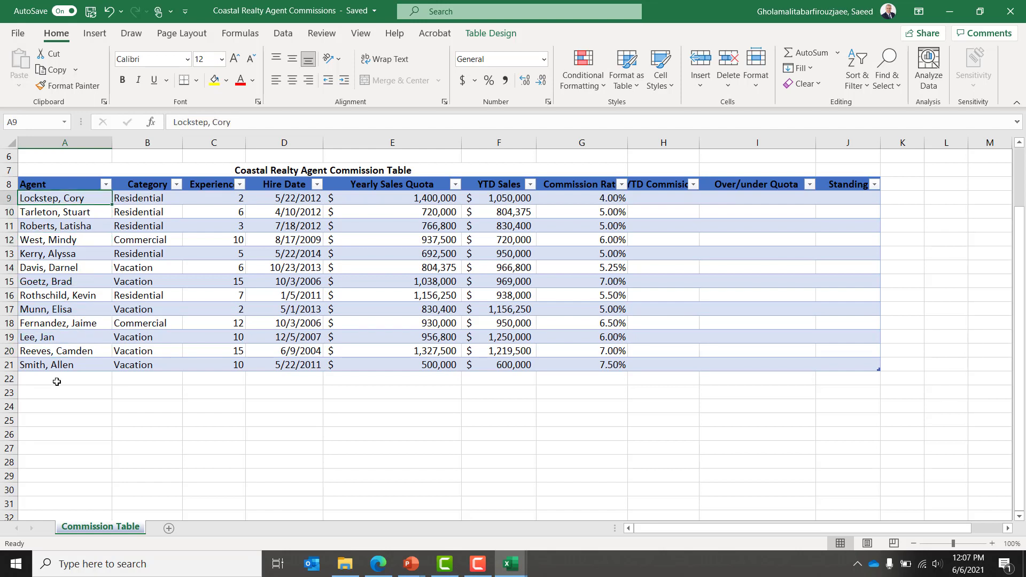
key("Down")
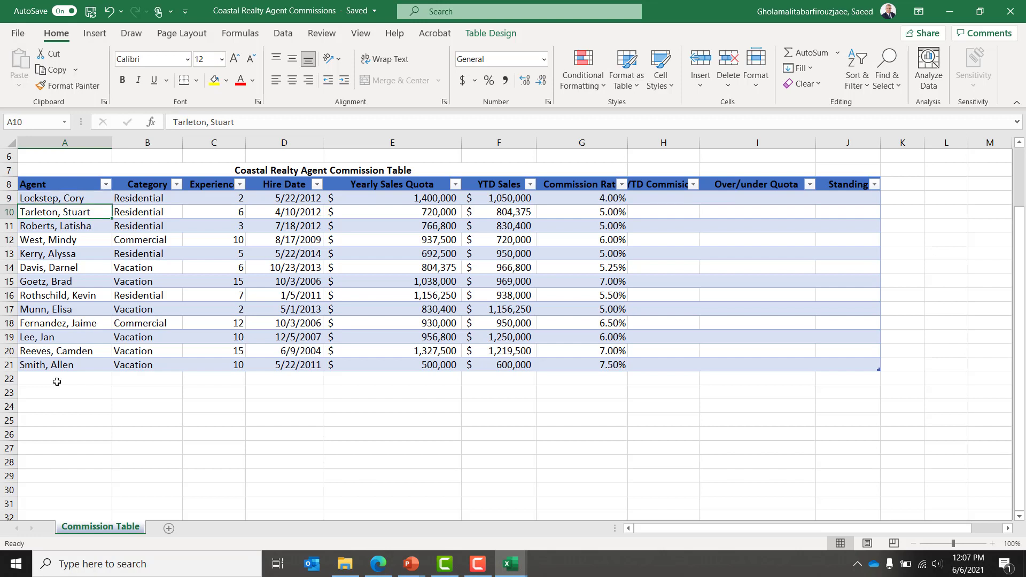
key("Right")
key("Right")
key("Right")
key("Right")
key("Right")
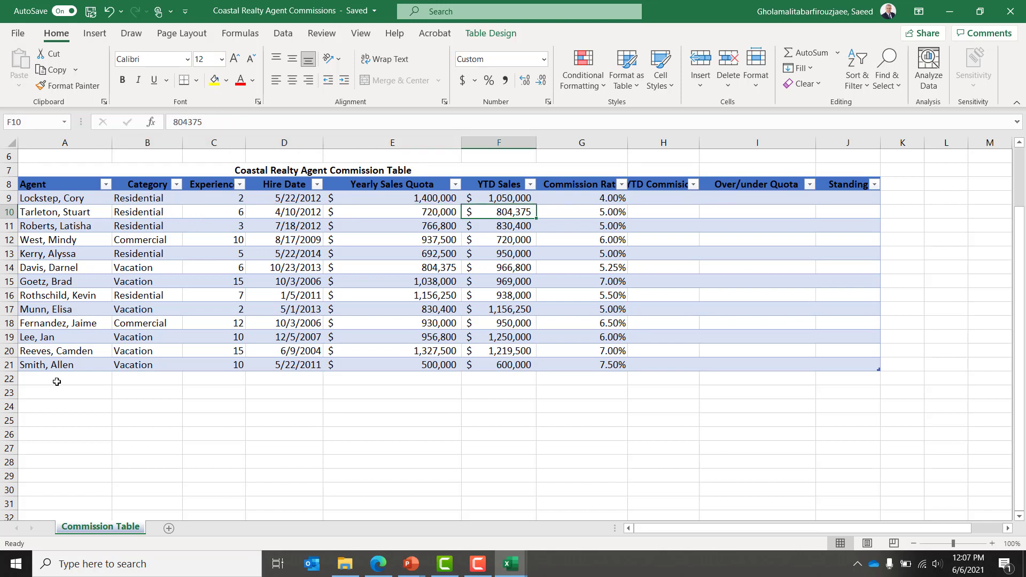
left_click(91, 12)
key("Right")
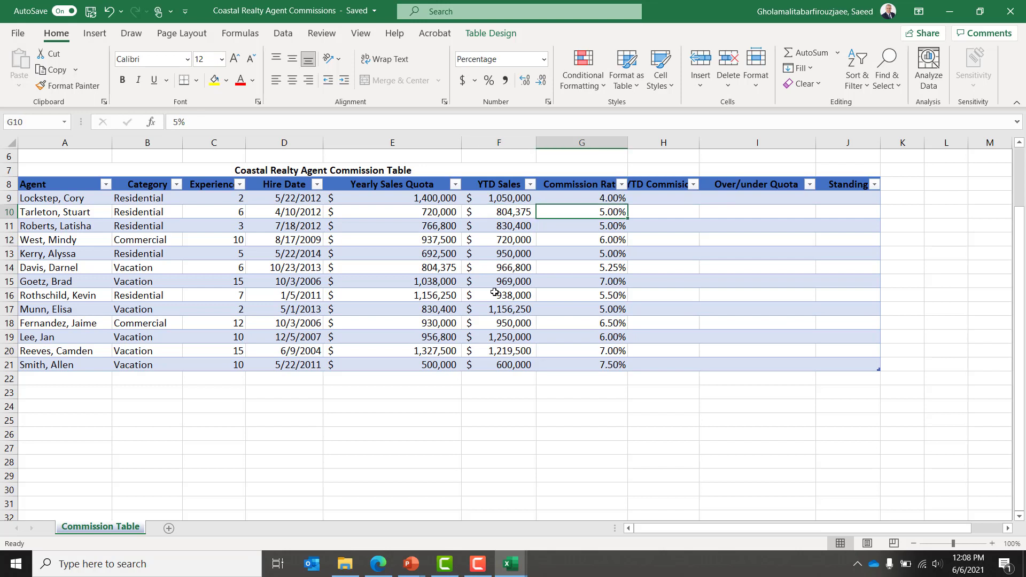
key("Right")
key("Up")
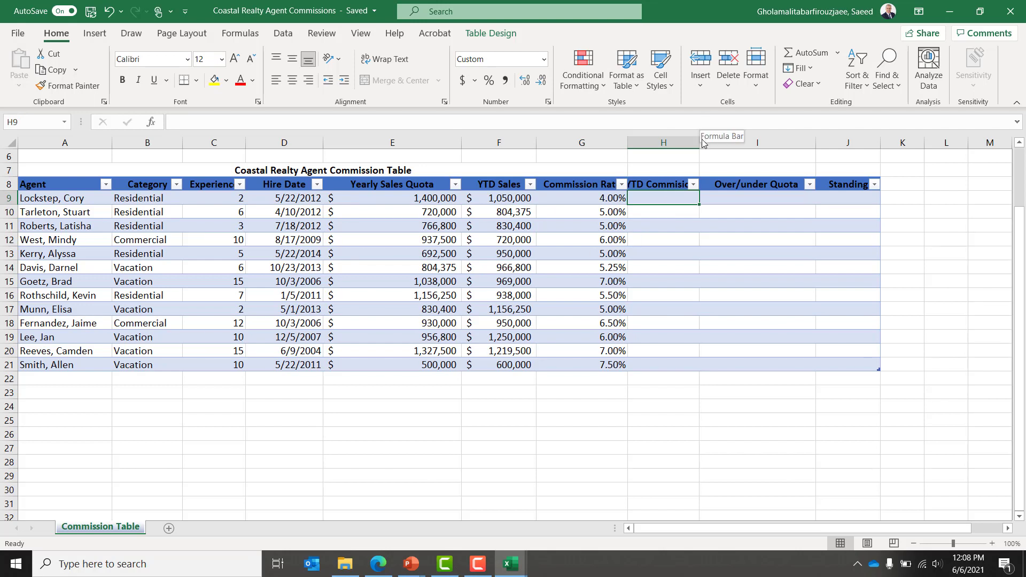
Step: Drag column H's border wider until the YTD Commission header is fully visible
left_click_drag(700, 143, 721, 143)
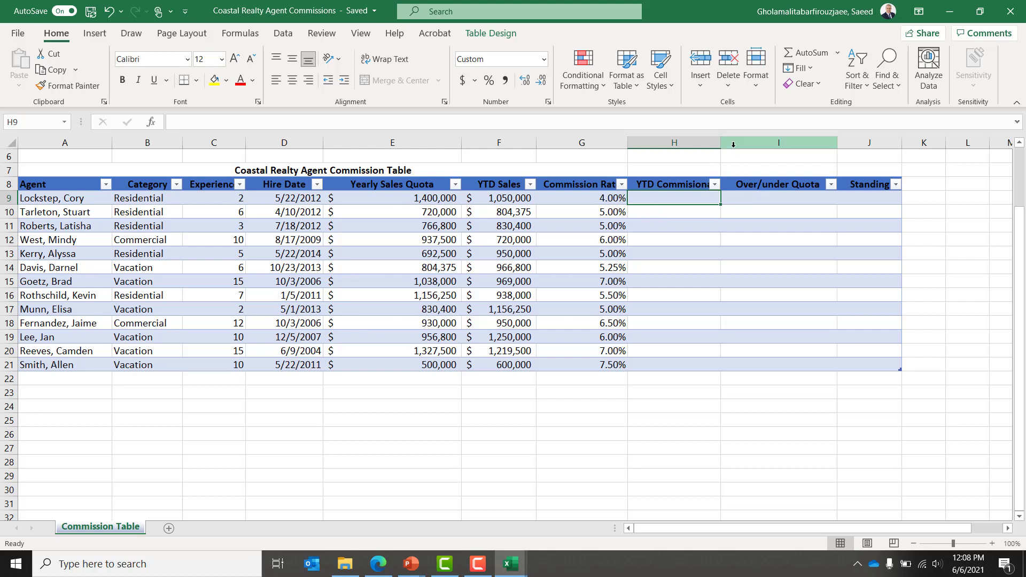
left_click_drag(722, 143, 732, 145)
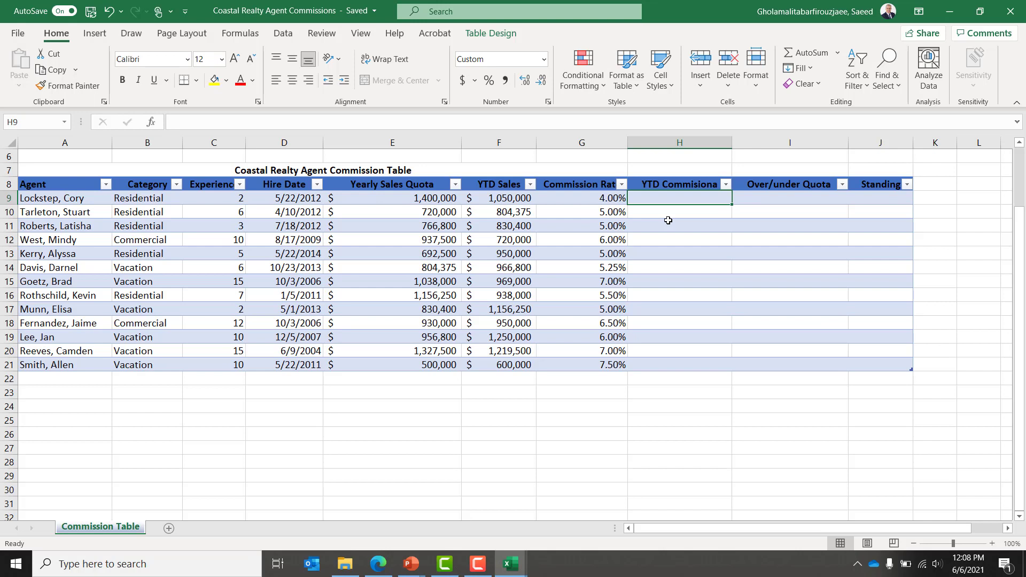
Step: Enter =[@[YTD Sales]]*[@[Commission Rate]] in H9 so all thirteen YTD Commission cells fill
type("=")
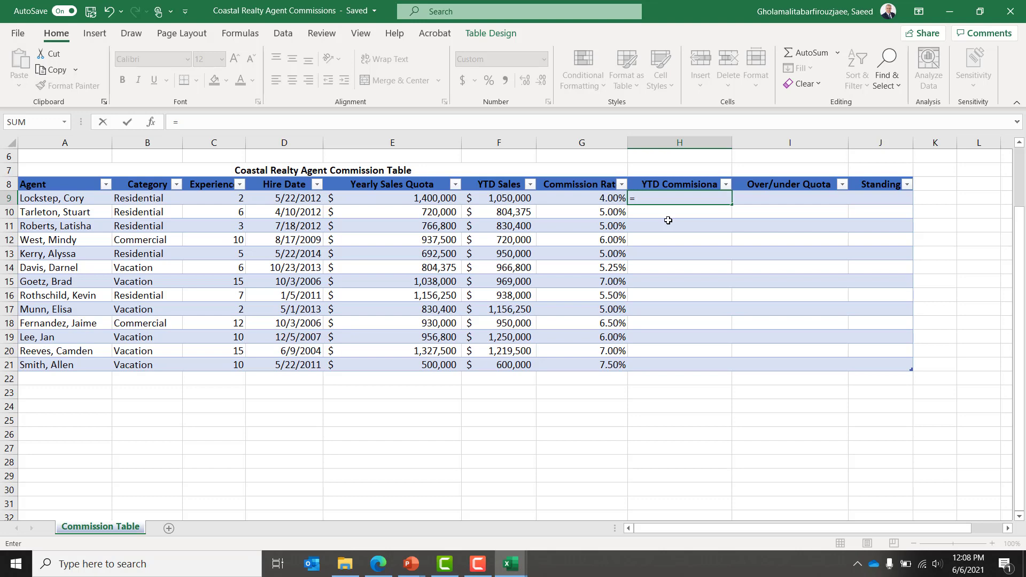
type("[")
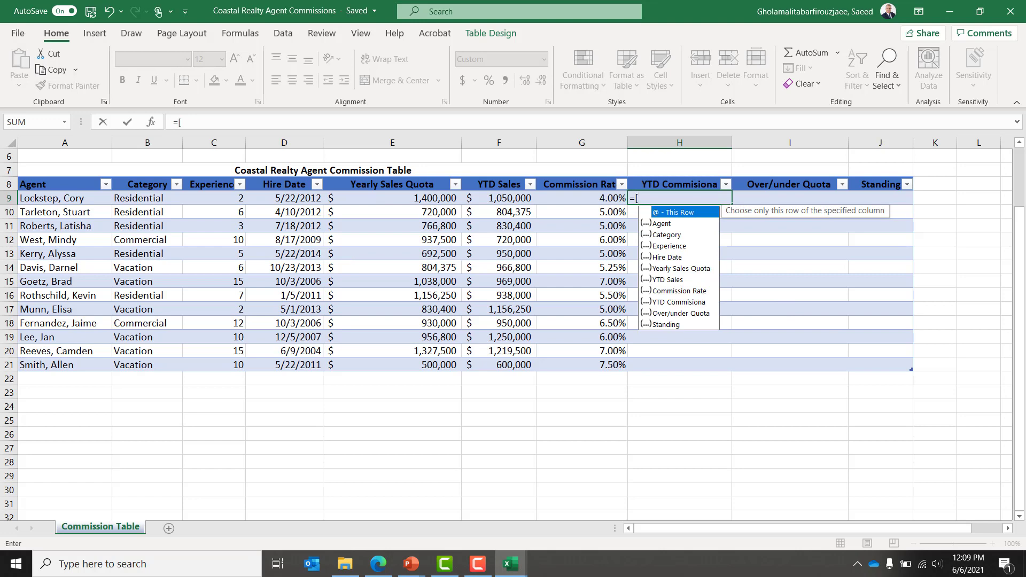
type("yt")
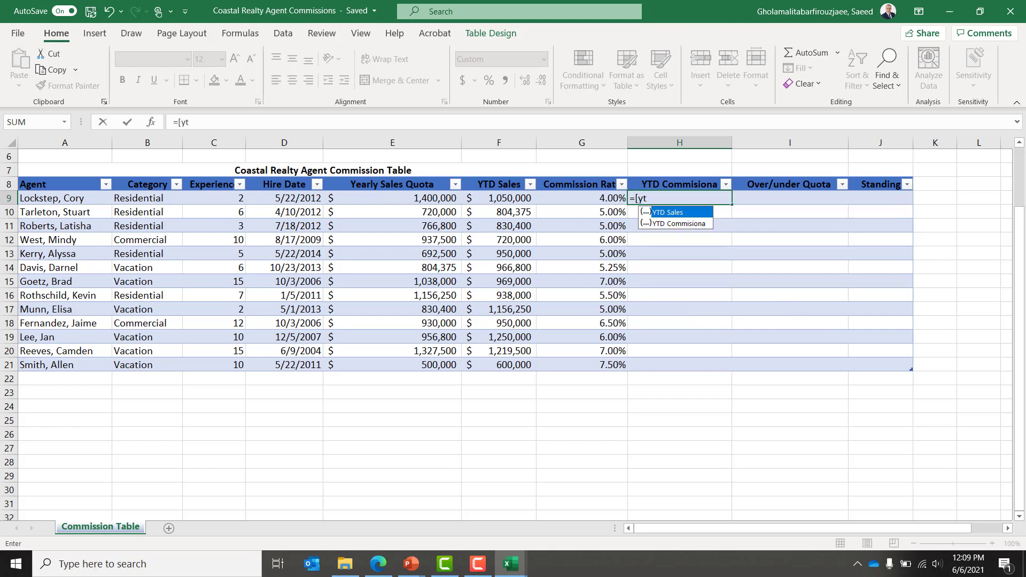
key("Tab")
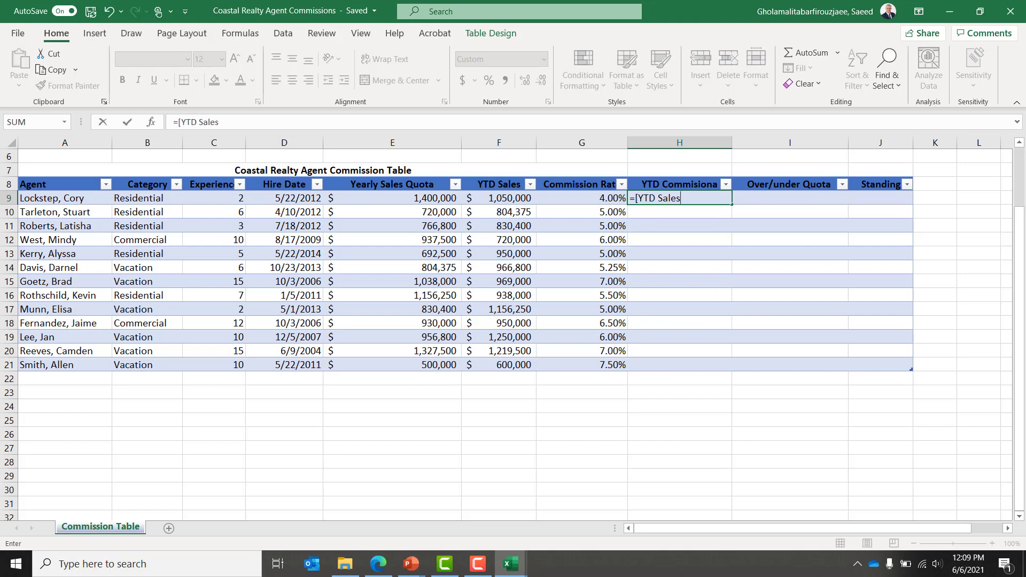
type("]*")
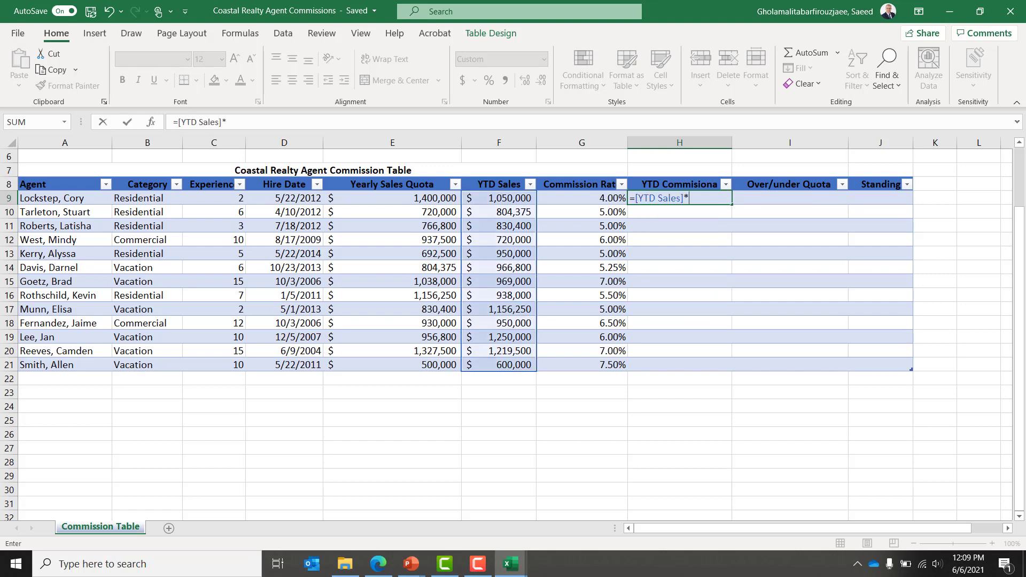
type("[")
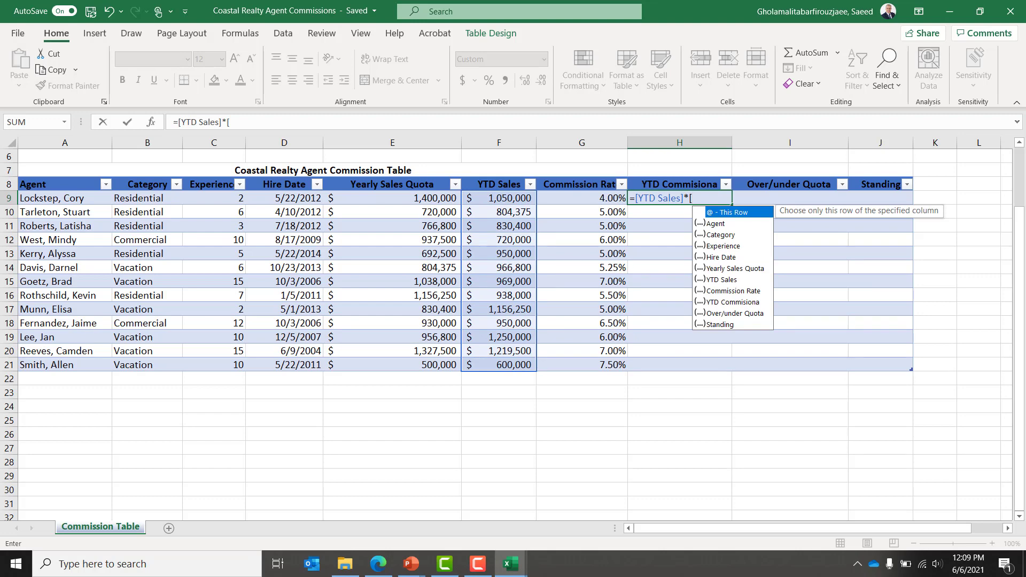
type("com")
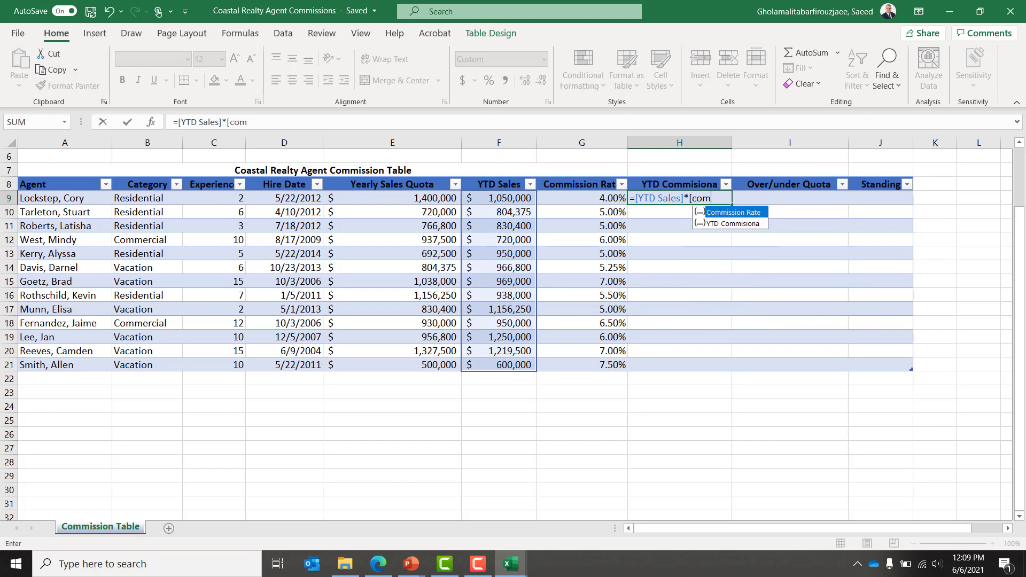
key("Tab")
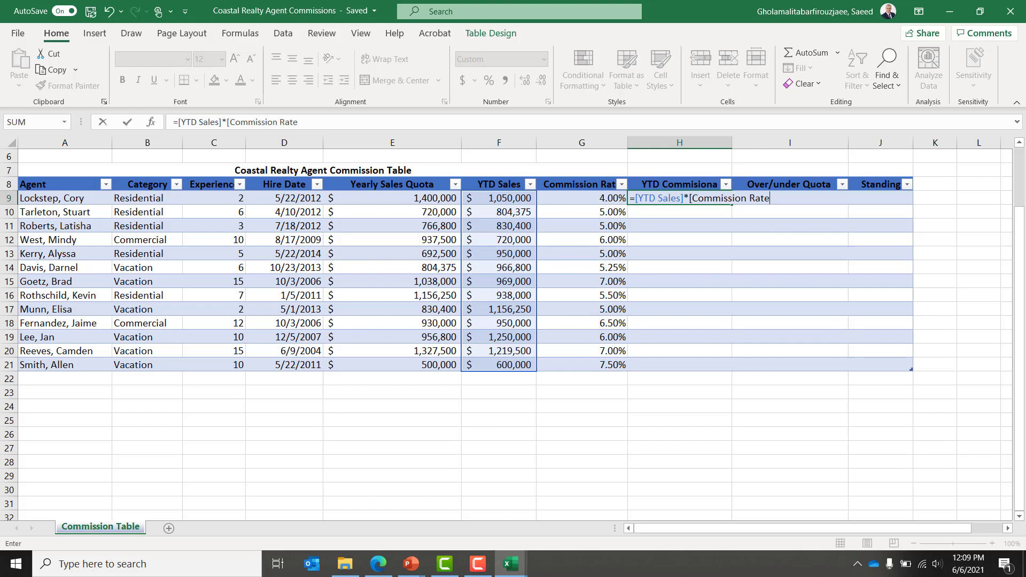
type("]")
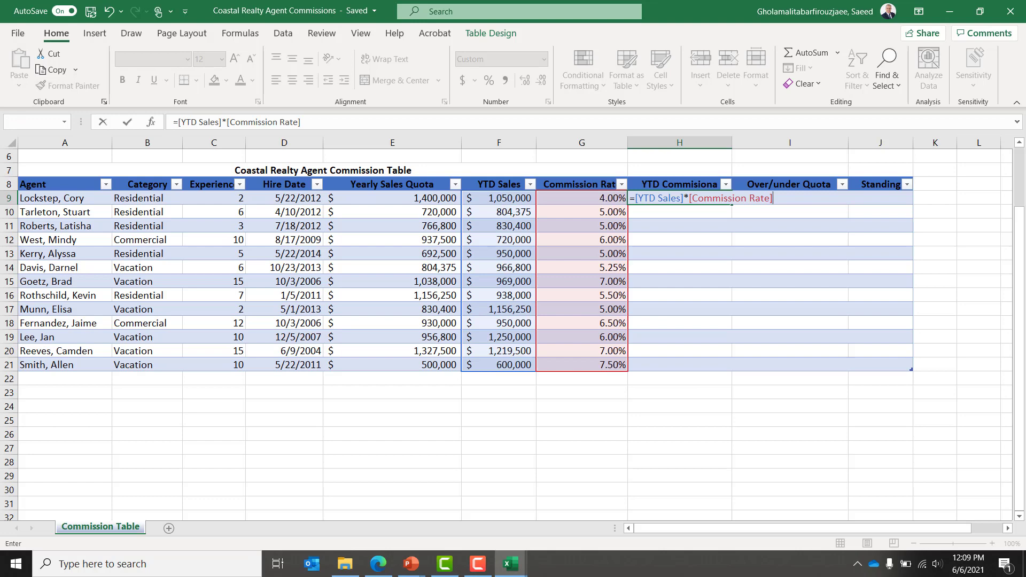
key("Return")
key("Return")
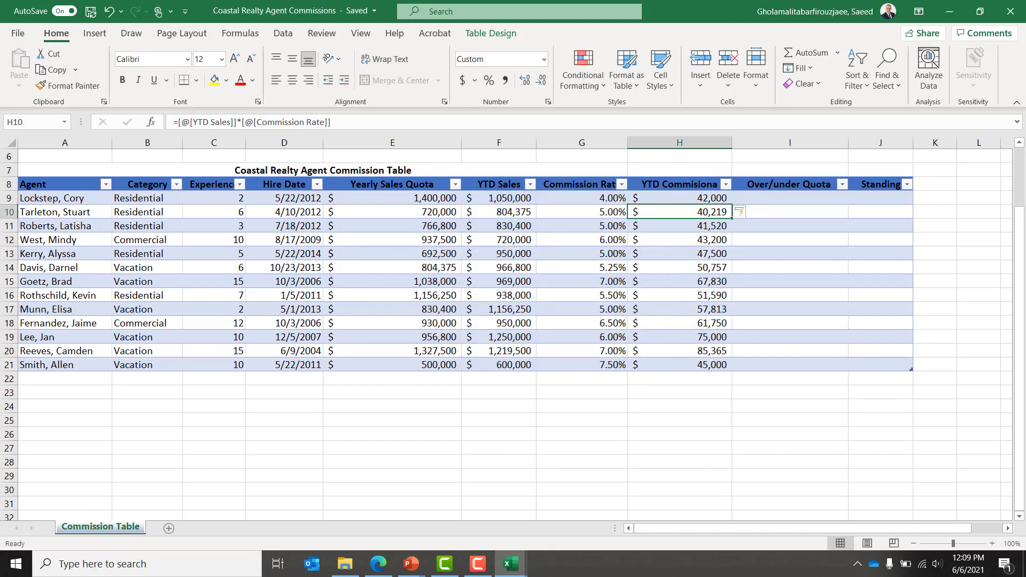
key("Up")
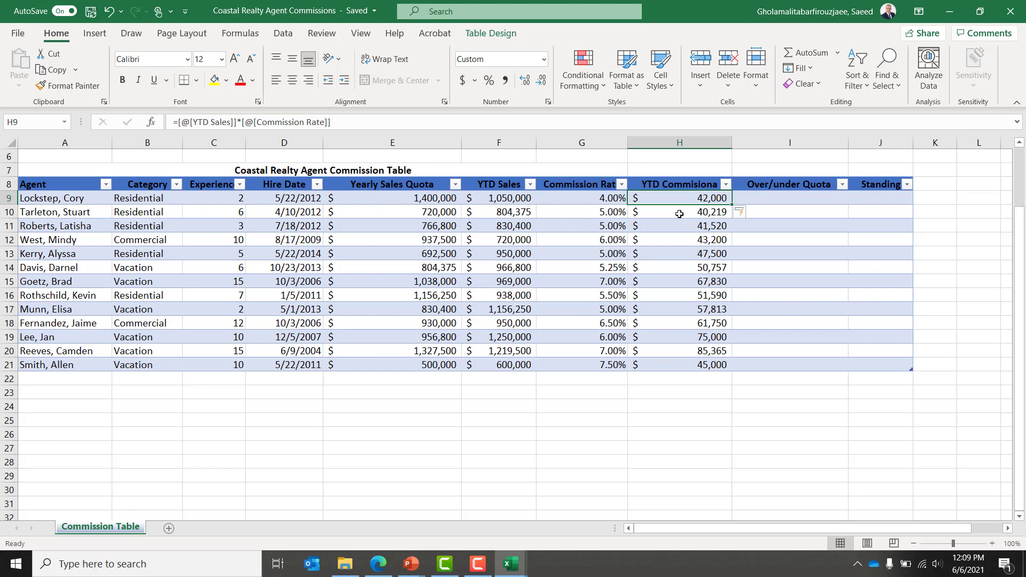
key("Right")
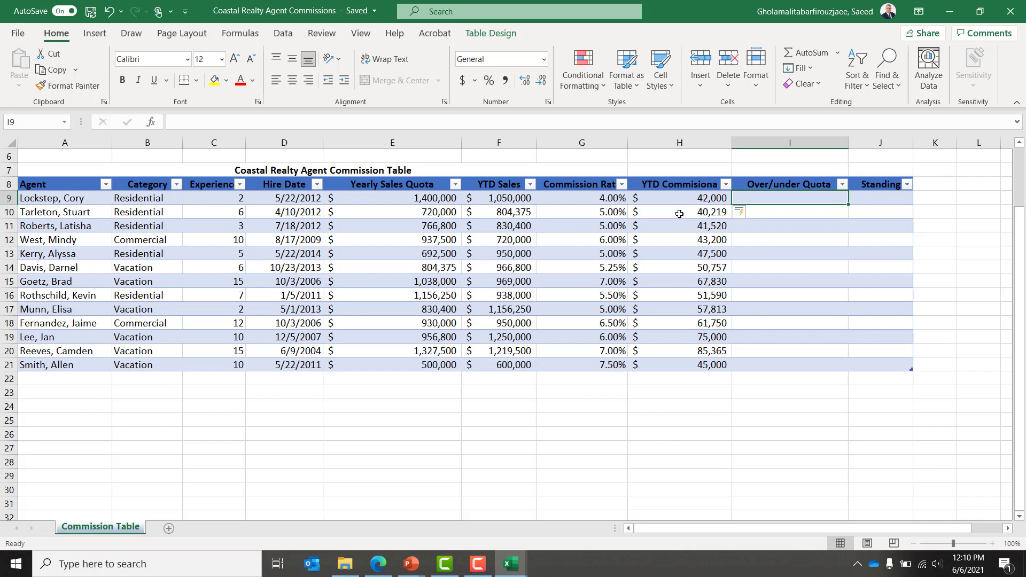
Step: Enter =[YTD Sales]/[Yearly Sales Quota] in I9 to fill the Over/under Quota column
type("=")
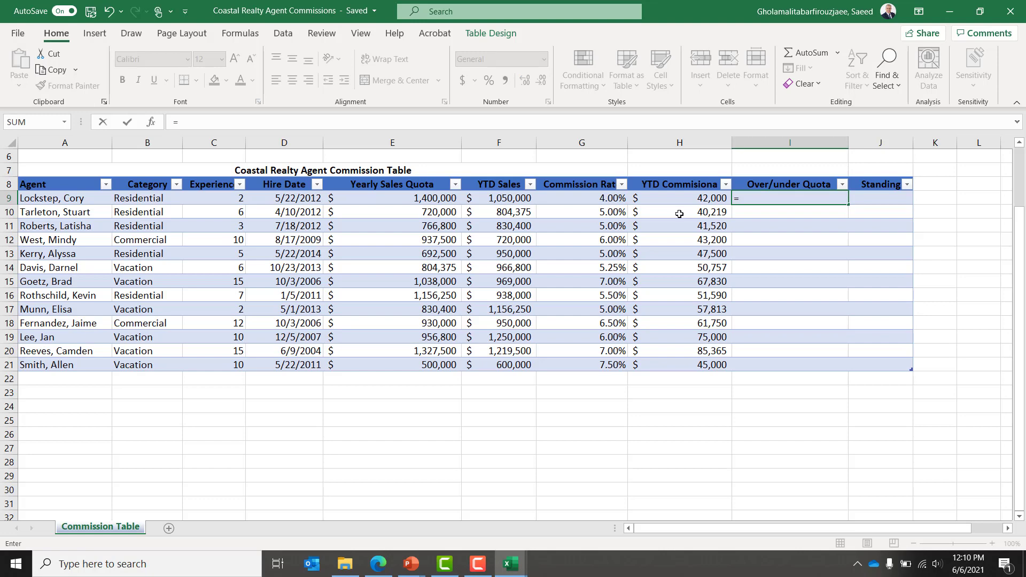
type("[")
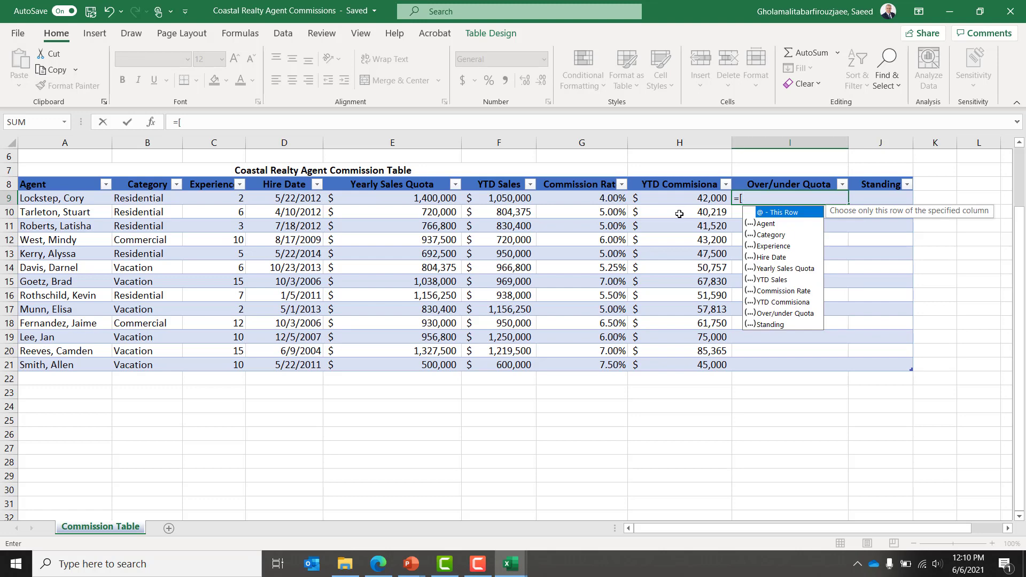
type("yt")
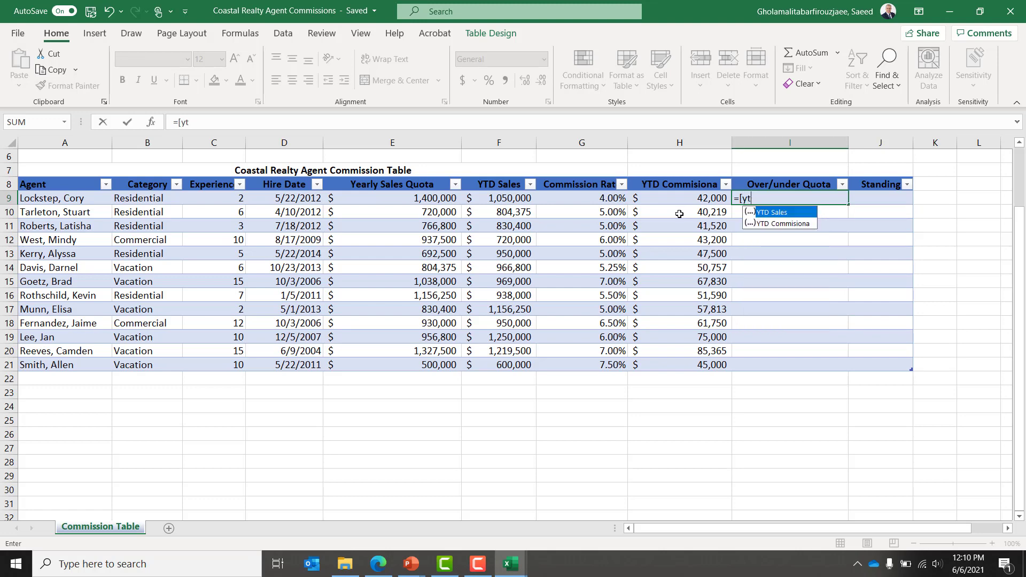
type("d")
key("Tab")
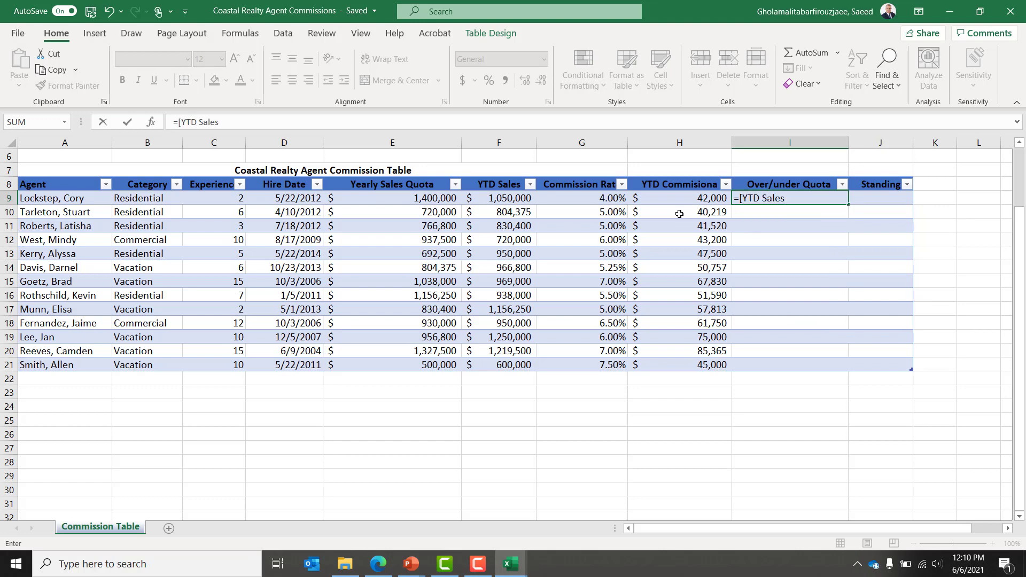
type("]/")
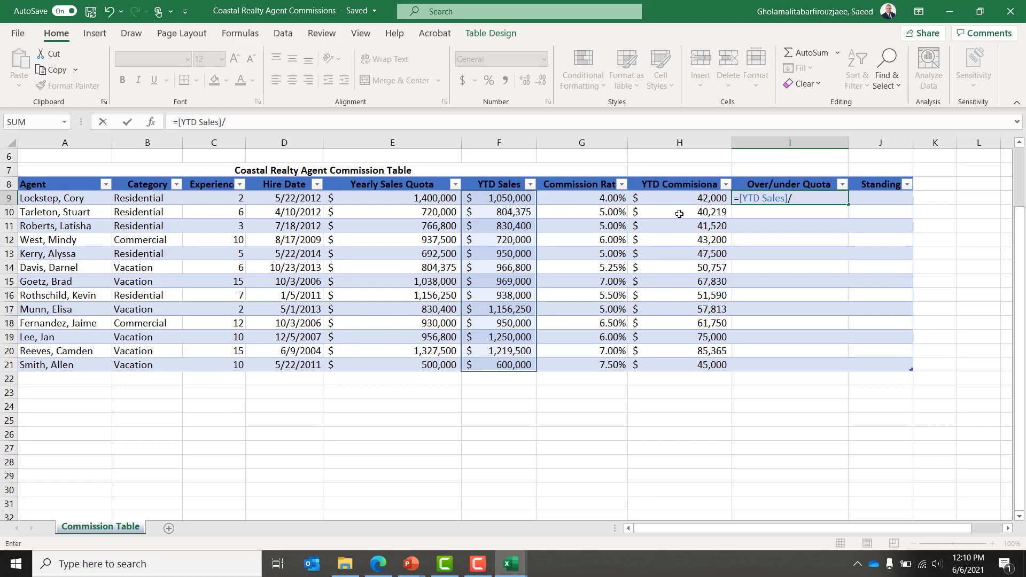
type("ye")
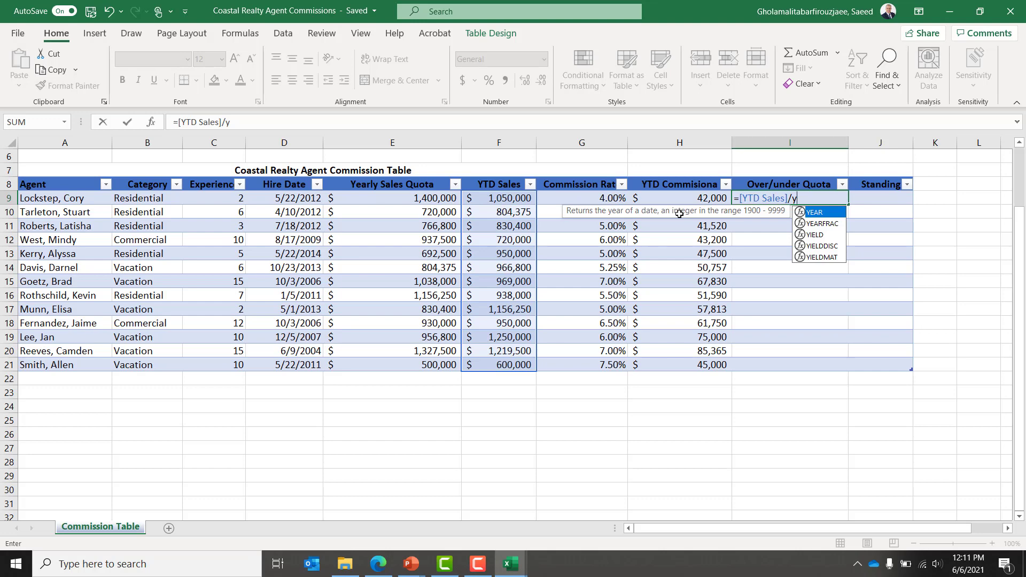
key("BackSpace")
type("[")
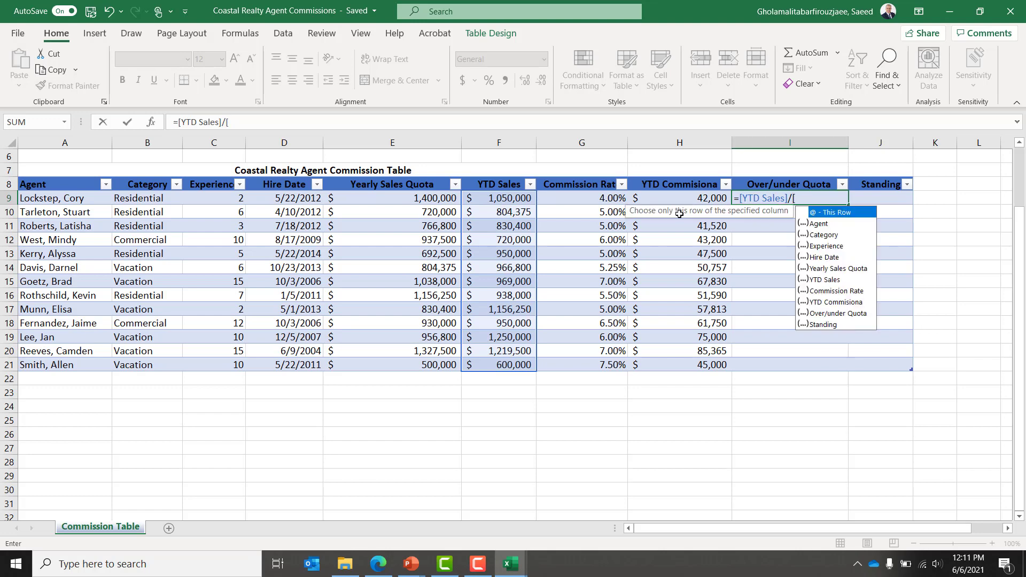
type("ye")
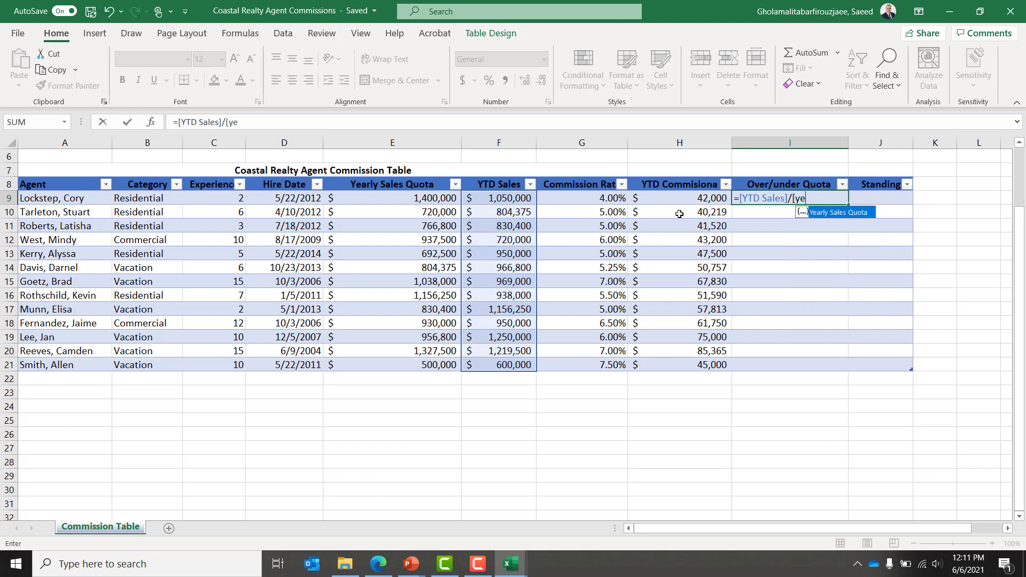
key("Tab")
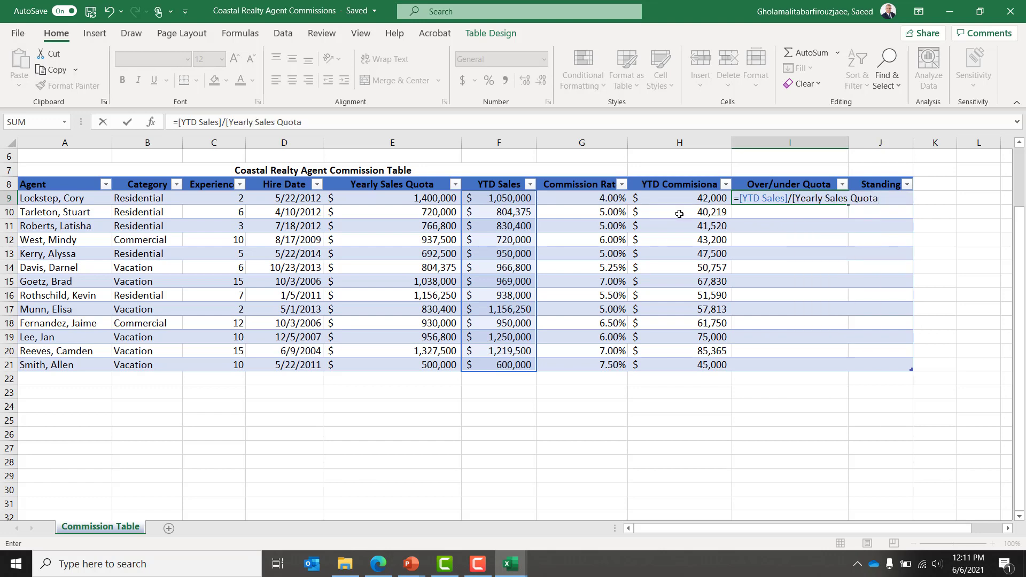
type("]")
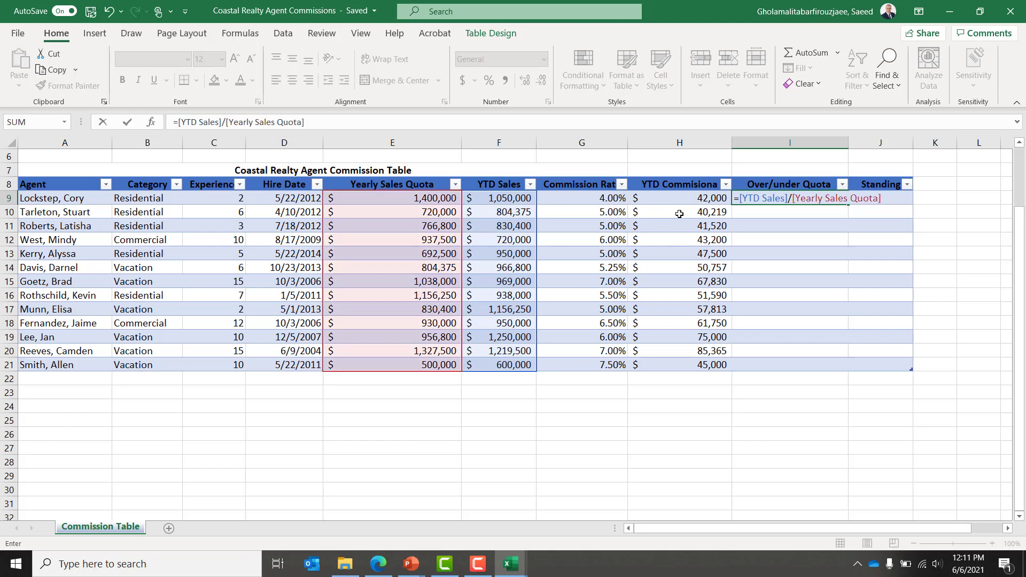
key("Return")
key("Return")
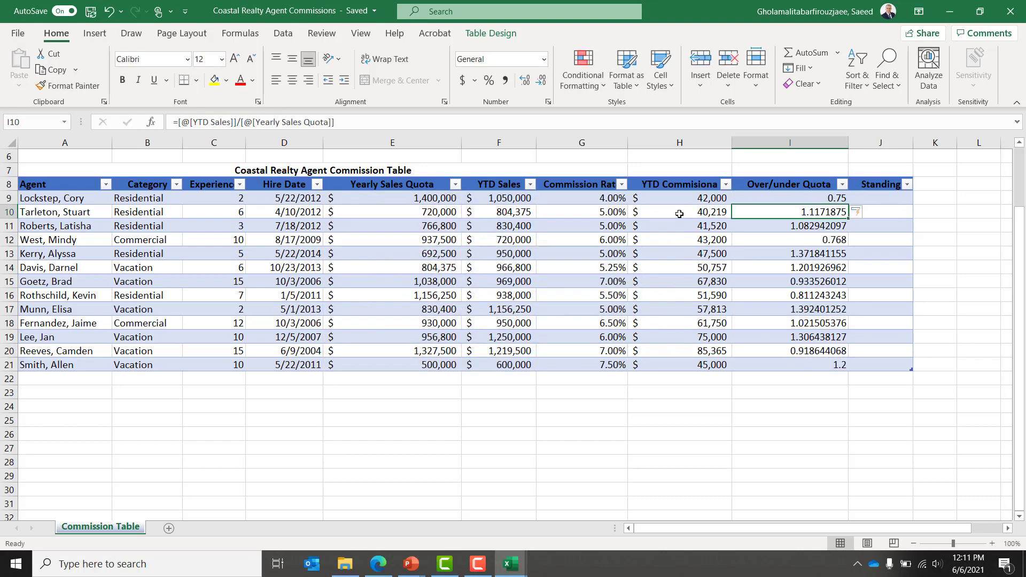
key("Down")
key("Down")
key("Down")
key("Down")
key("Down")
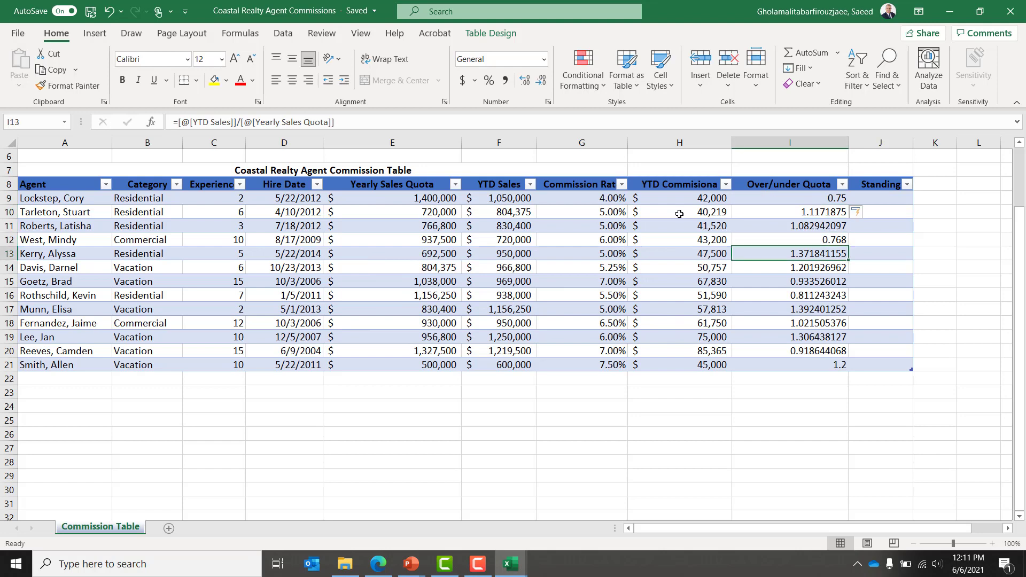
key("Up")
key("Up")
key("Up")
key("Up")
key("Up")
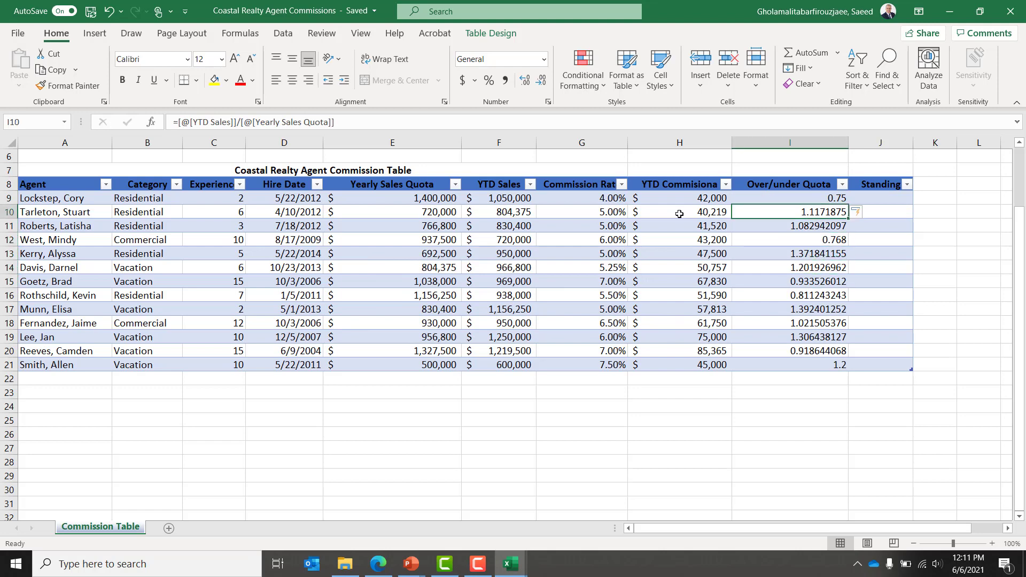
key("Up")
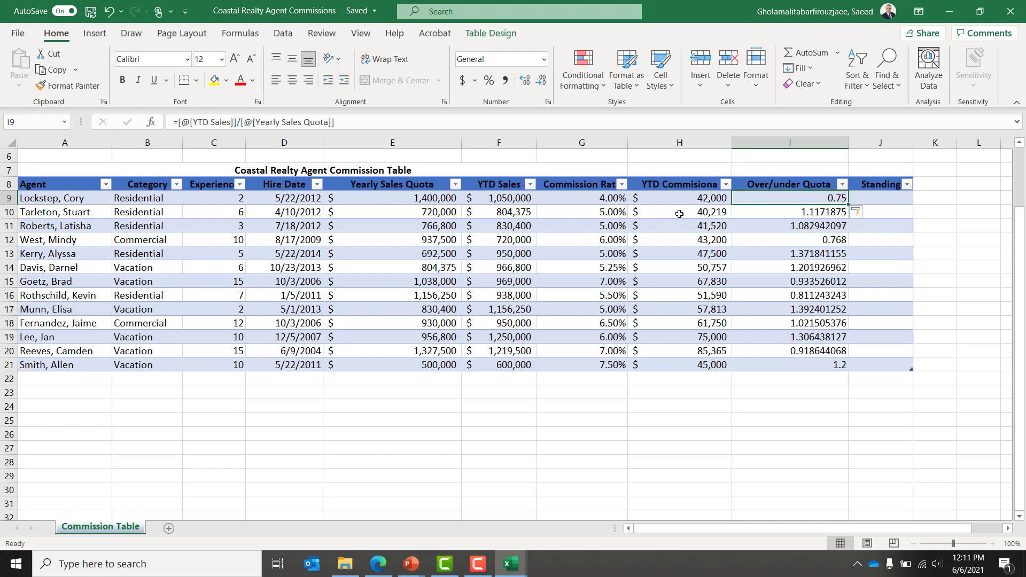
key("Up")
key("Up")
key("Up")
key("Up")
key("Up")
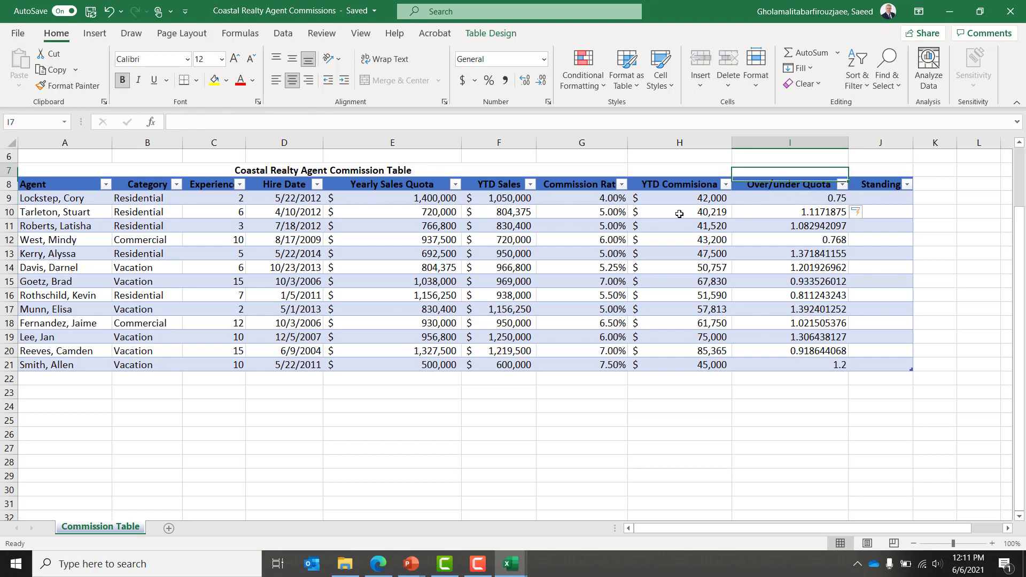
key("Down")
key("Down")
key("Down")
key("Down")
key("Down")
key("Down")
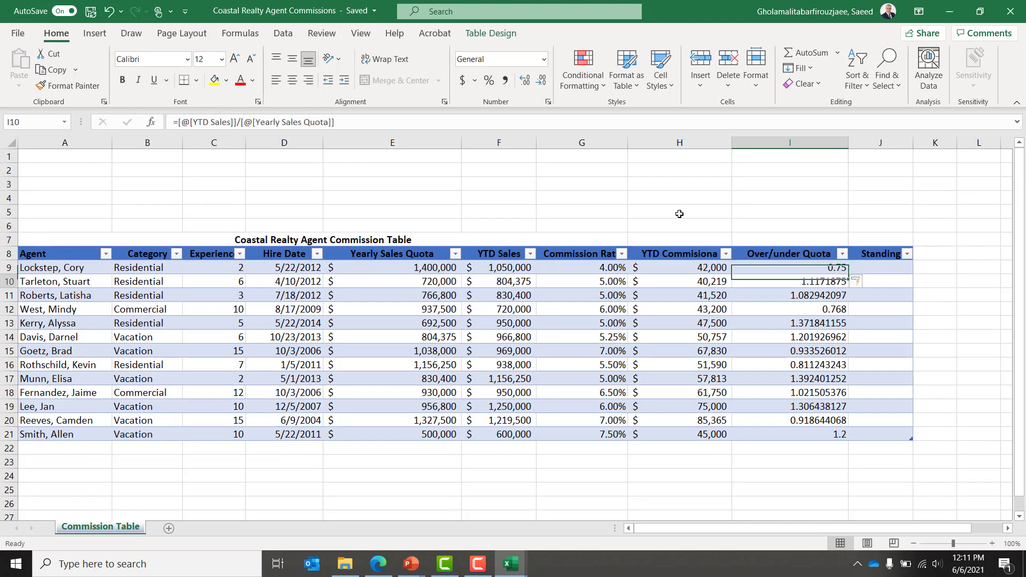
key("Up")
key("shift+Down")
key("shift+Down")
key("shift+Down")
key("shift+Down")
key("shift+Down")
key("shift+Down")
key("shift+Down")
key("shift+Down")
key("shift+Down")
key("shift+Down")
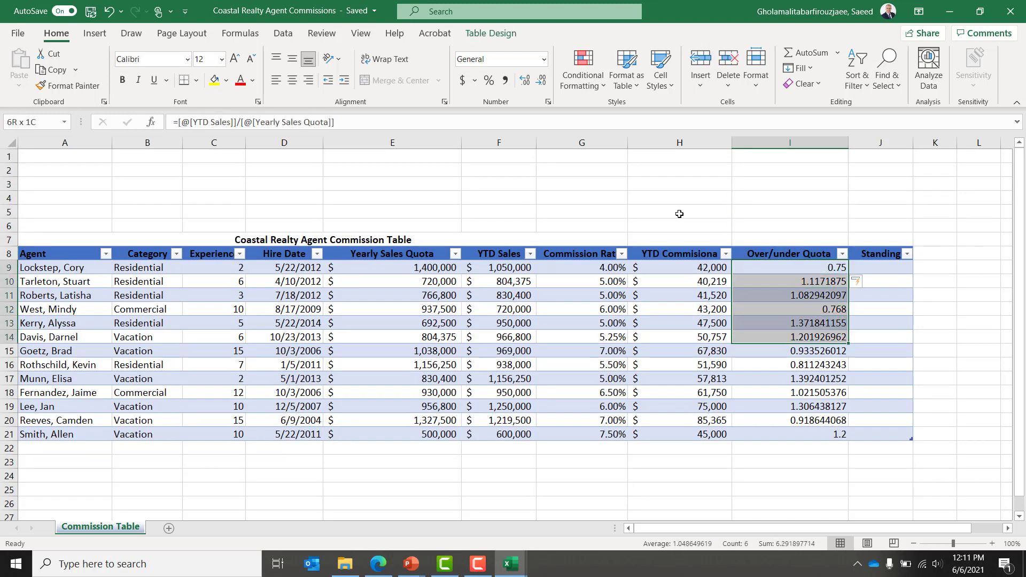
key("shift+Down")
key("shift+Down")
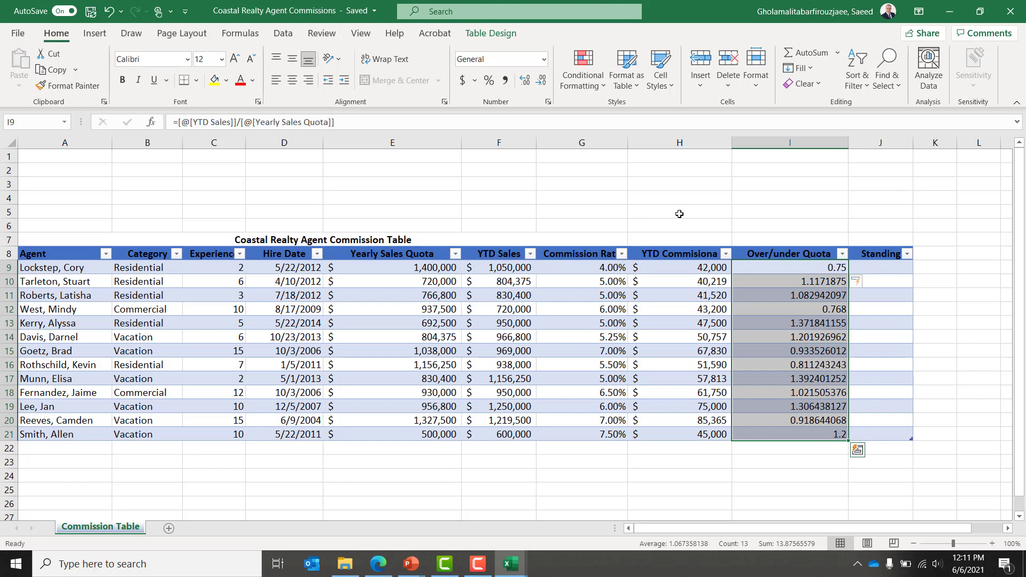
key("Right")
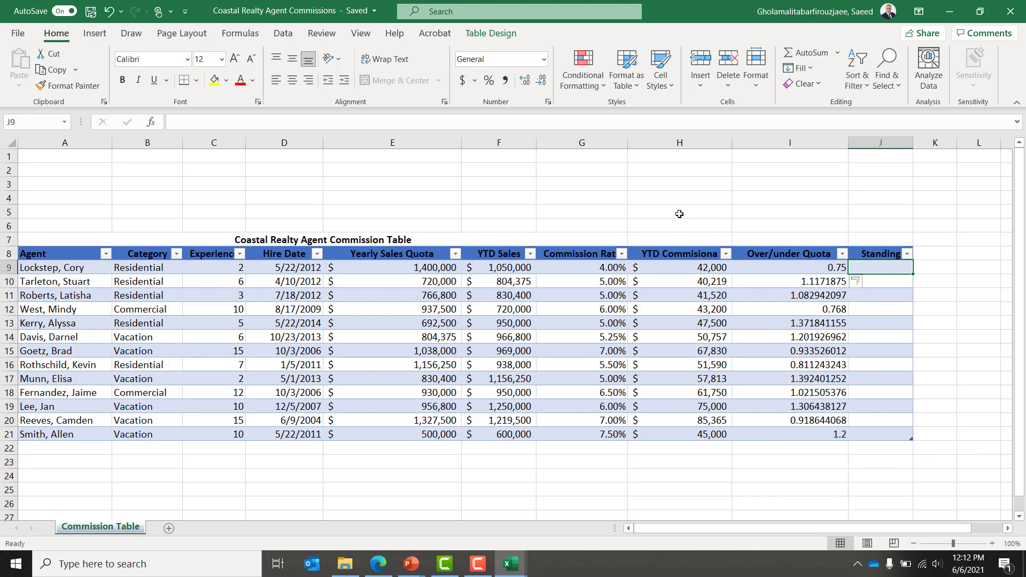
key("Up")
key("Up")
key("Up")
key("Up")
key("Up")
key("Up")
key("Up")
key("Up")
key("Right")
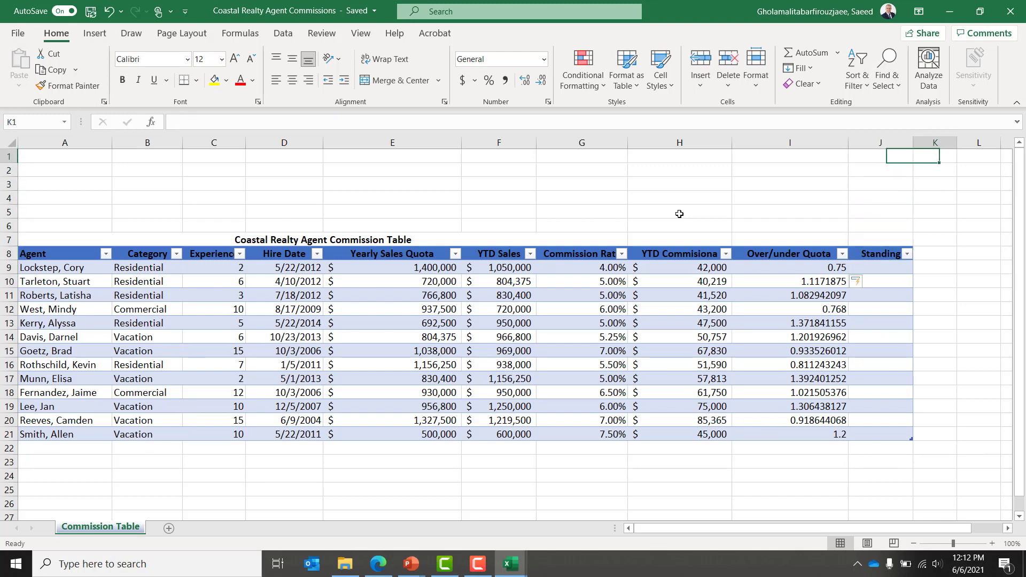
key("Right")
Step: Type the title 'Standing Table' in L1 and headers 'Over/Under Quota' and 'Standing' in L2:M2
scroll(680, 213, "right", 1)
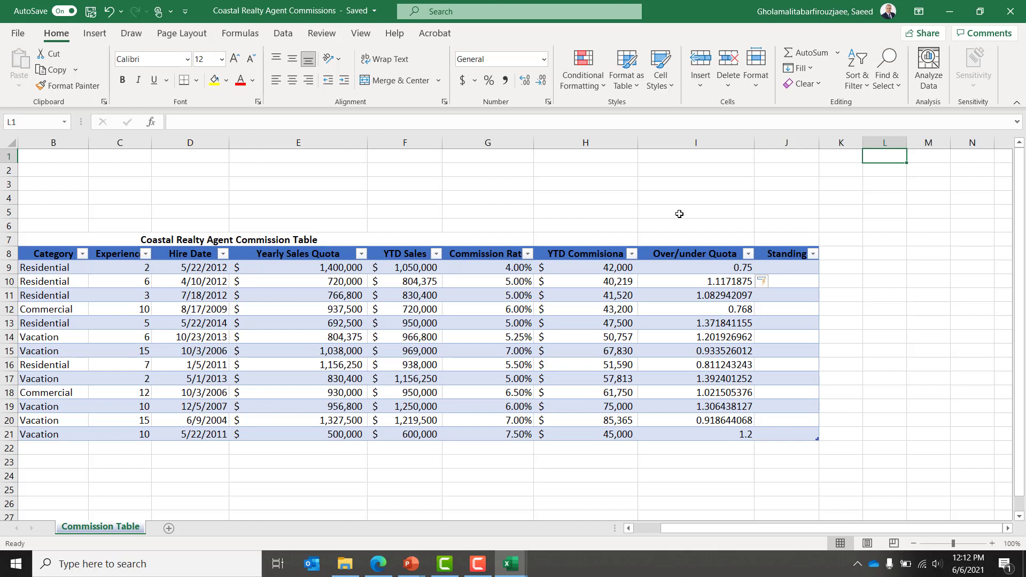
type("Stn")
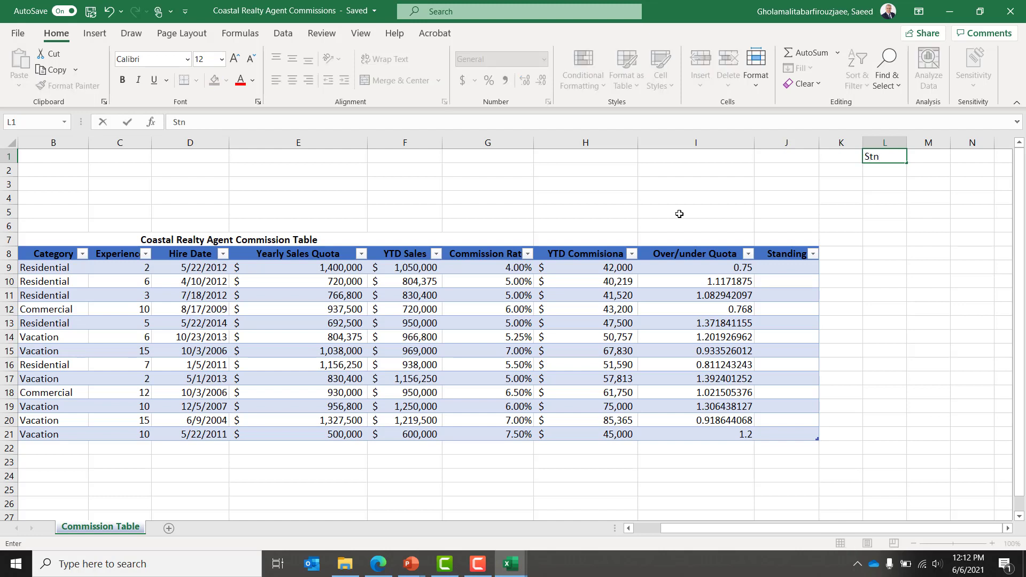
key("BackSpace")
type("anding Table")
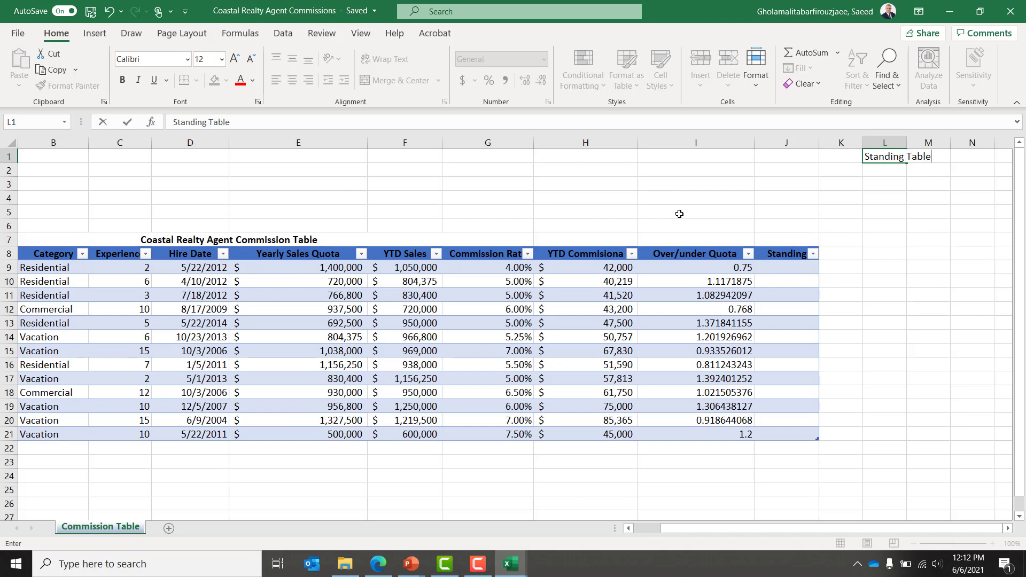
key("Return")
type("Over")
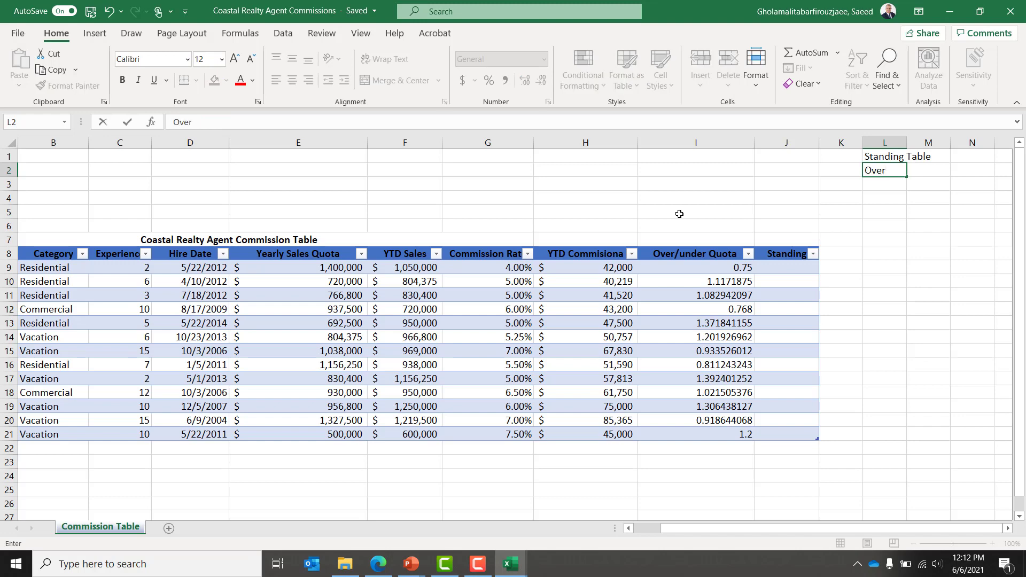
type("/Under Quota")
key("Tab")
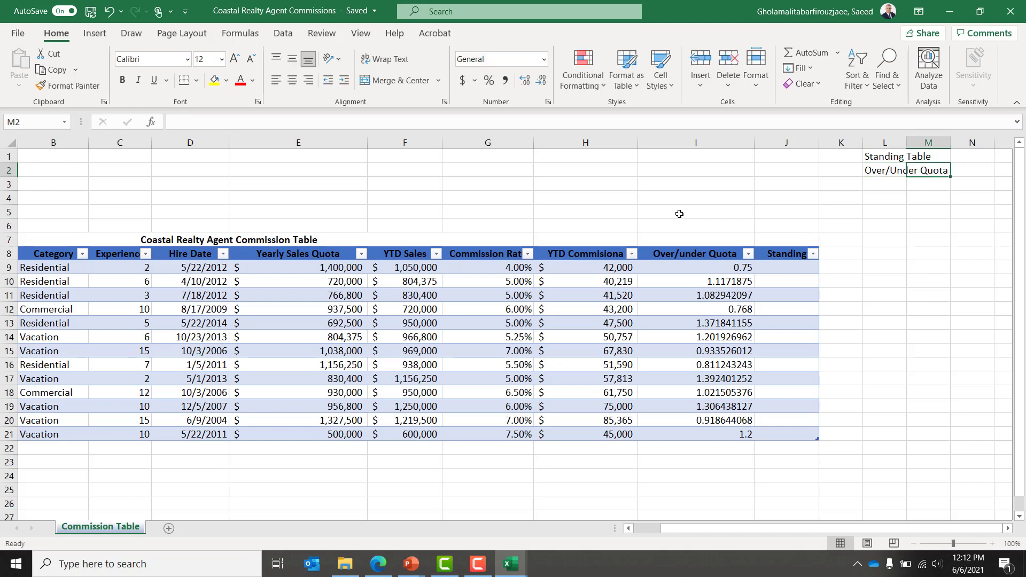
type("Standing")
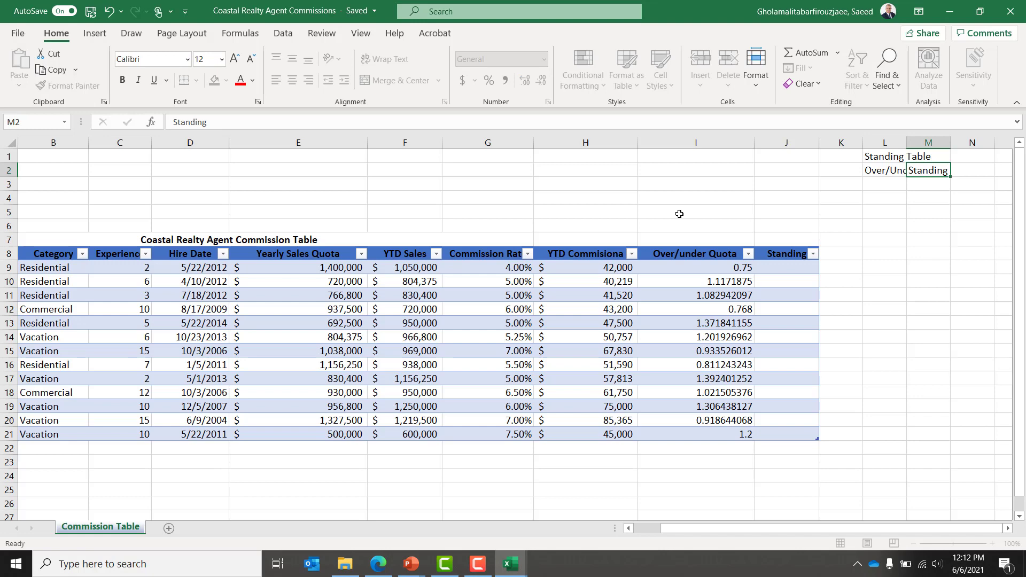
key("Return")
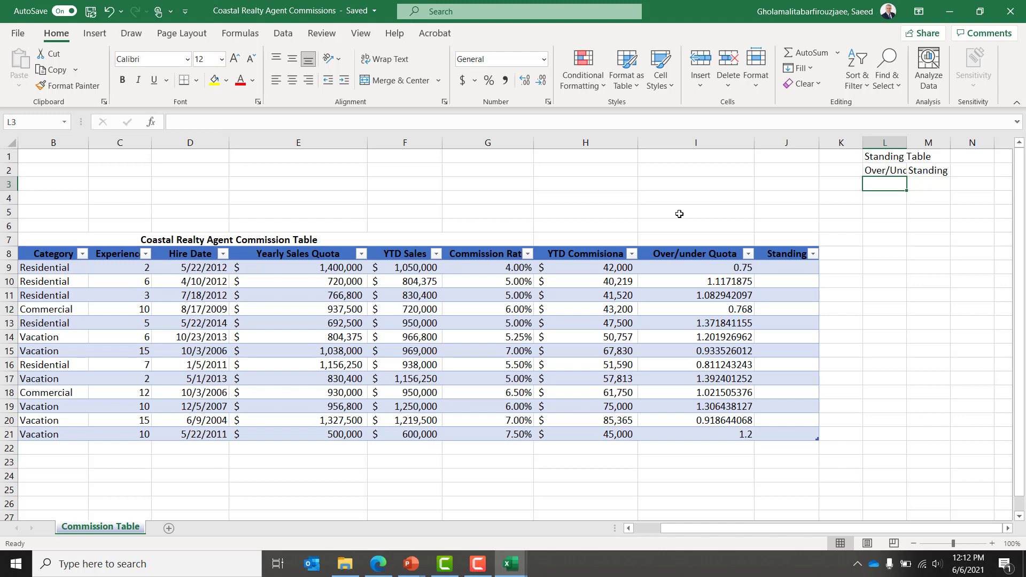
Step: Enter threshold 0 in L3 with standing Bronze in M3
type("0")
key("Return")
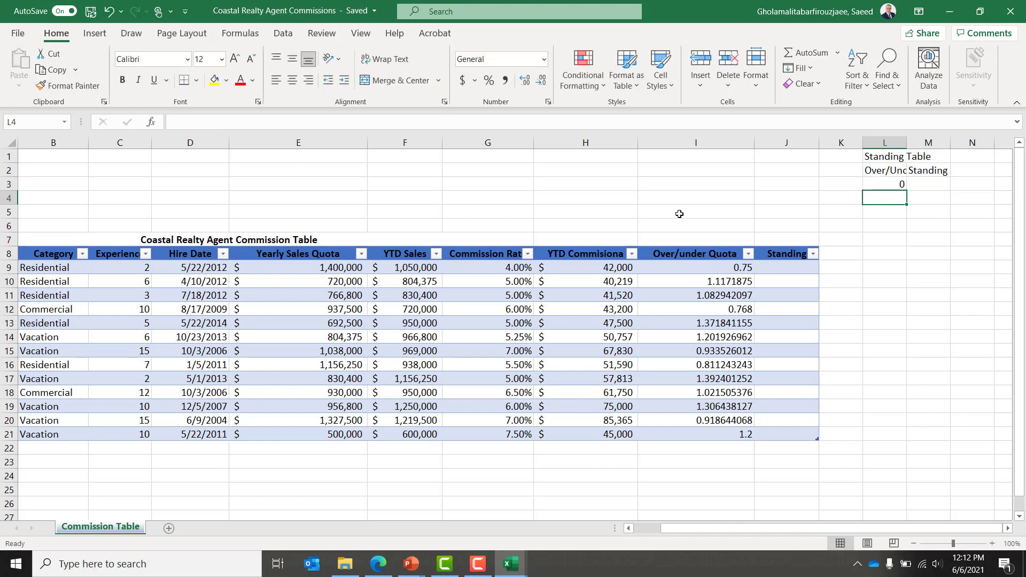
key("Page_Down")
key("Page_Down")
key("Page_Up")
key("Page_Up")
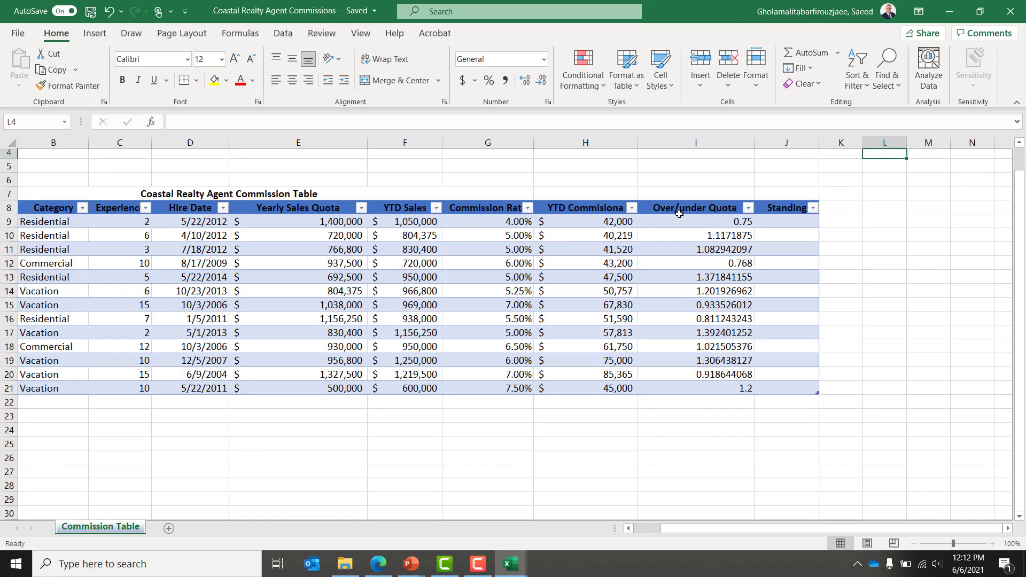
key("Up")
key("Right")
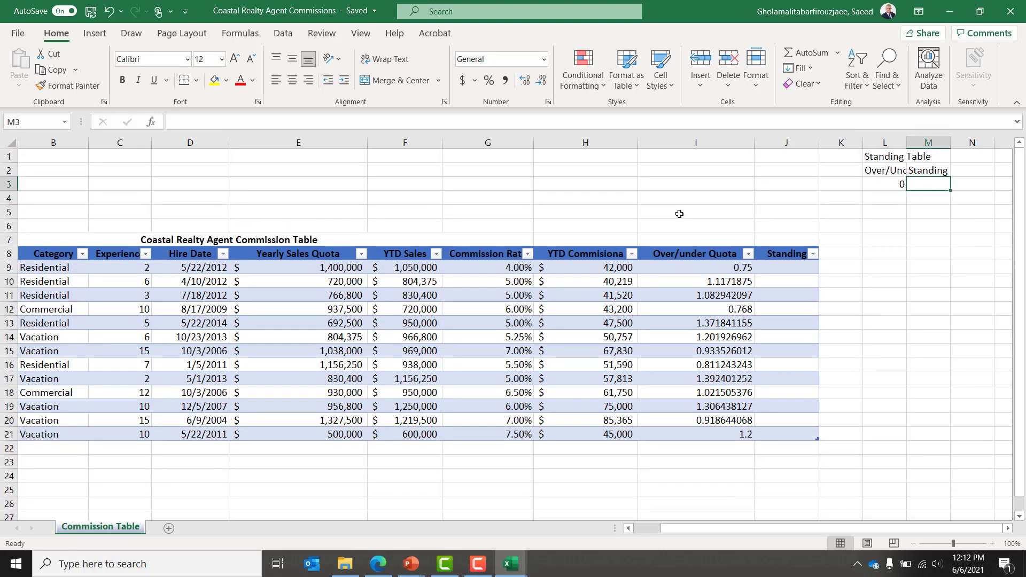
type("Bronze")
key("Return")
Step: Add rows 100/Silver and 125/Gold in L4:M5
key("Left")
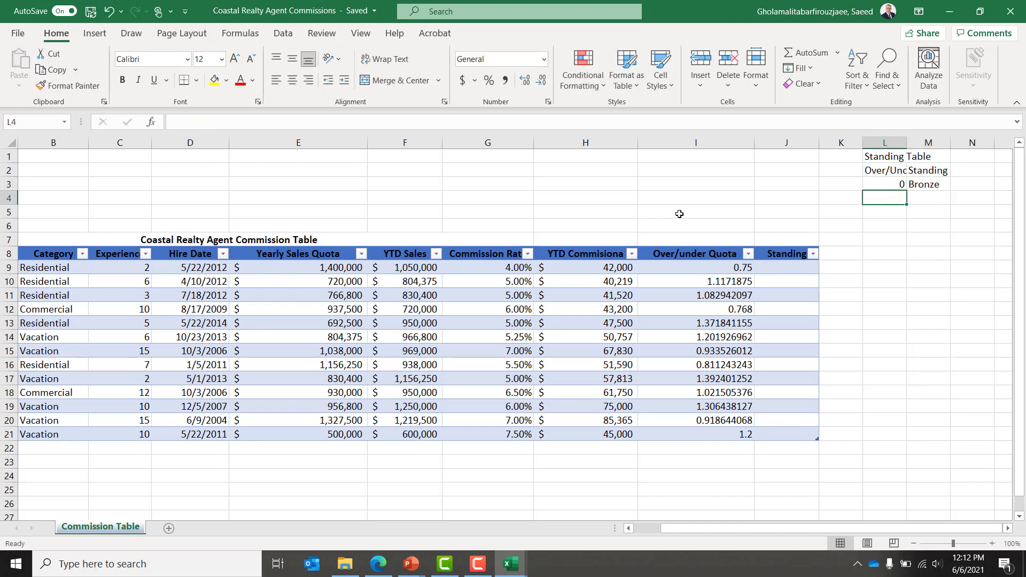
type("100")
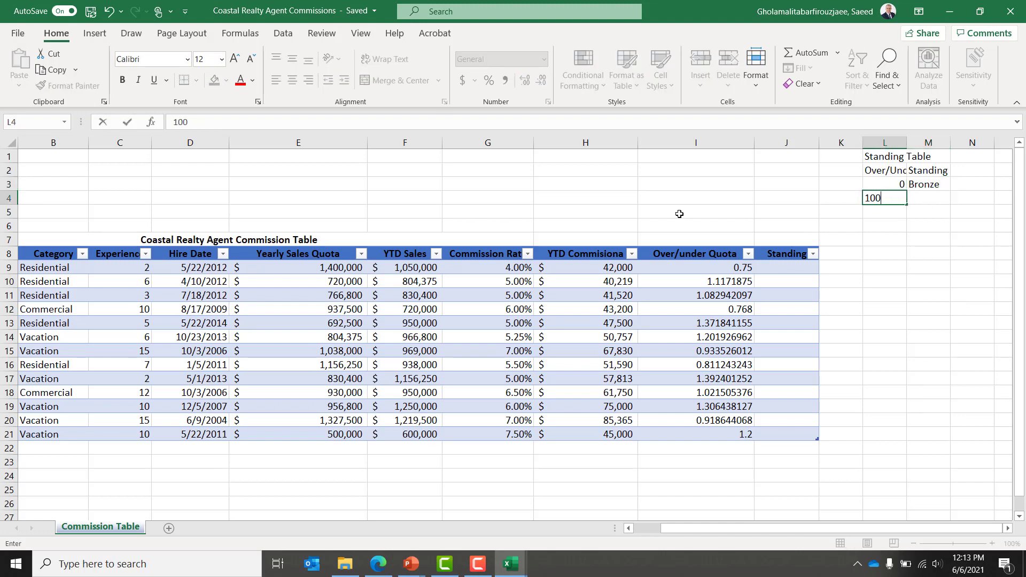
key("Tab")
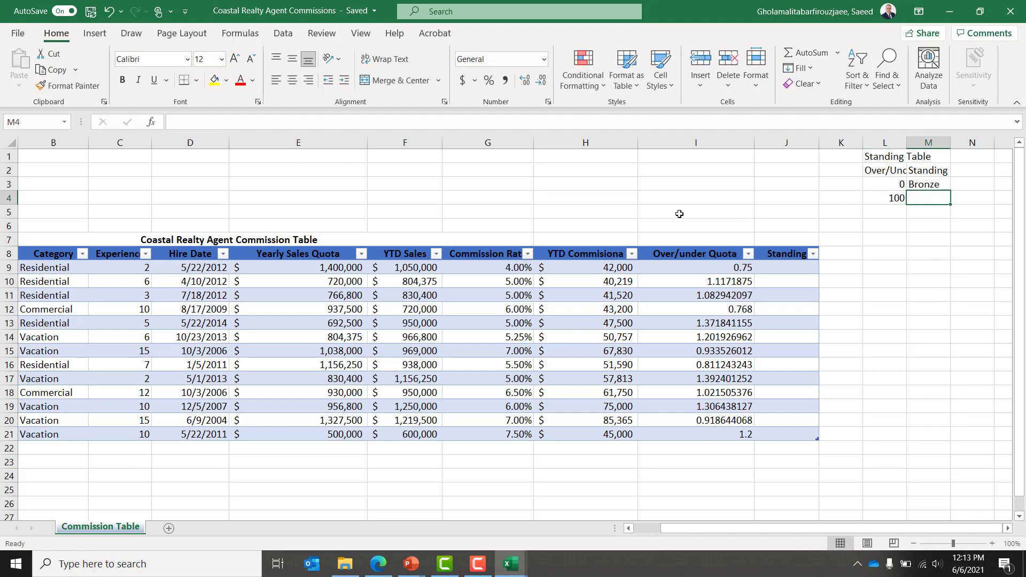
type("Silver")
key("Return")
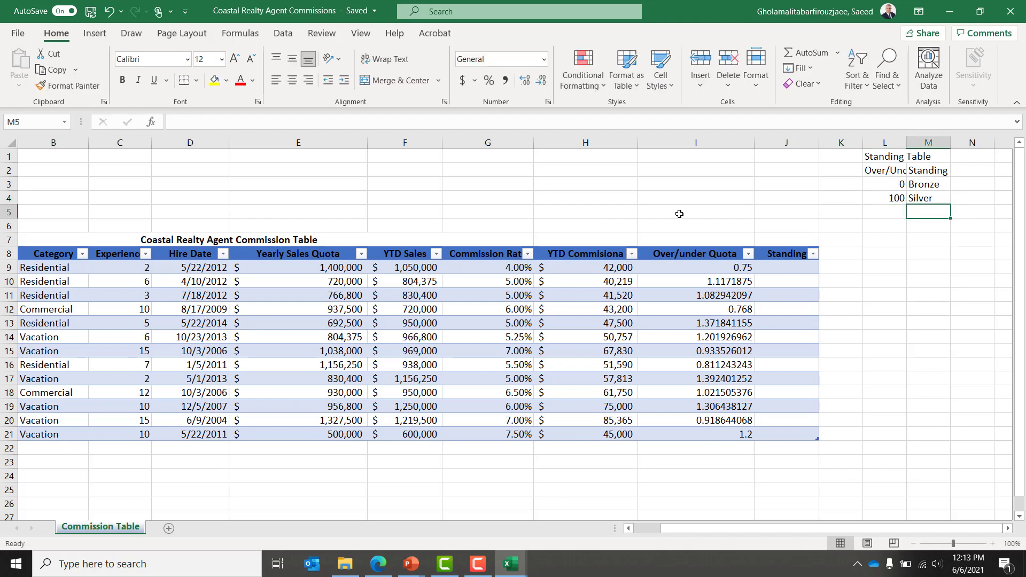
key("Left")
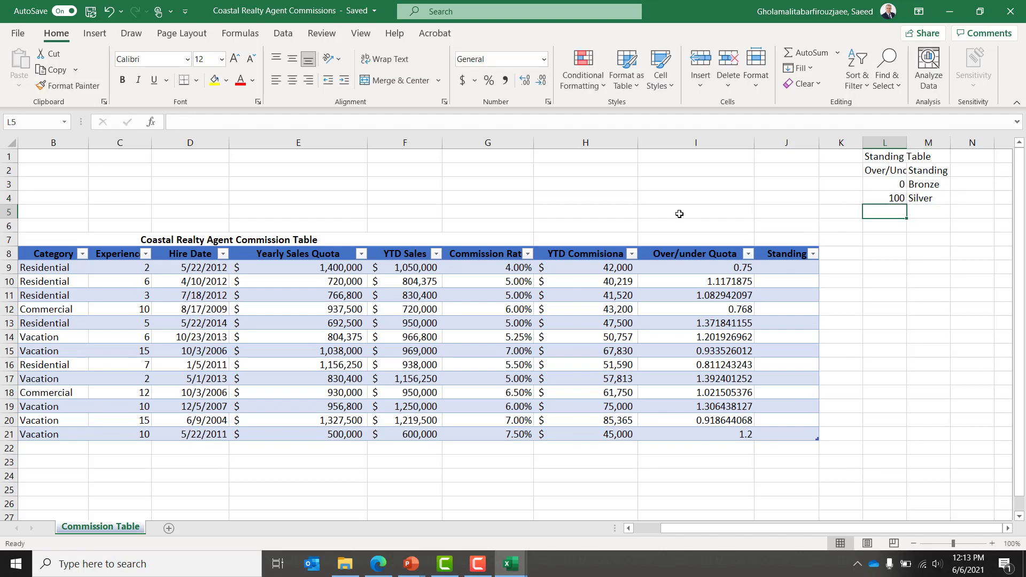
type("125")
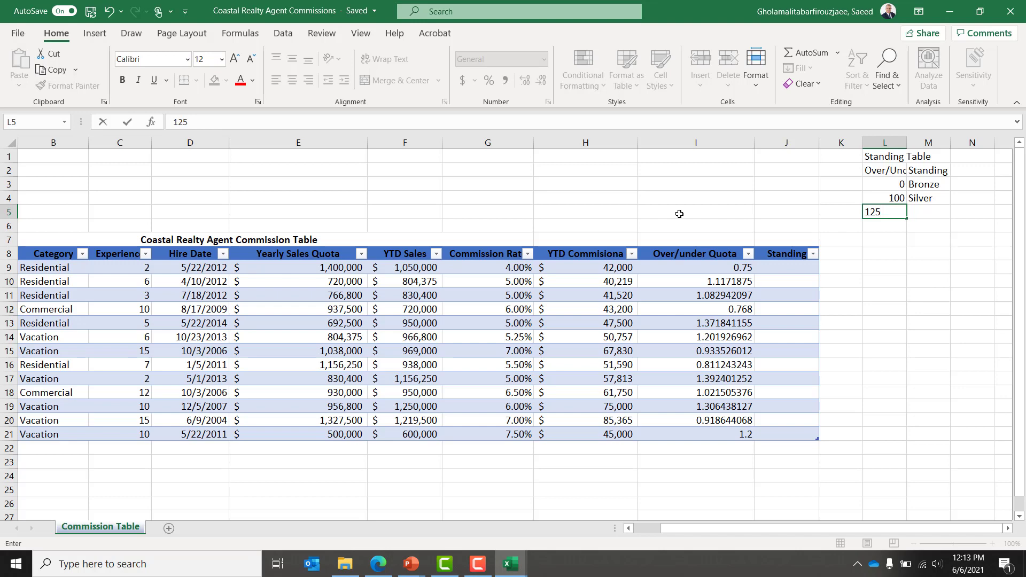
key("Tab")
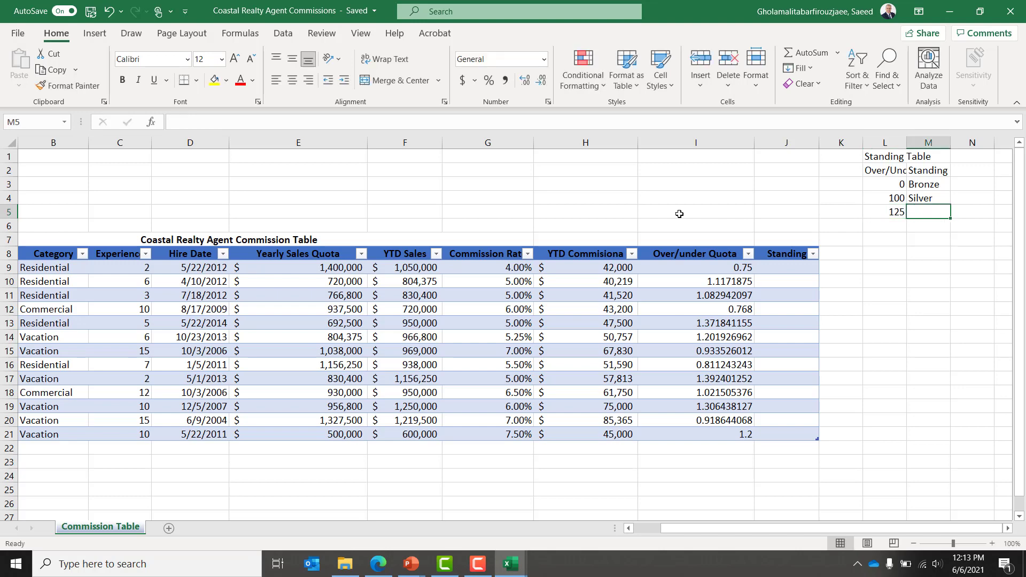
type("Gold")
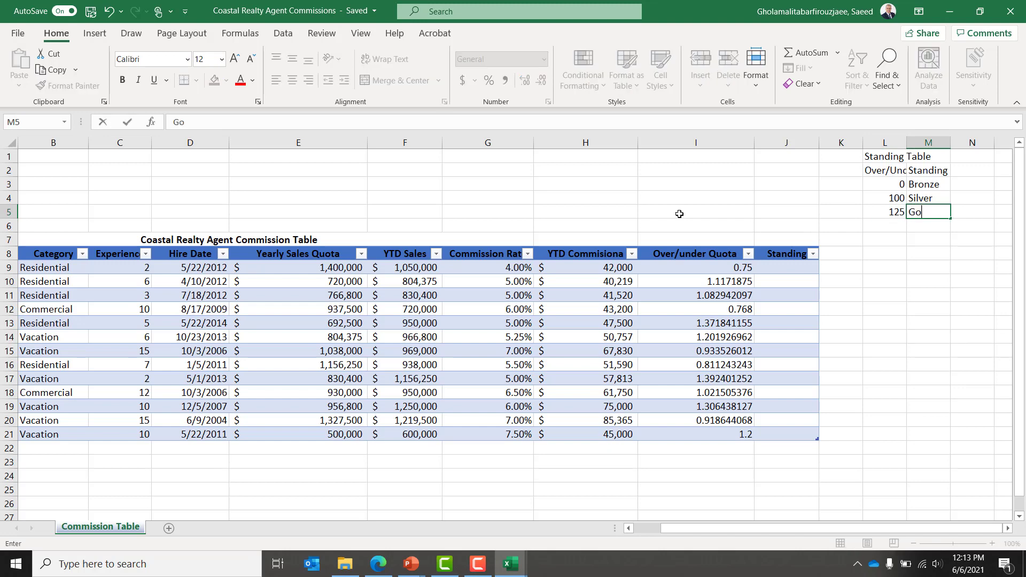
key("Return")
key("Up")
key("Up")
key("Up")
key("Up")
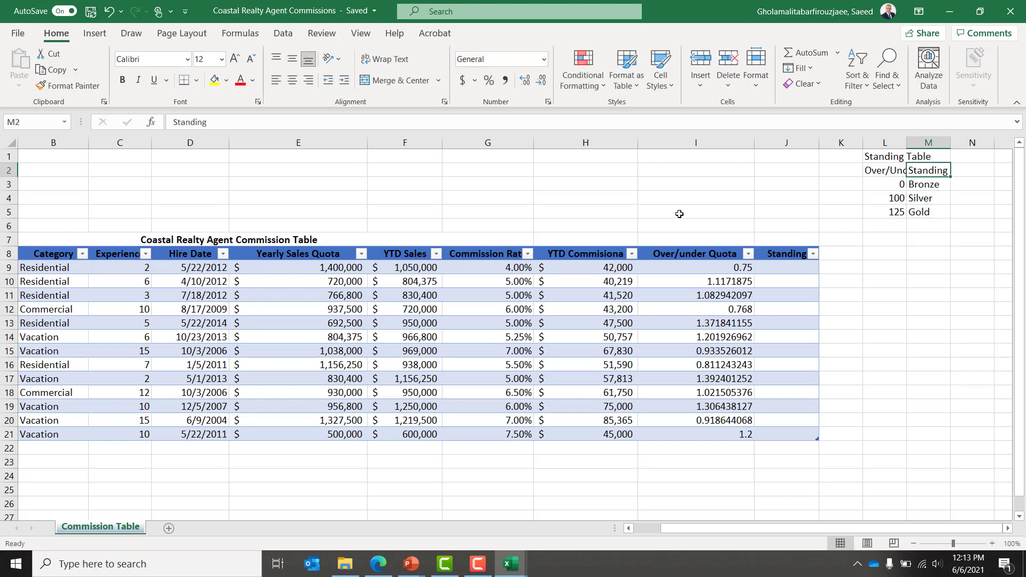
key("Left")
key("Up")
Step: Merge and centre the Standing Table title across L1:M1
key("shift+Right")
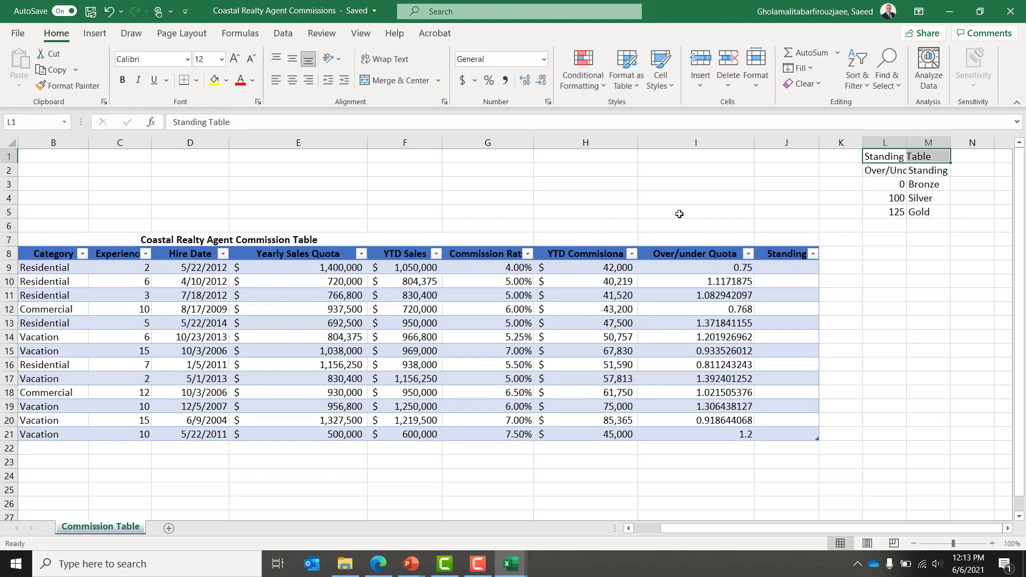
left_click(397, 85)
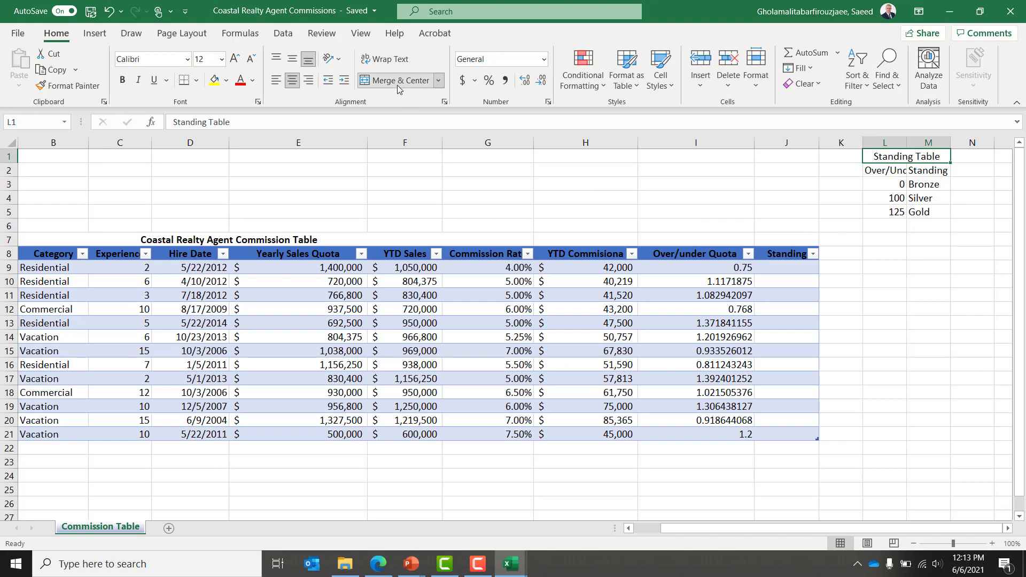
key("Down")
Step: Apply the Heading 1 cell style to the L2:M2 headers
key("shift+Right")
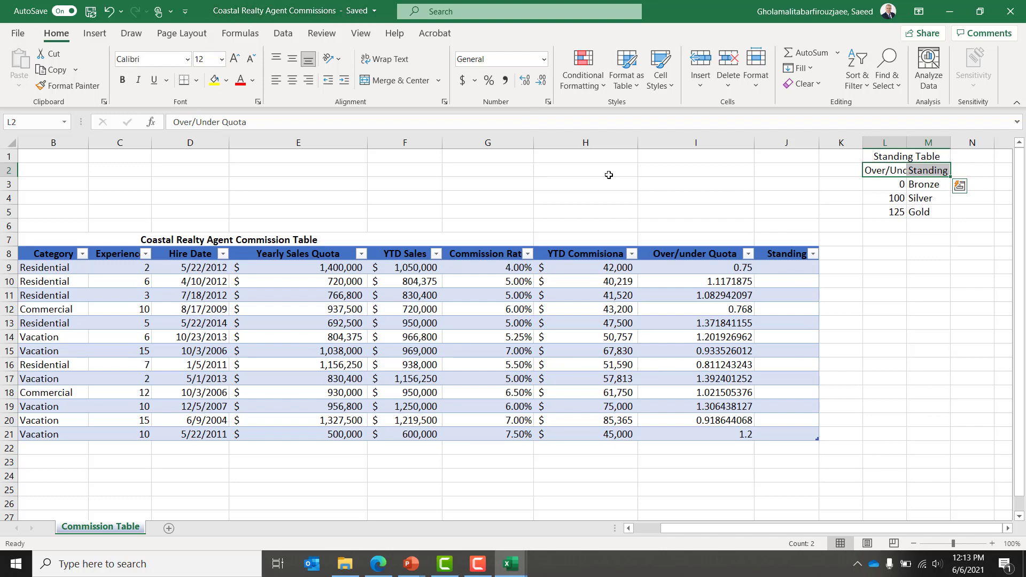
left_click(626, 86)
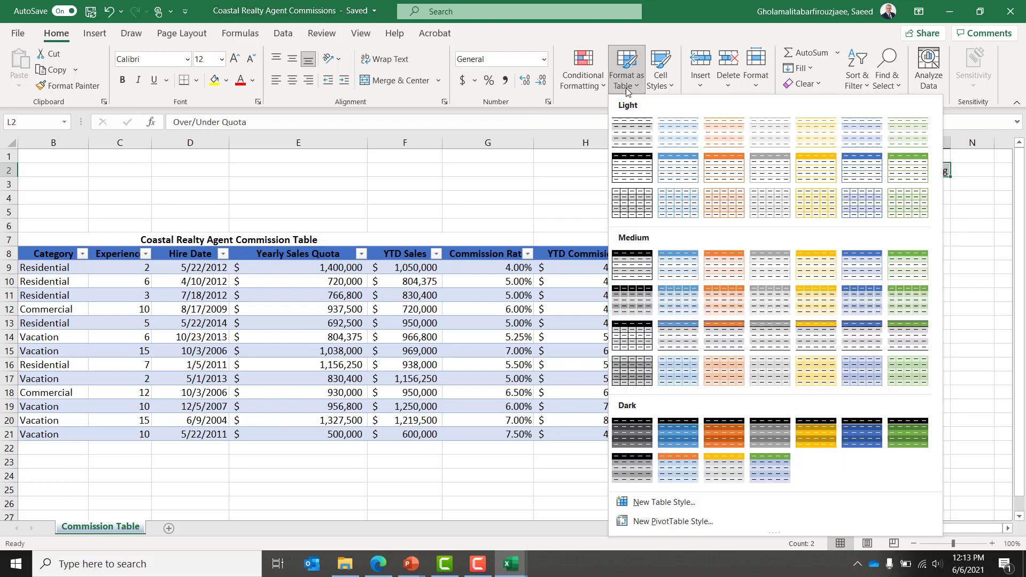
left_click(668, 81)
left_click(668, 81)
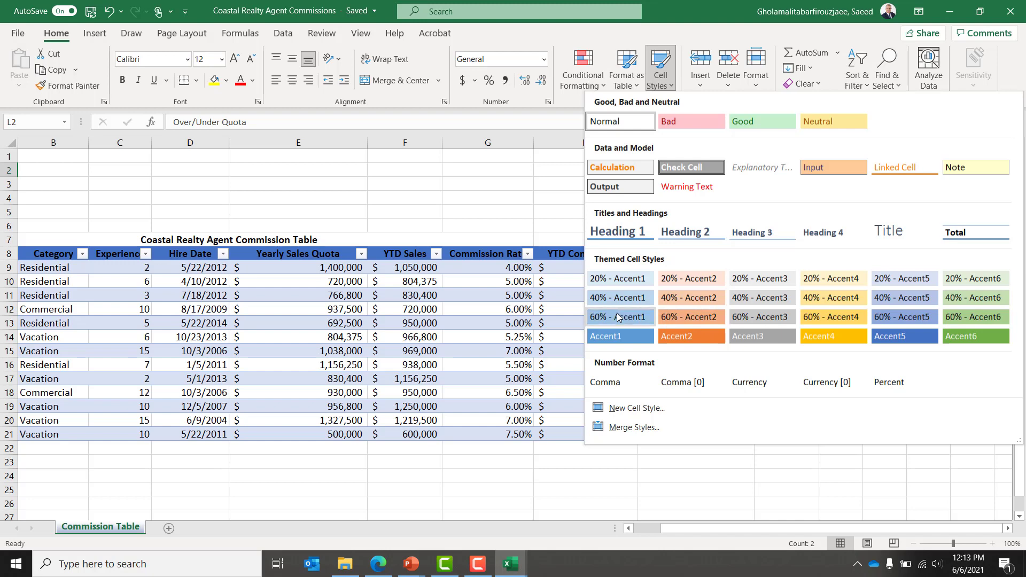
key("Escape")
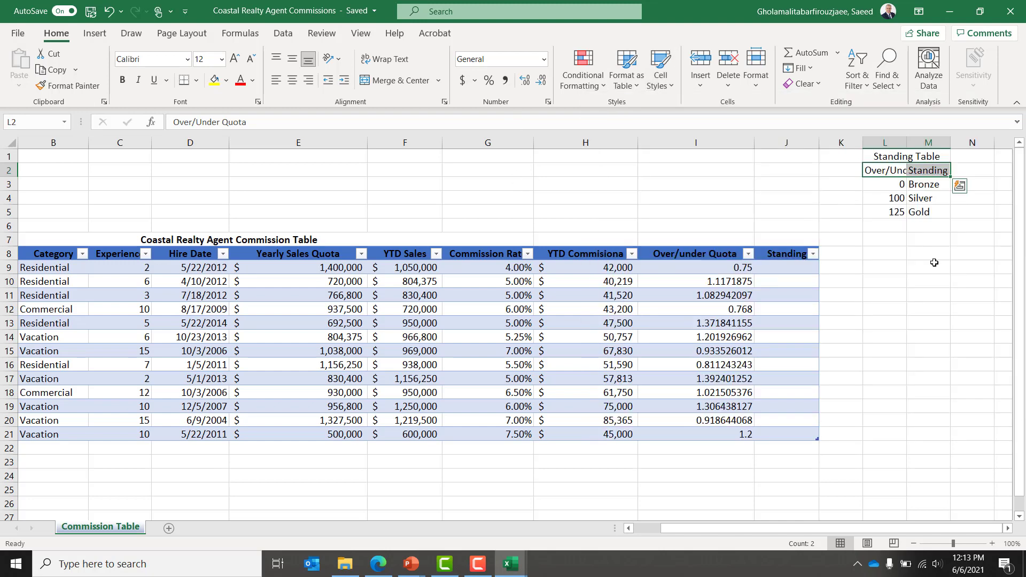
left_click(669, 86)
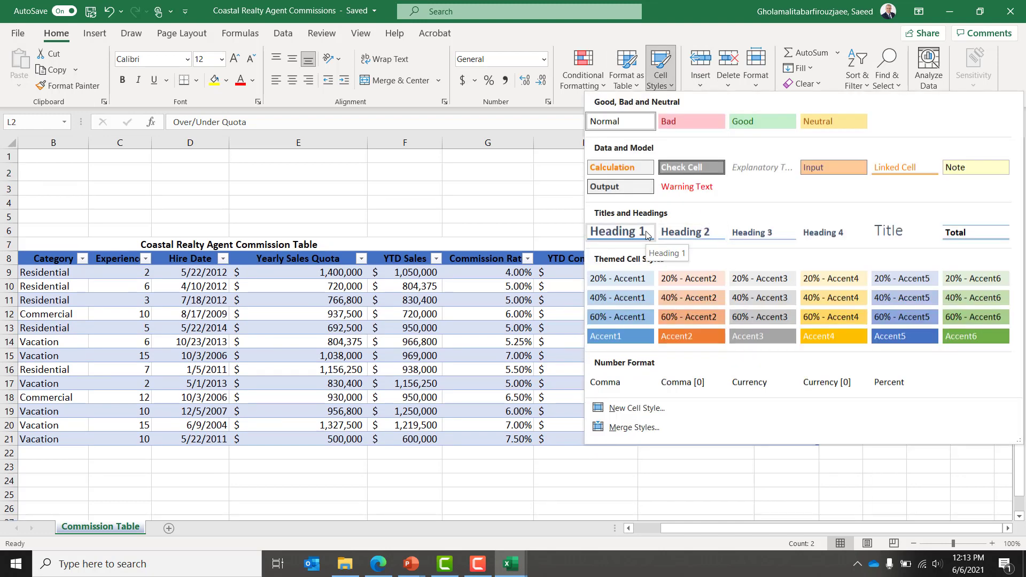
left_click(620, 232)
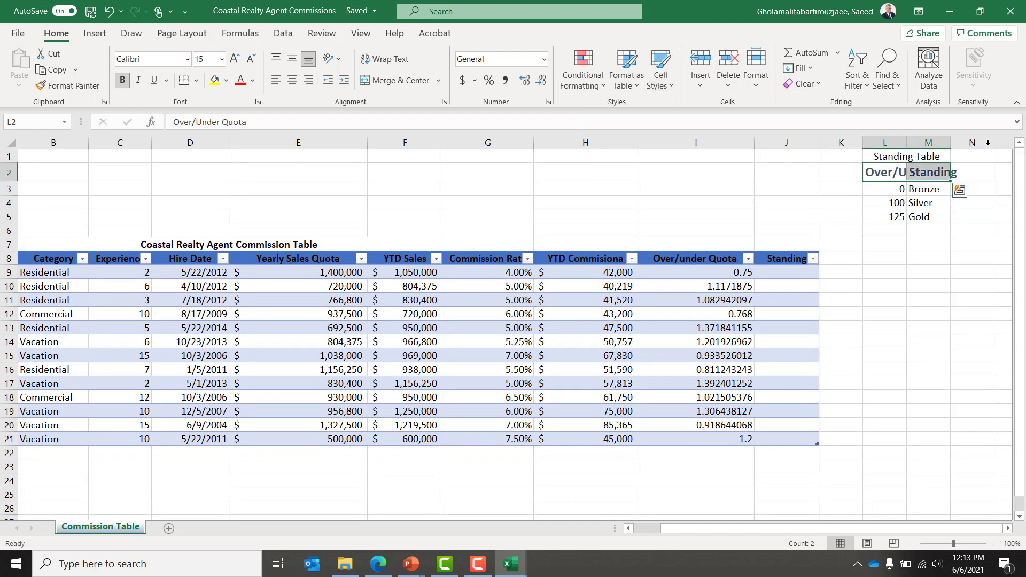
Step: Widen column L and format thresholds L3:L5 as Percentage with 2 decimals
left_click_drag(906, 142, 982, 143)
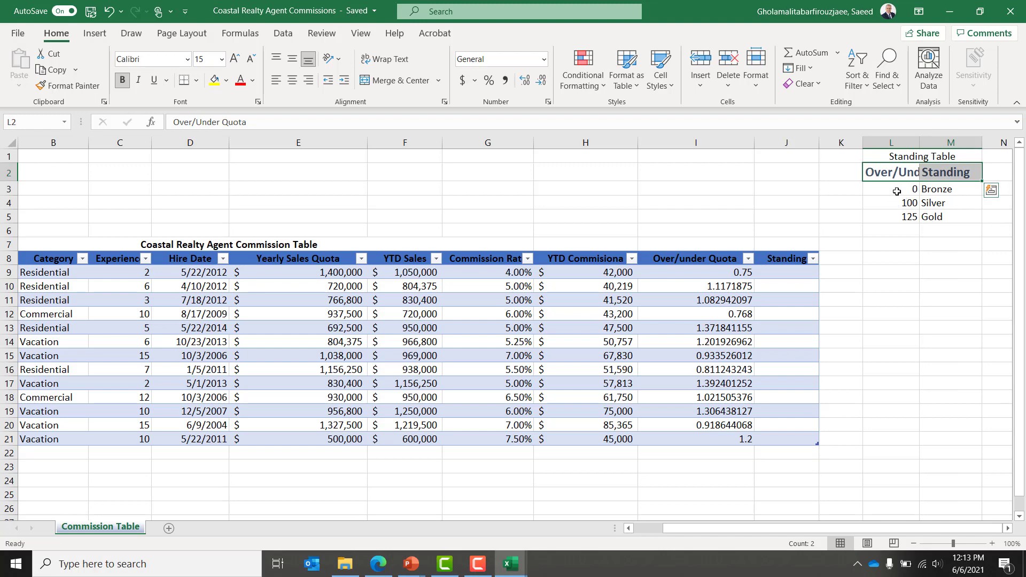
left_click(897, 191)
left_click_drag(897, 191, 897, 216)
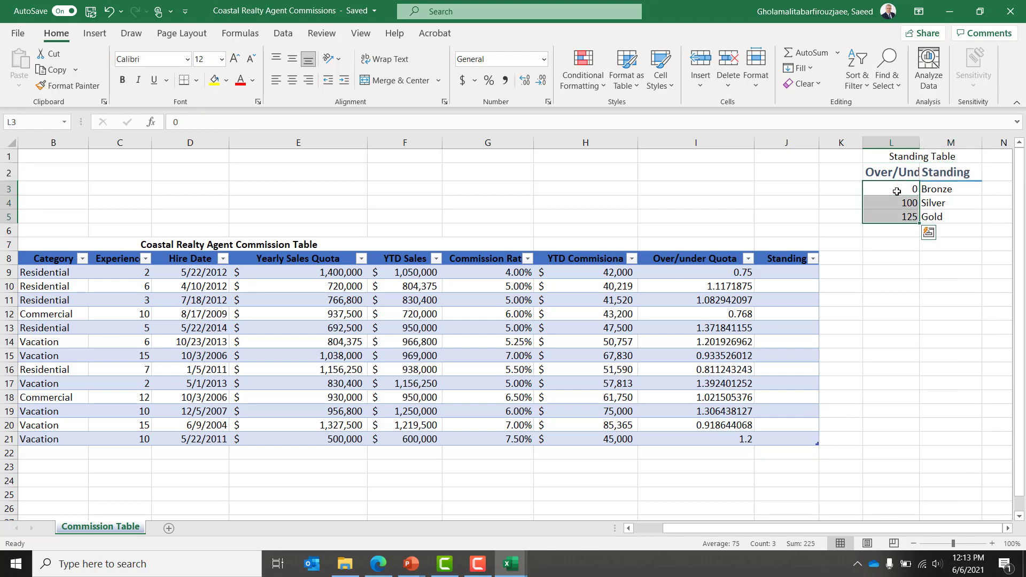
right_click(882, 196)
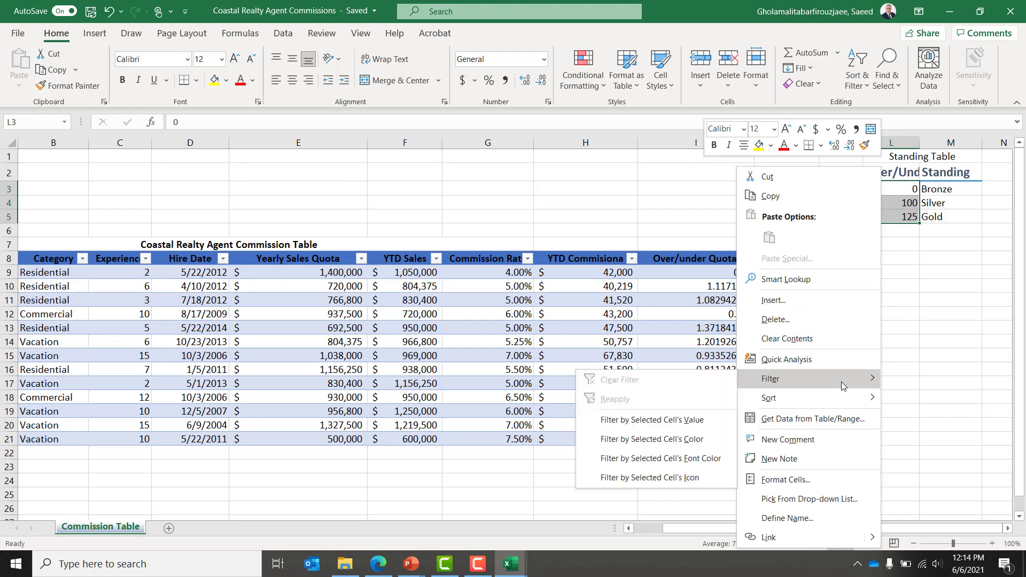
left_click(814, 478)
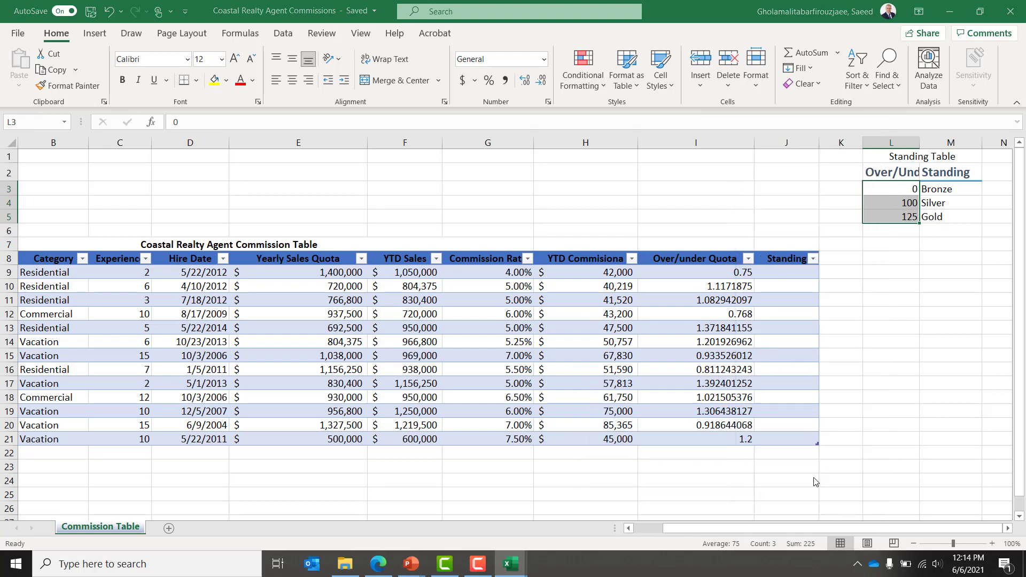
left_click(663, 245)
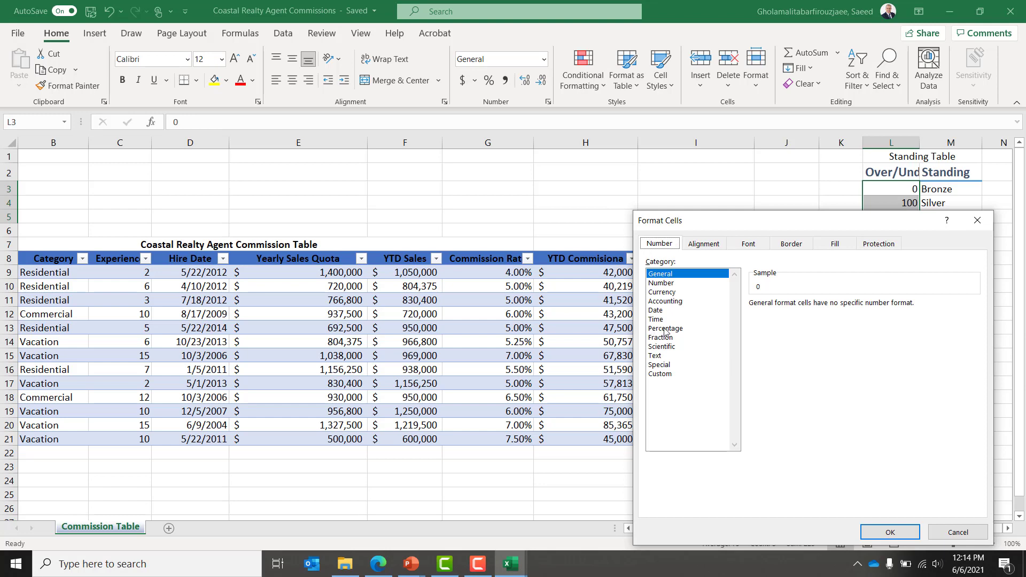
left_click(665, 329)
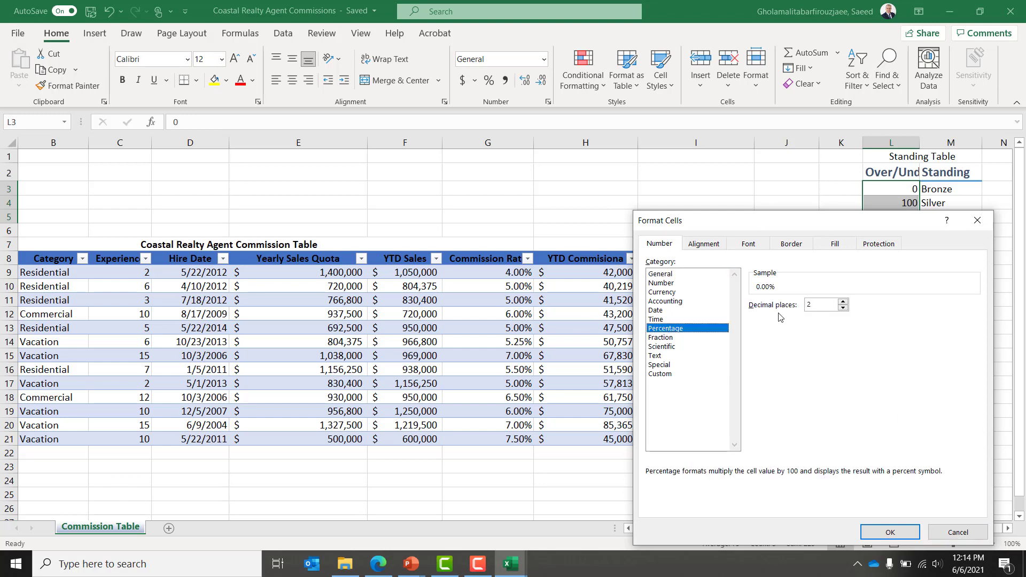
left_click(890, 533)
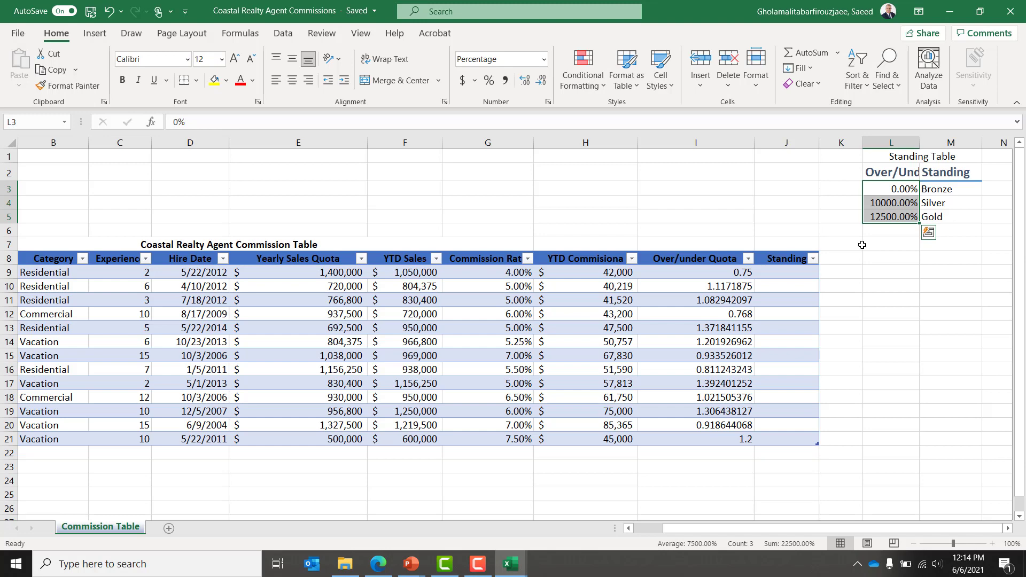
Step: Re-enter 100 and 125 in L4:L5 so thresholds read 0.00%, 100.00% and 125.00%
right_click(891, 188)
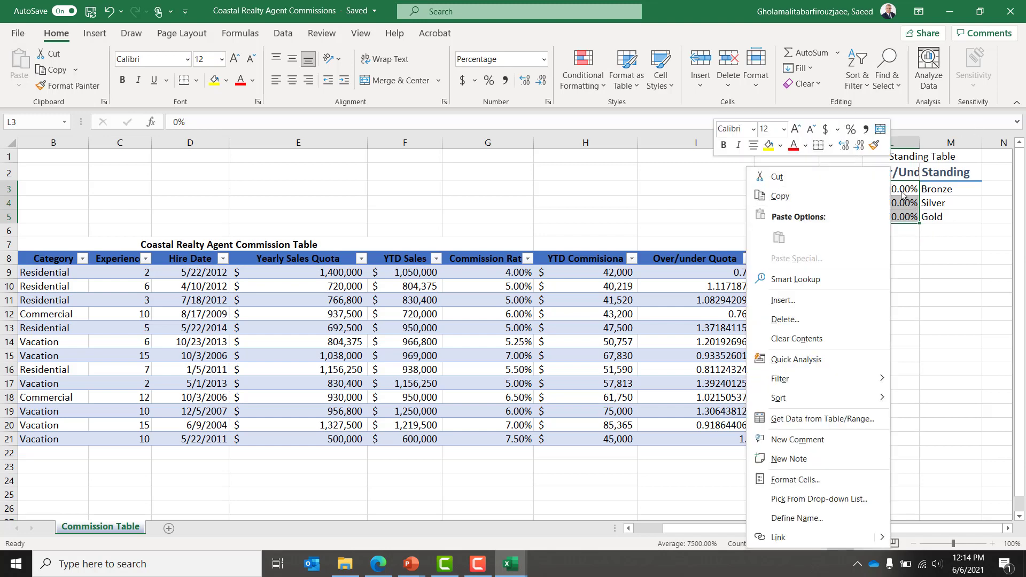
key("Escape")
left_click(890, 203)
type("100")
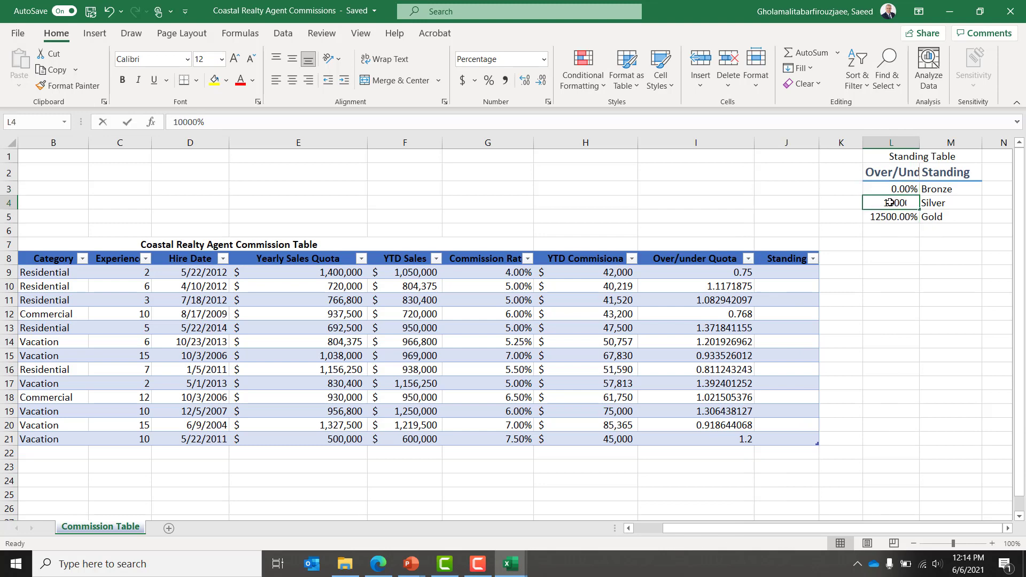
key("Return")
type("125")
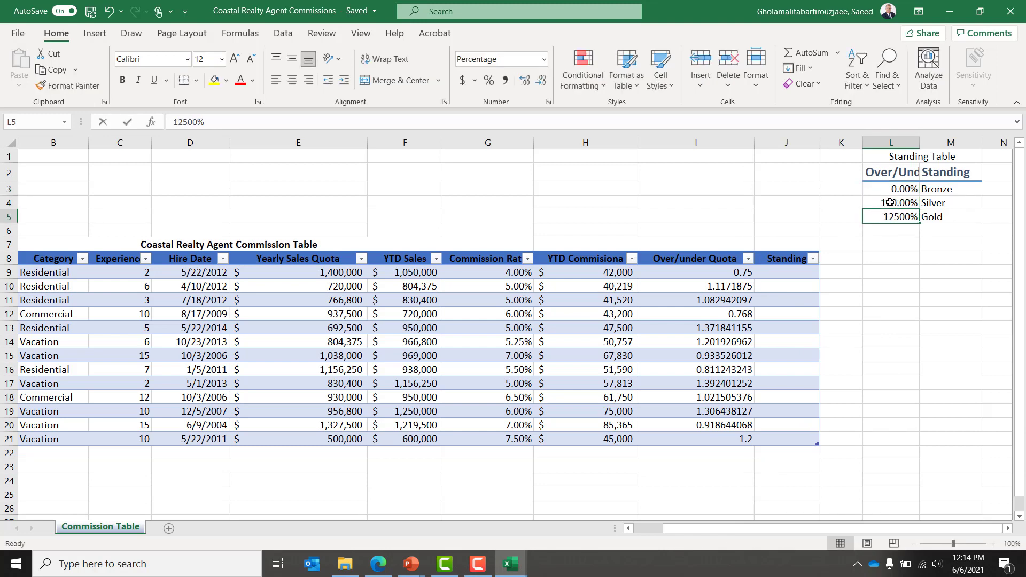
key("Return")
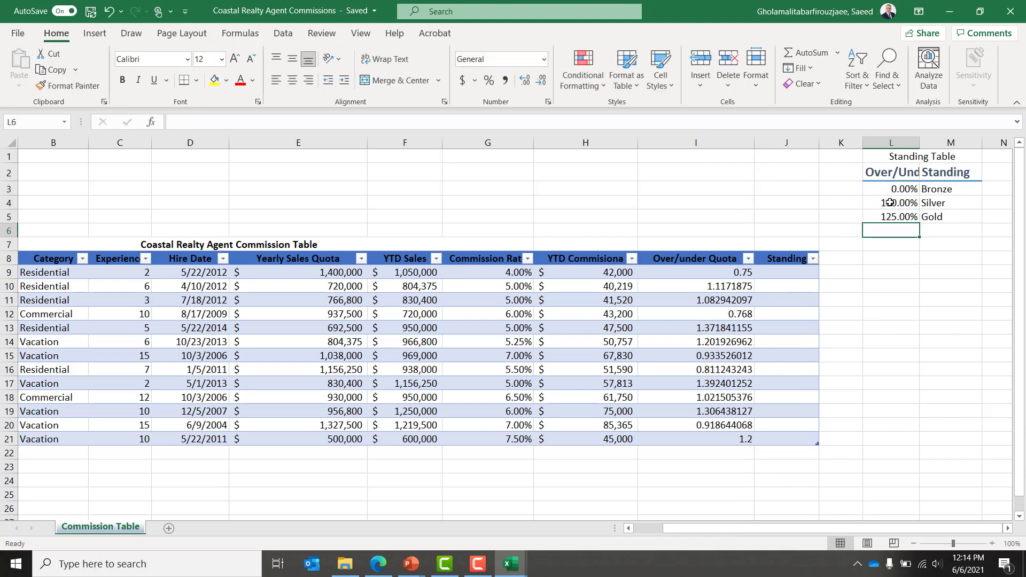
key("Up")
key("Up")
key("Up")
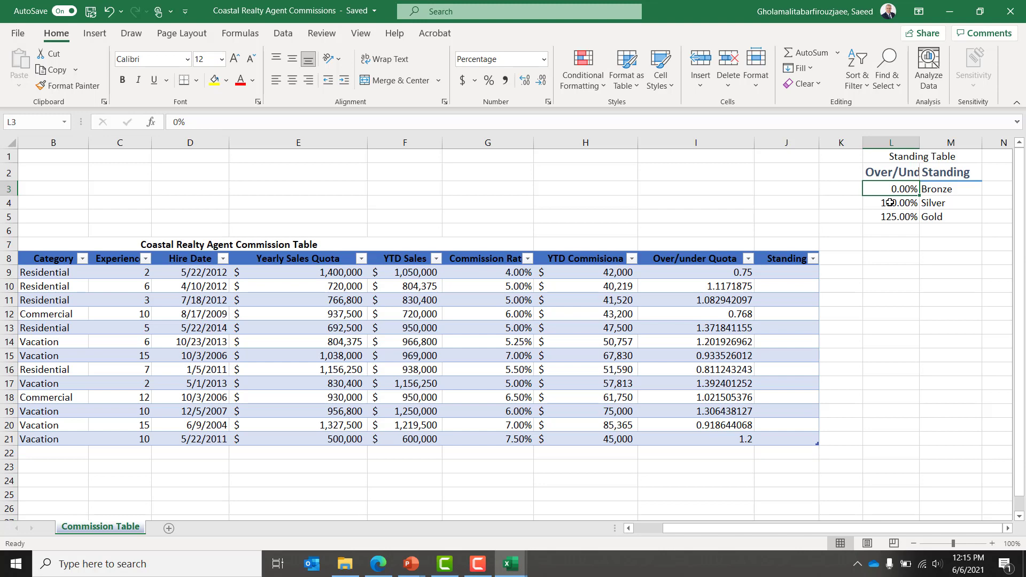
Step: Move back to cell I9, the first Over/under Quota value
key("Down")
key("Down")
key("Down")
key("Down")
key("Down")
key("Down")
key("Down")
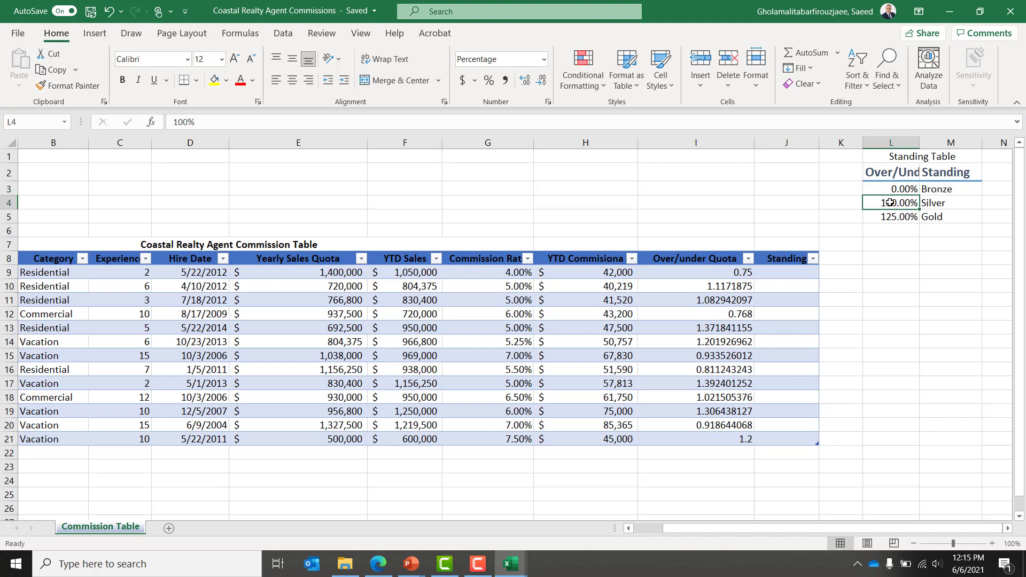
key("Up")
key("Up")
key("Up")
key("Up")
key("Up")
key("Up")
key("Up")
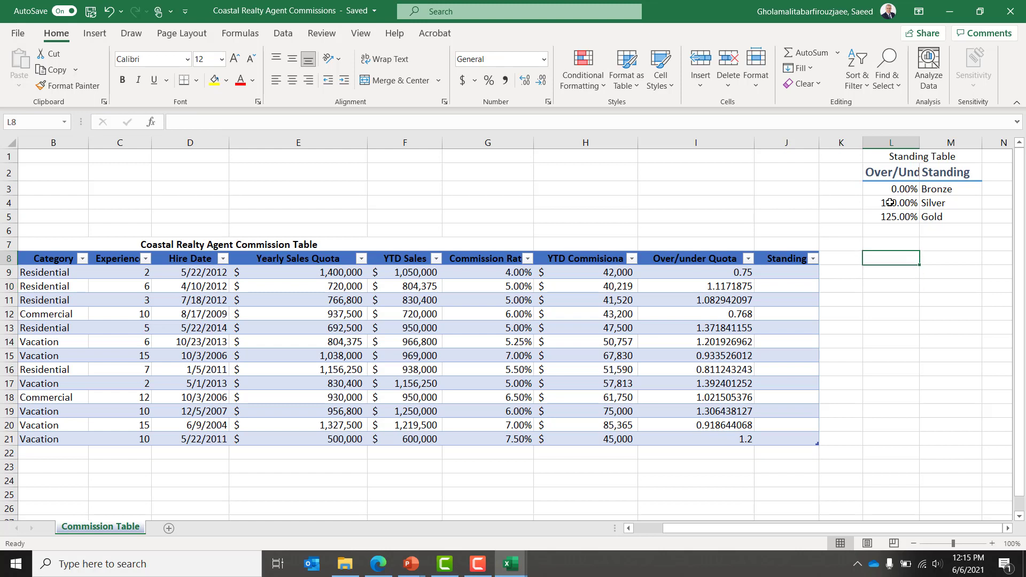
key("Down")
key("Up")
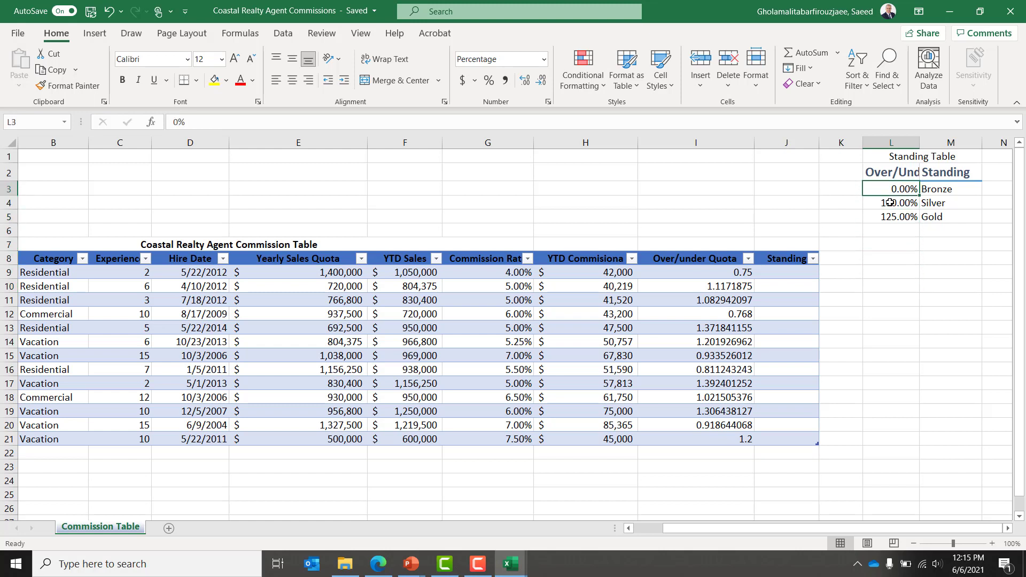
key("Down")
key("Down")
key("Down")
key("Down")
key("Left")
key("Left")
key("Left")
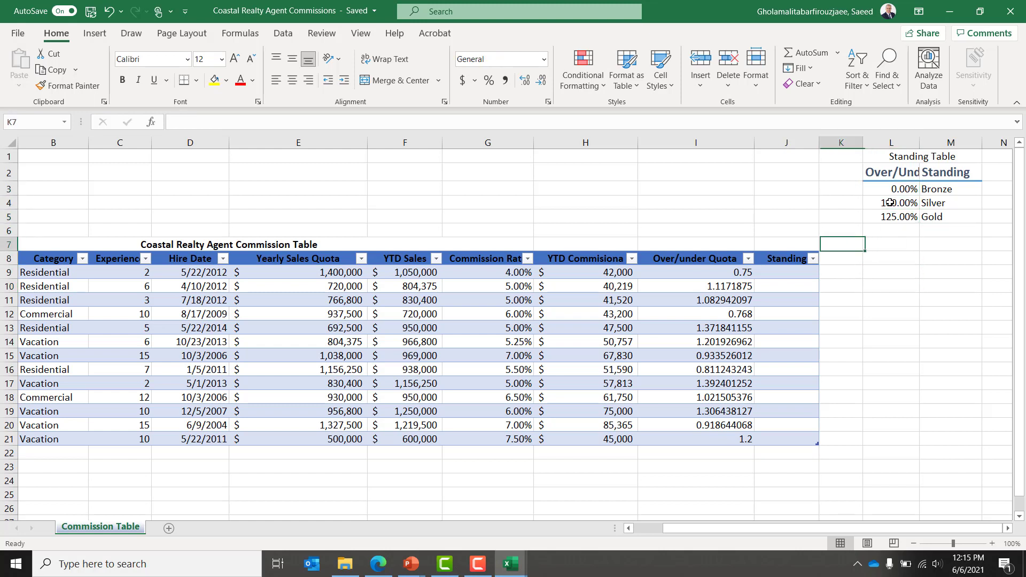
key("Down")
key("Down")
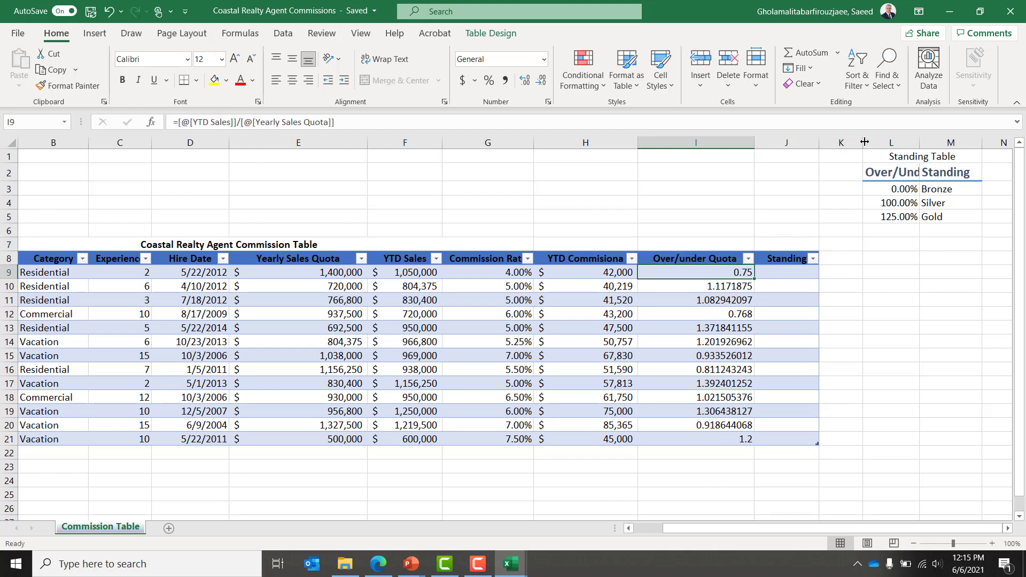
Step: Narrow column K and widen column L so the Standing Table fits neatly
left_click_drag(864, 141, 847, 148)
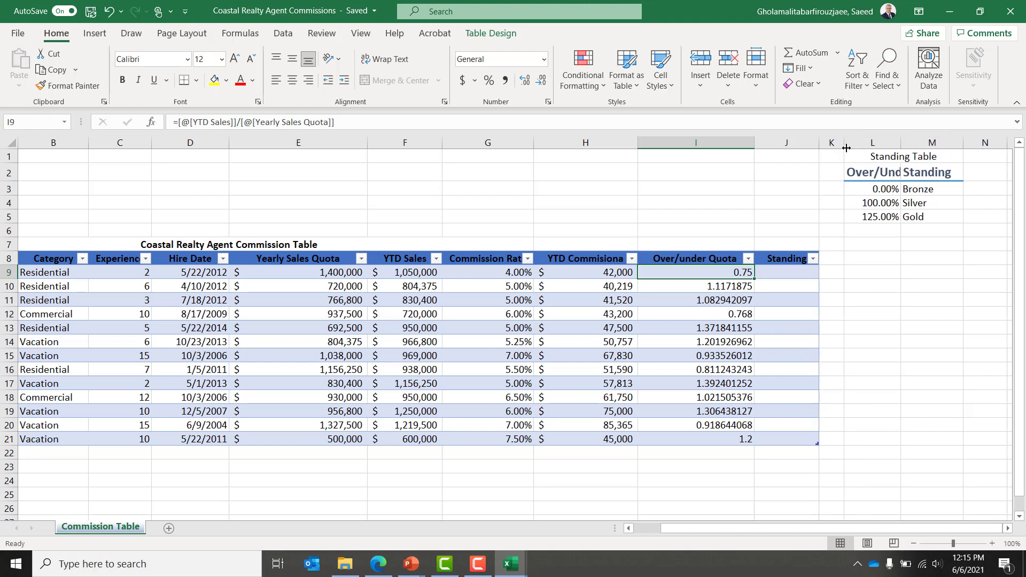
left_click(907, 153)
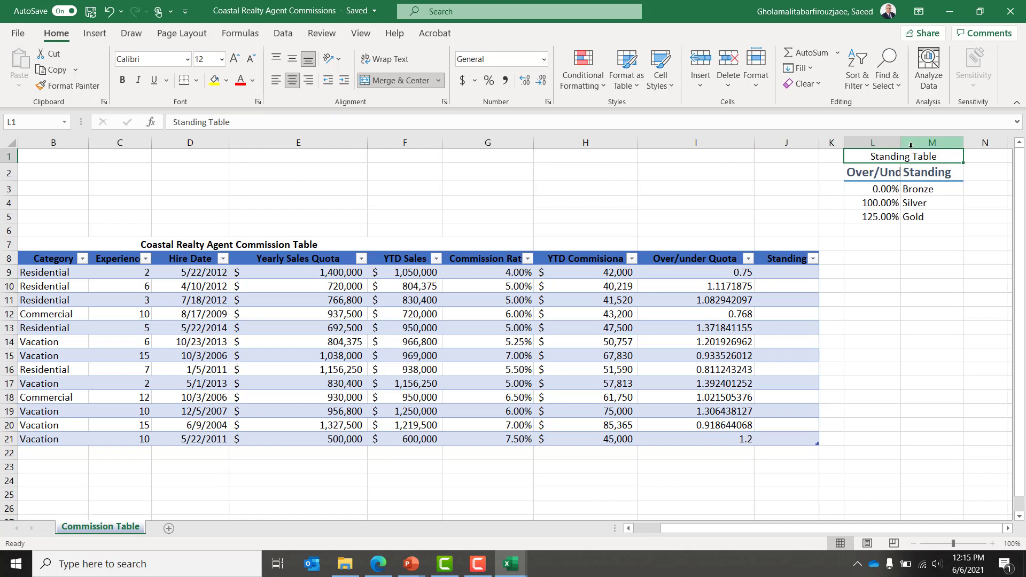
left_click(879, 174)
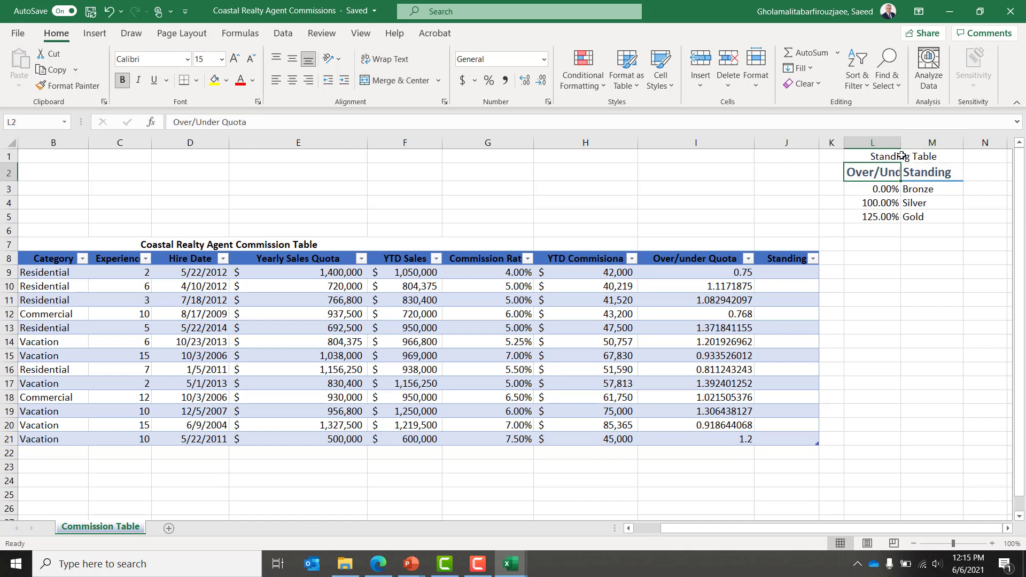
left_click_drag(901, 143, 923, 144)
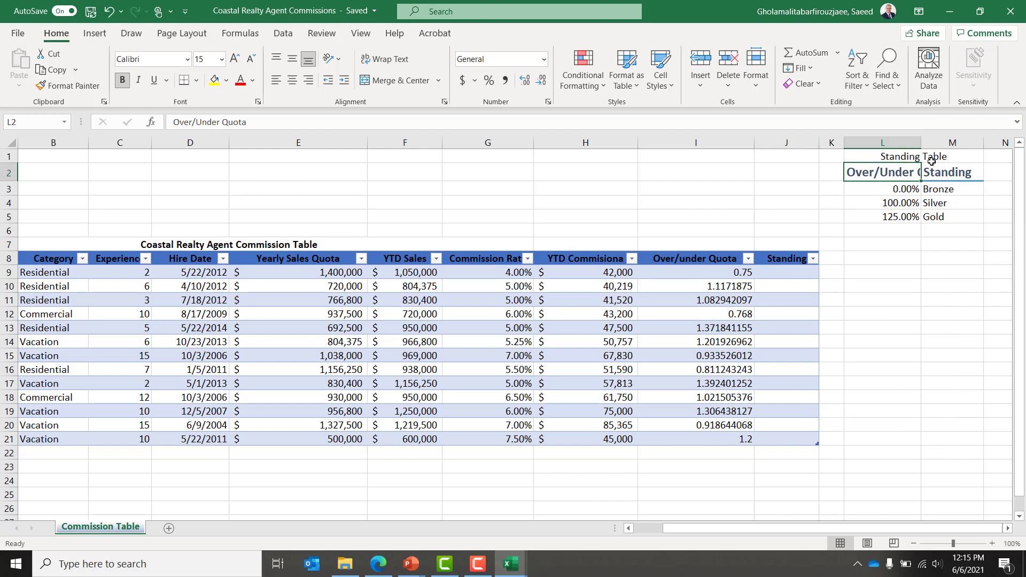
Step: Wrap the Over/Under Quota and Standing headers onto two lines
left_click(945, 170, "shift")
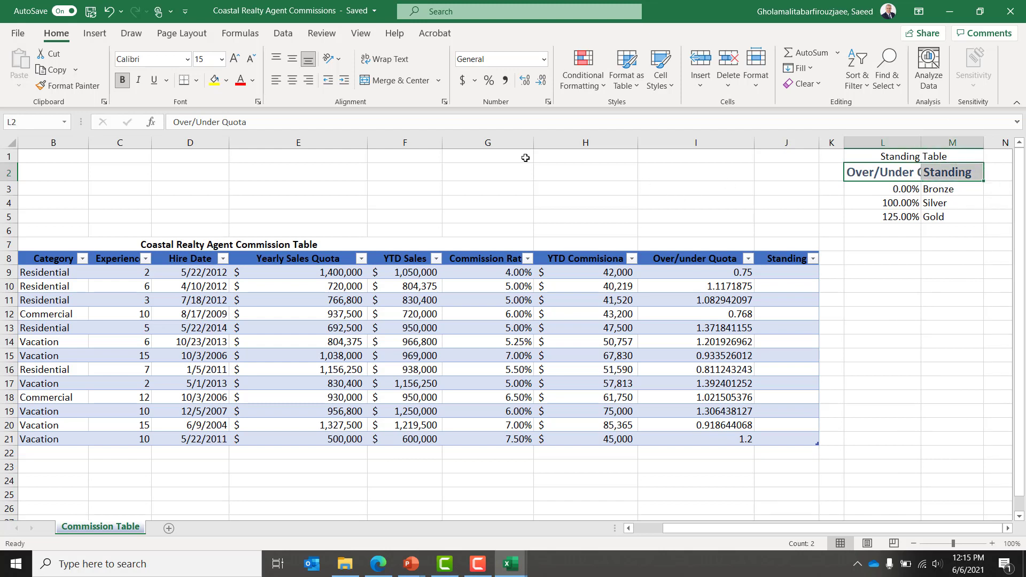
left_click(387, 59)
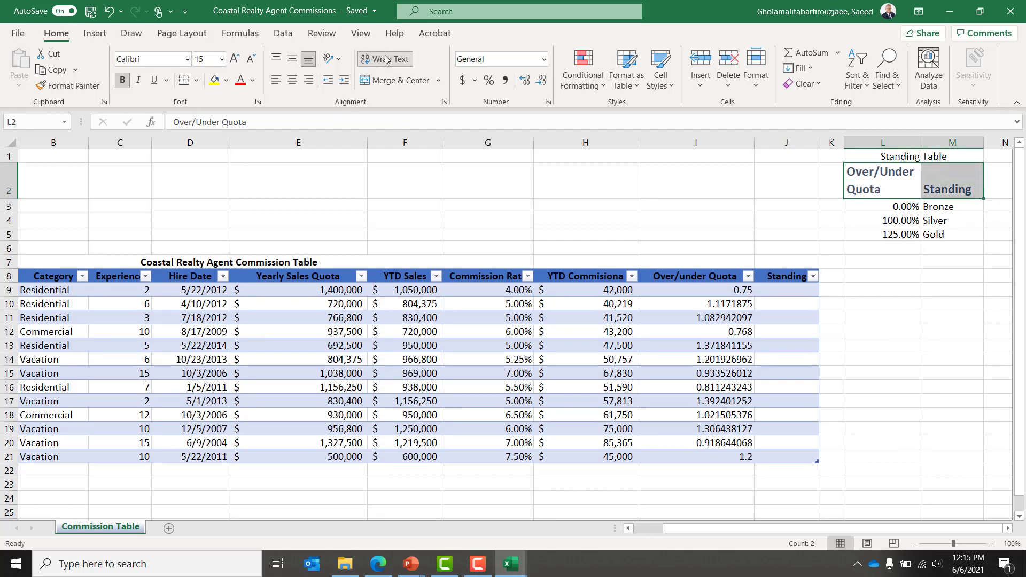
left_click(774, 288)
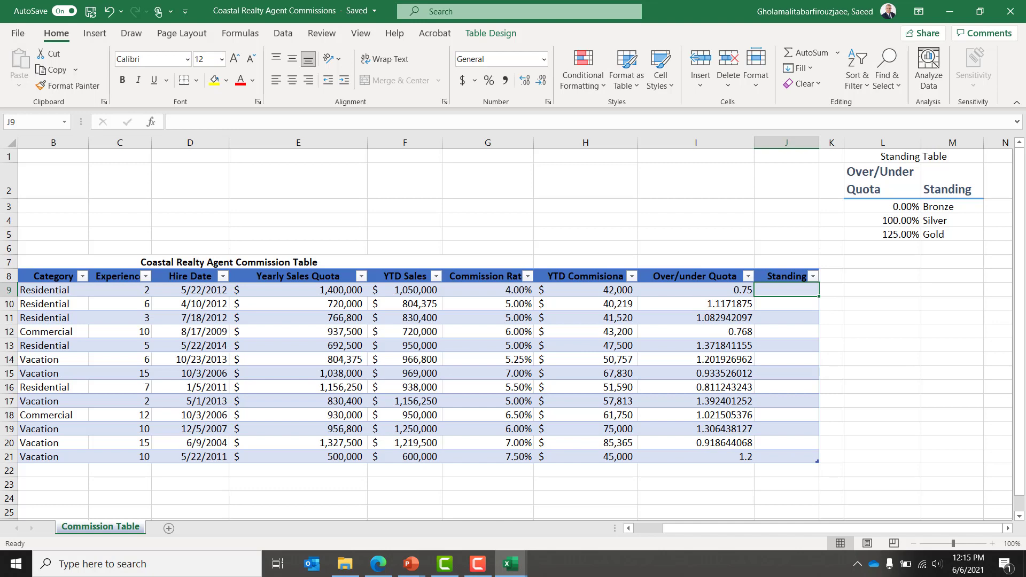
Step: Start a VLOOKUP in J9 using I9 as the lookup value and range $I$3:$M$5
type("=")
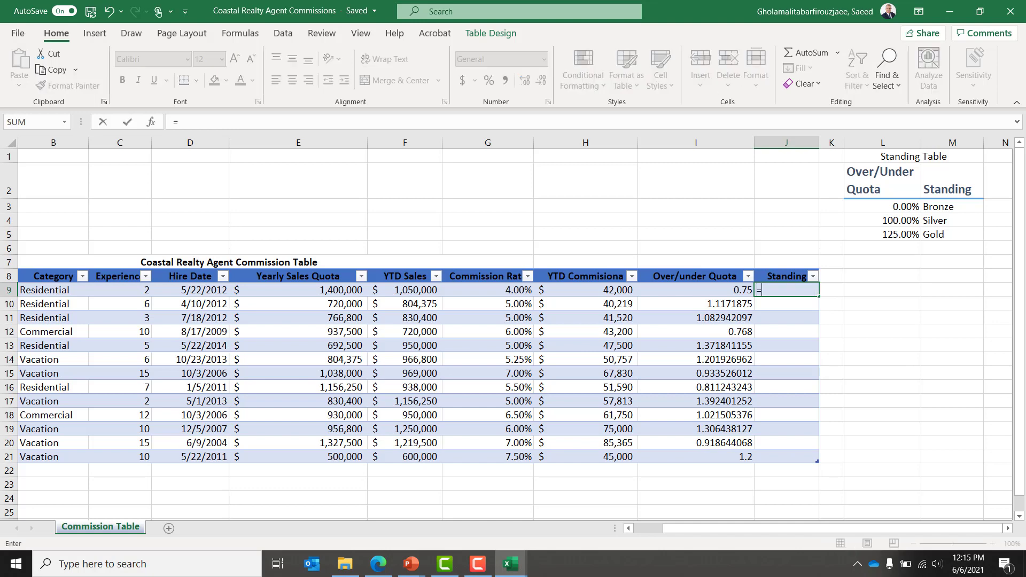
type("vl")
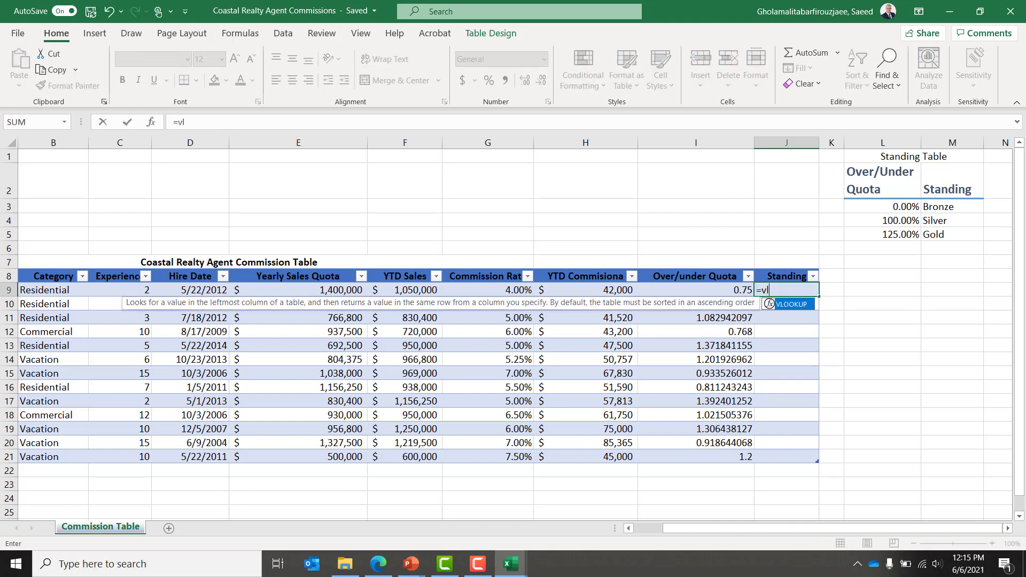
key("Tab")
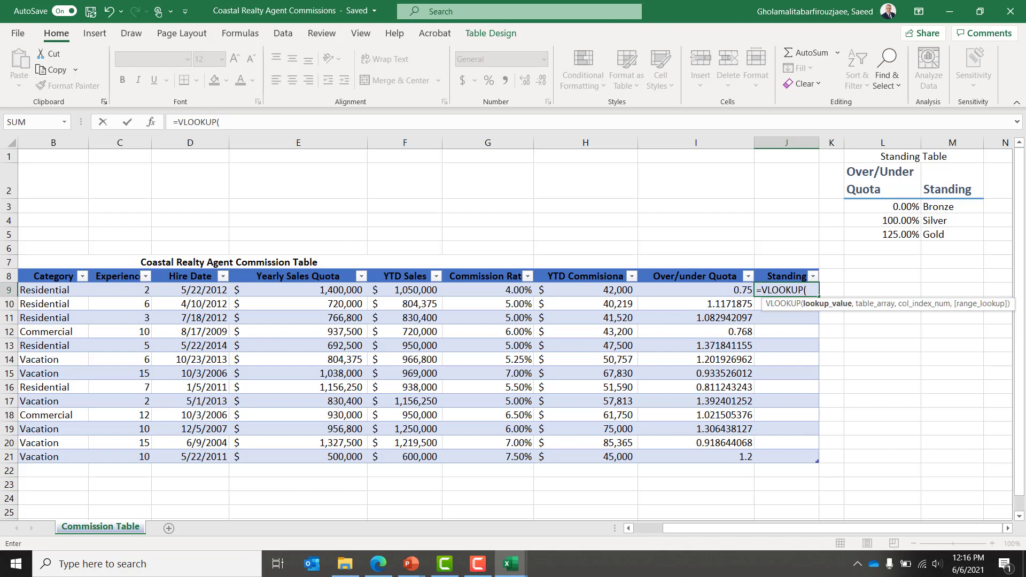
type("i9")
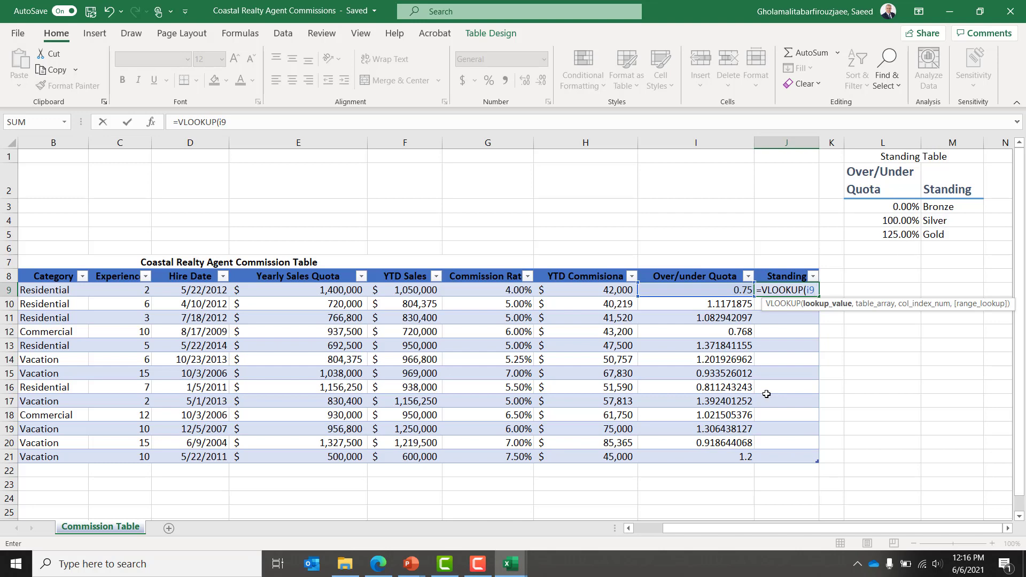
type(",")
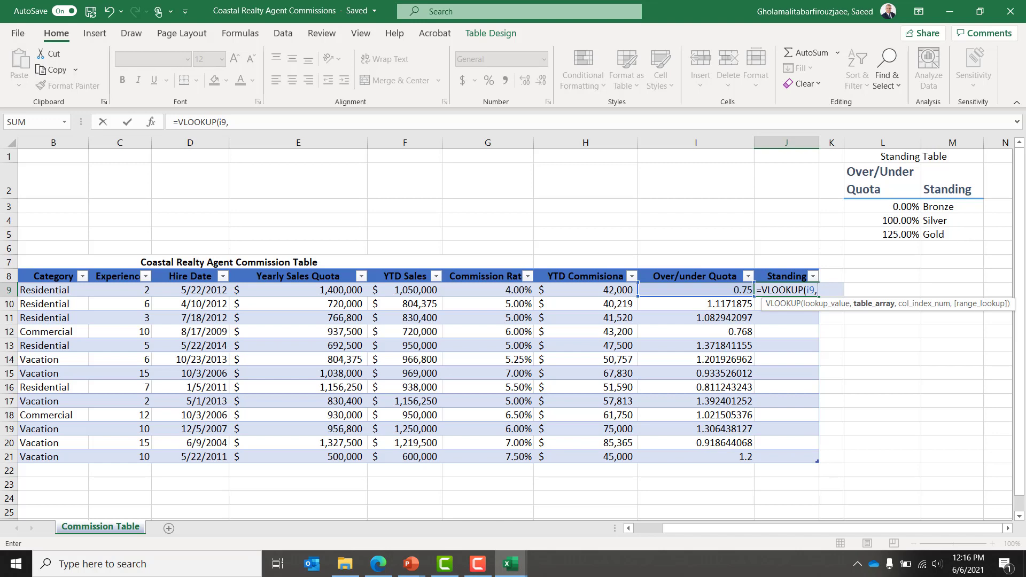
type("$")
type("I$3")
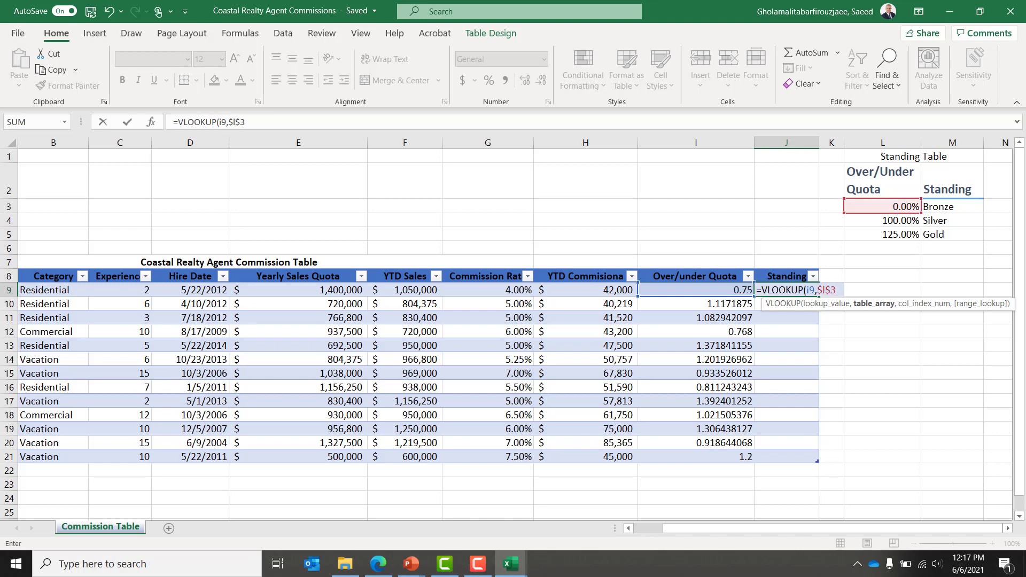
type(":$m$")
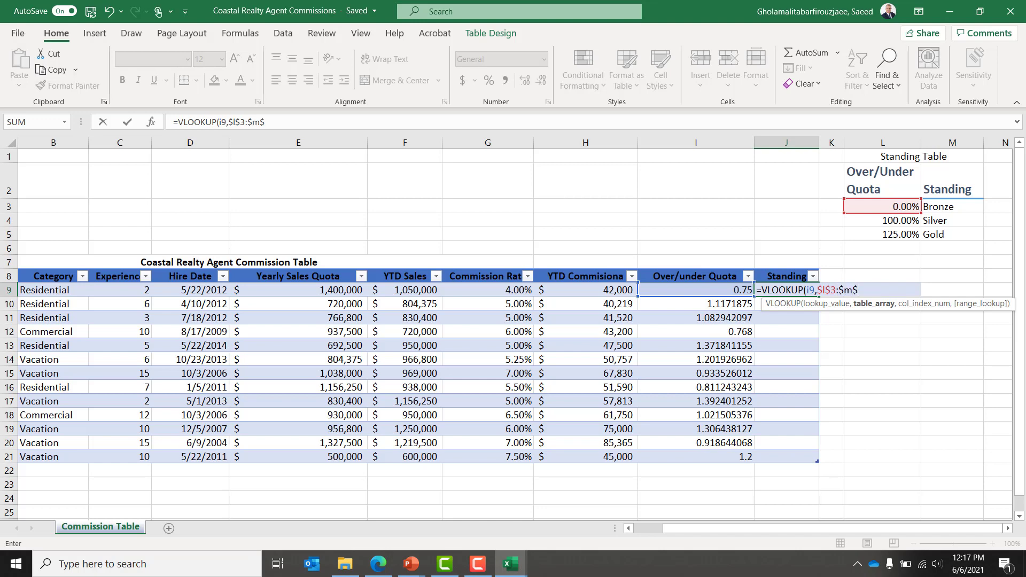
type("5,2")
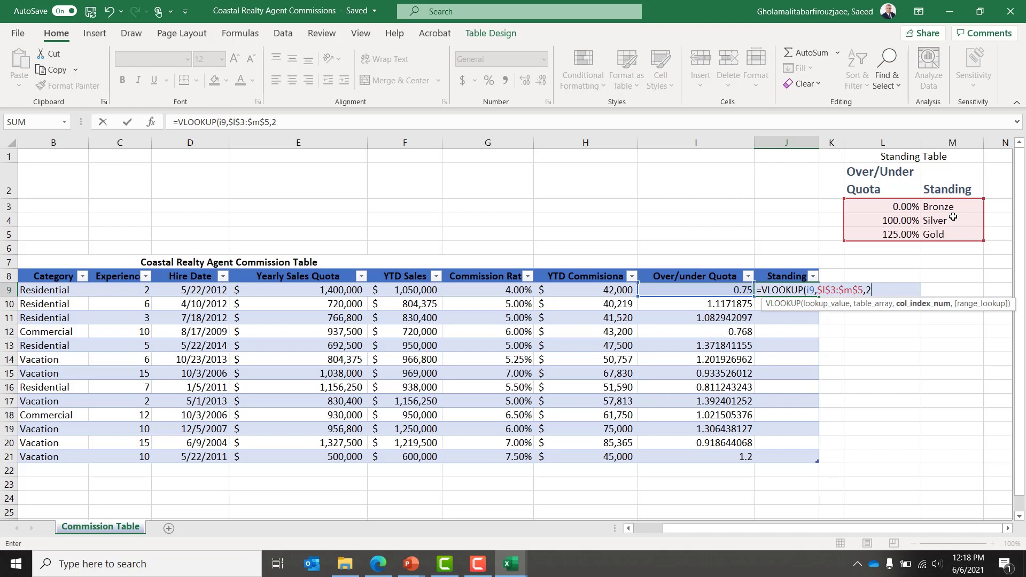
Step: Close and enter the VLOOKUP so all thirteen agents show Bronze, Silver or Gold
type(")")
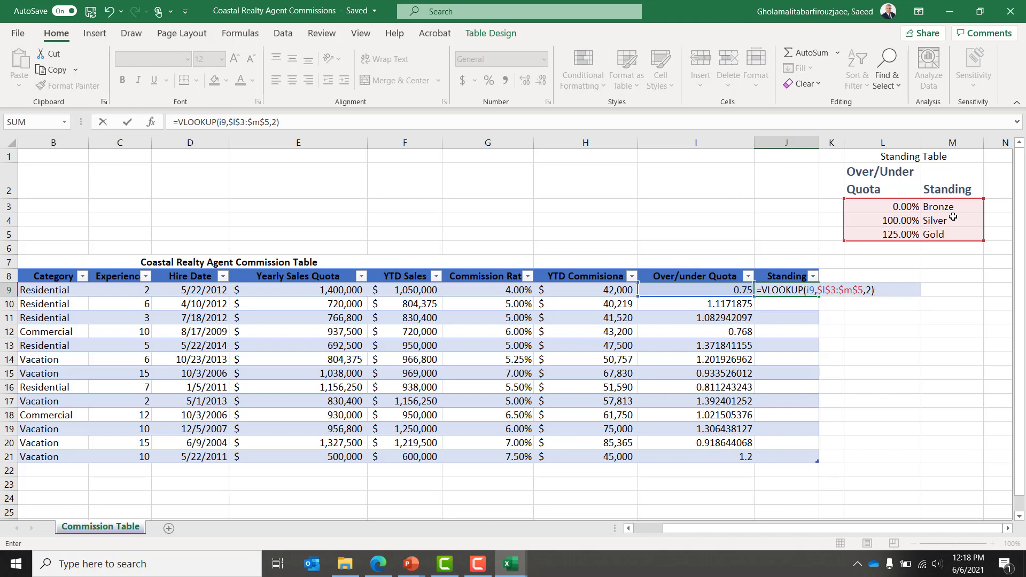
key("Return")
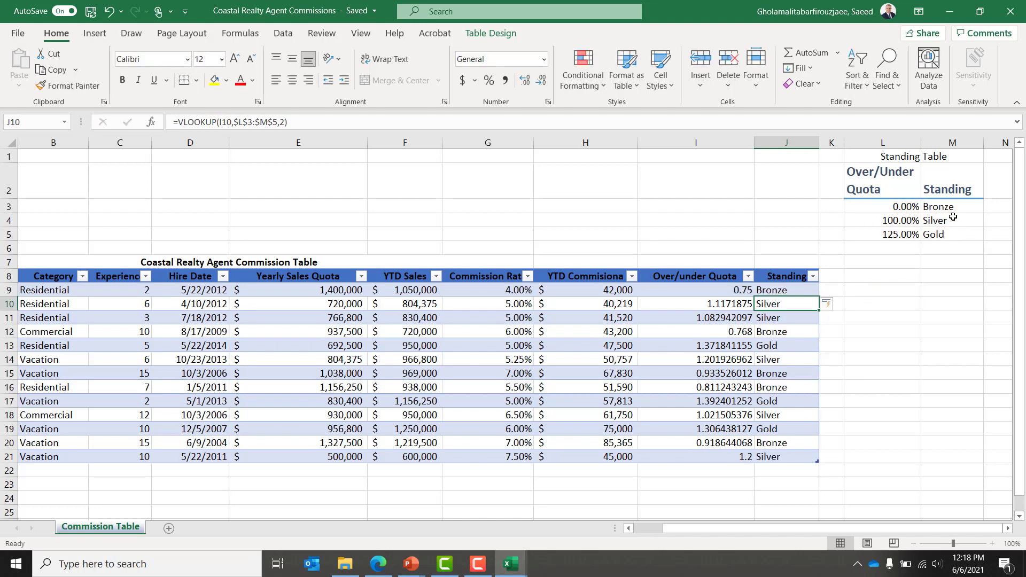
key("Left")
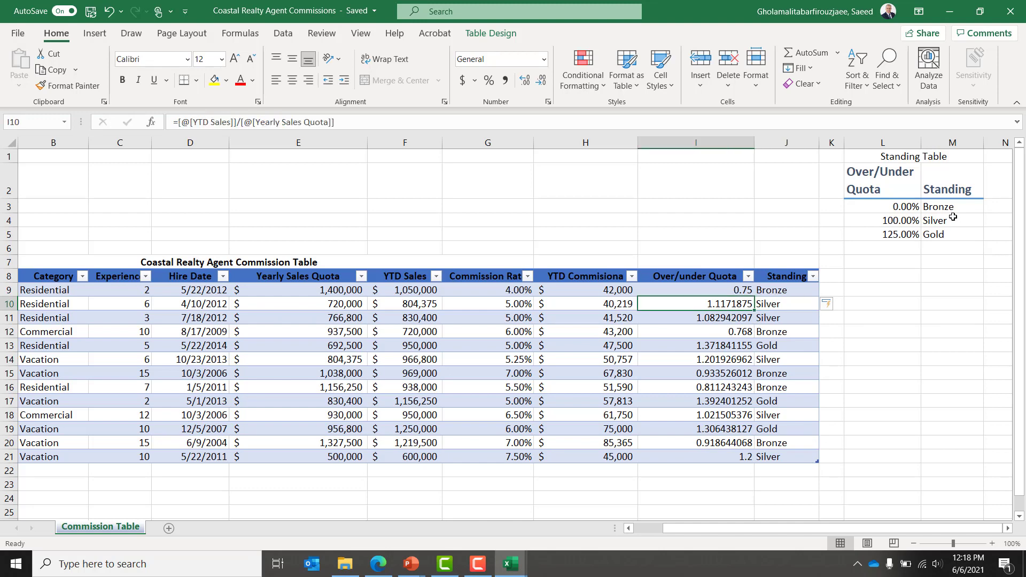
key("Right")
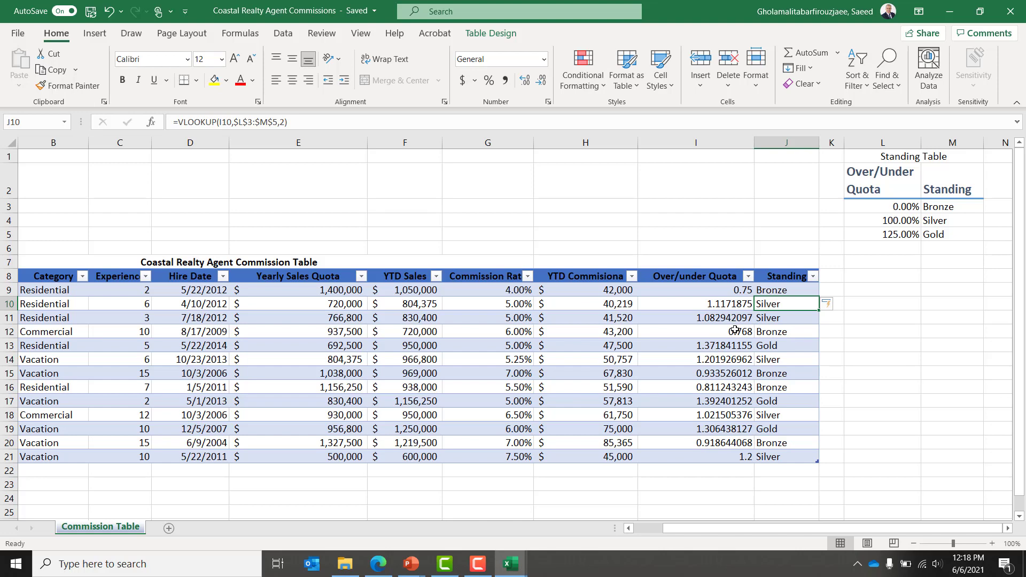
left_click(146, 276)
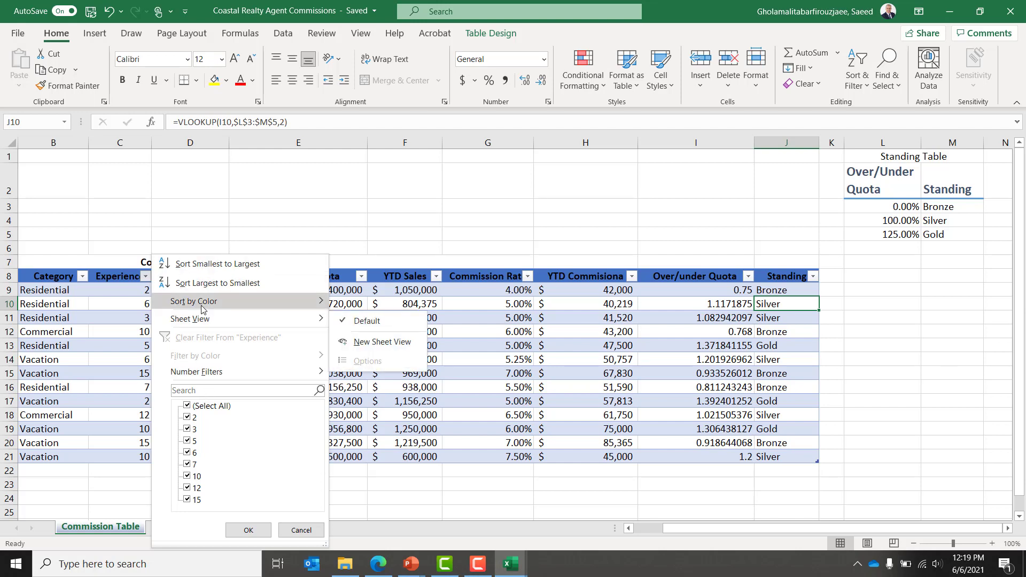
mouse_move(202, 308)
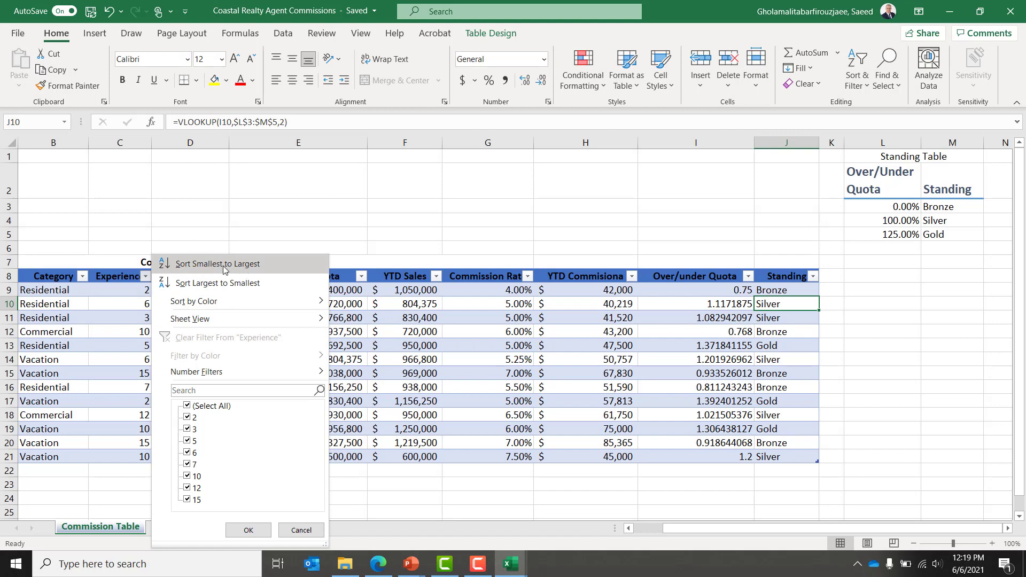
left_click(83, 278)
left_click(83, 277)
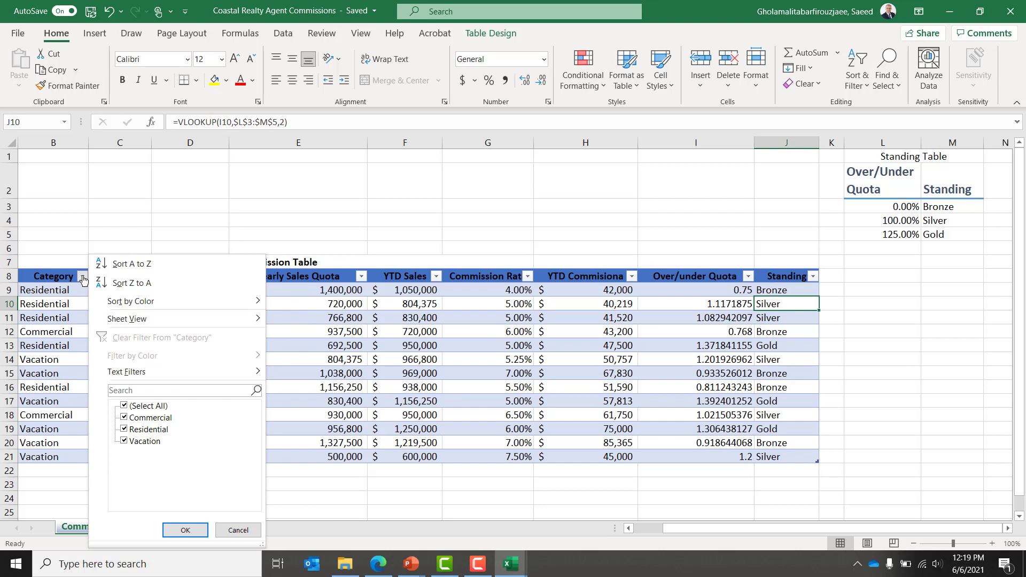
mouse_move(161, 301)
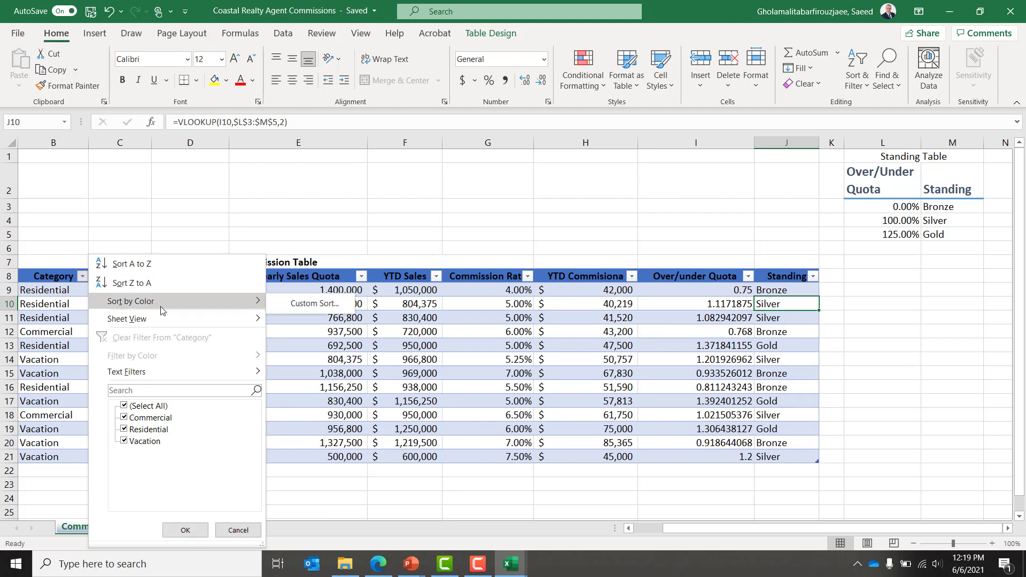
left_click(373, 308)
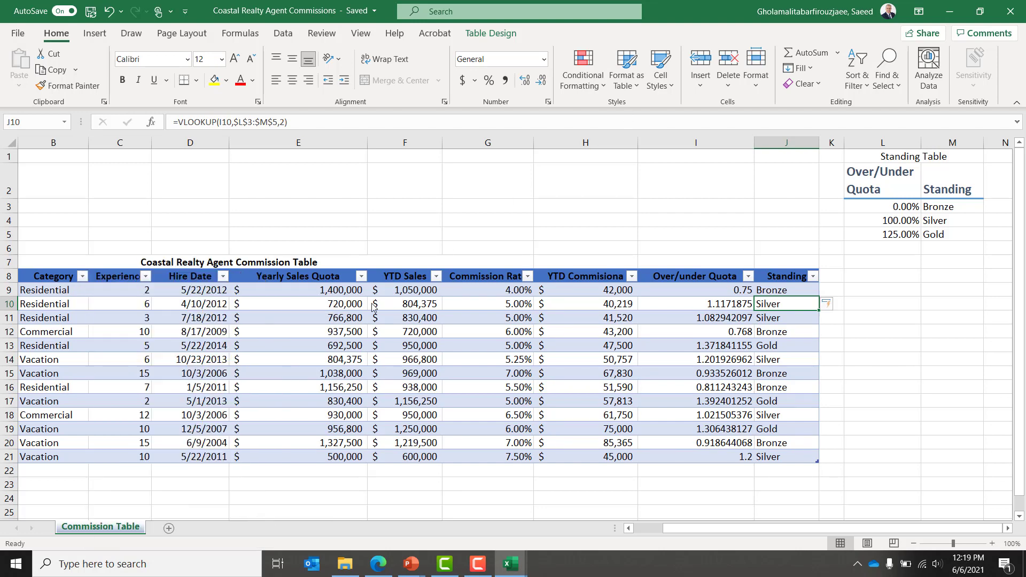